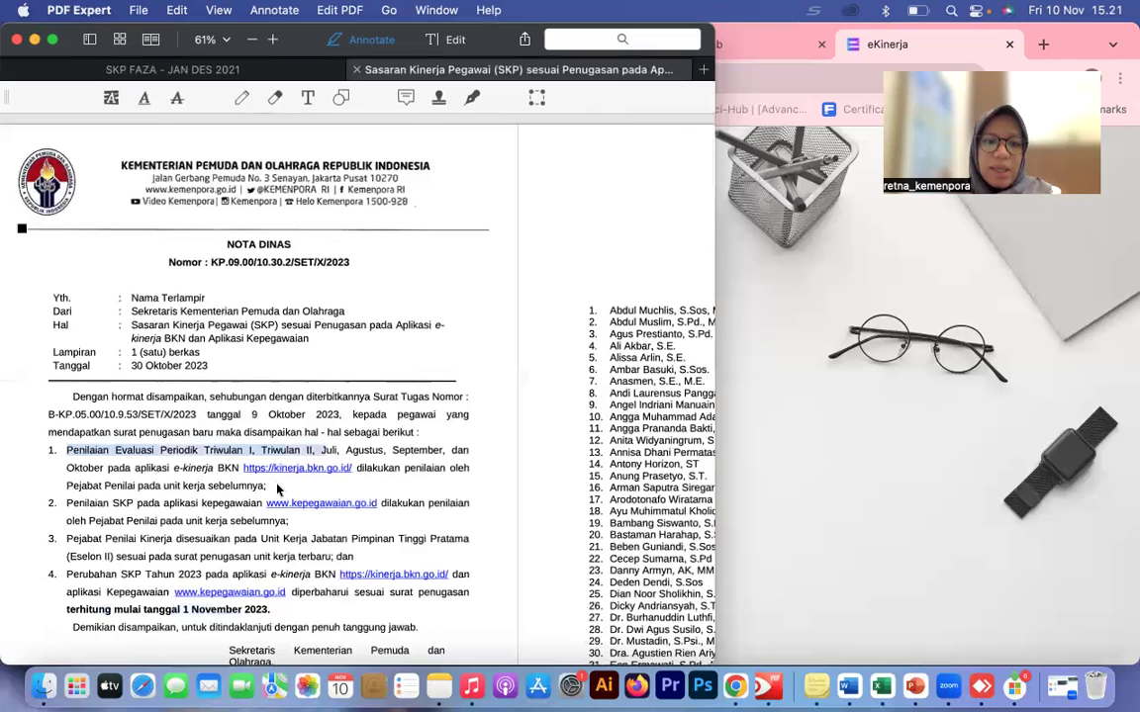
# Switch to the browser and open the SSO sign-in form from the e-Kinerja page at kinerja.bkn.go.id.
pyautogui.click(757, 399)
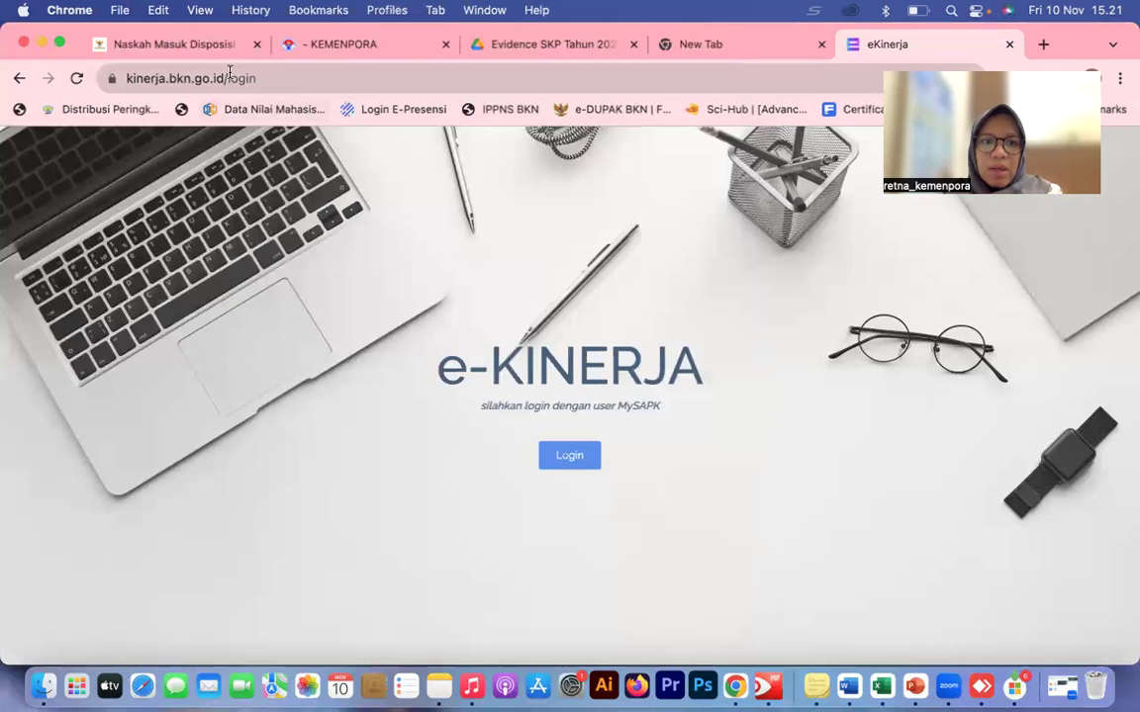
pyautogui.moveTo(228, 79); pyautogui.dragTo(111, 73)
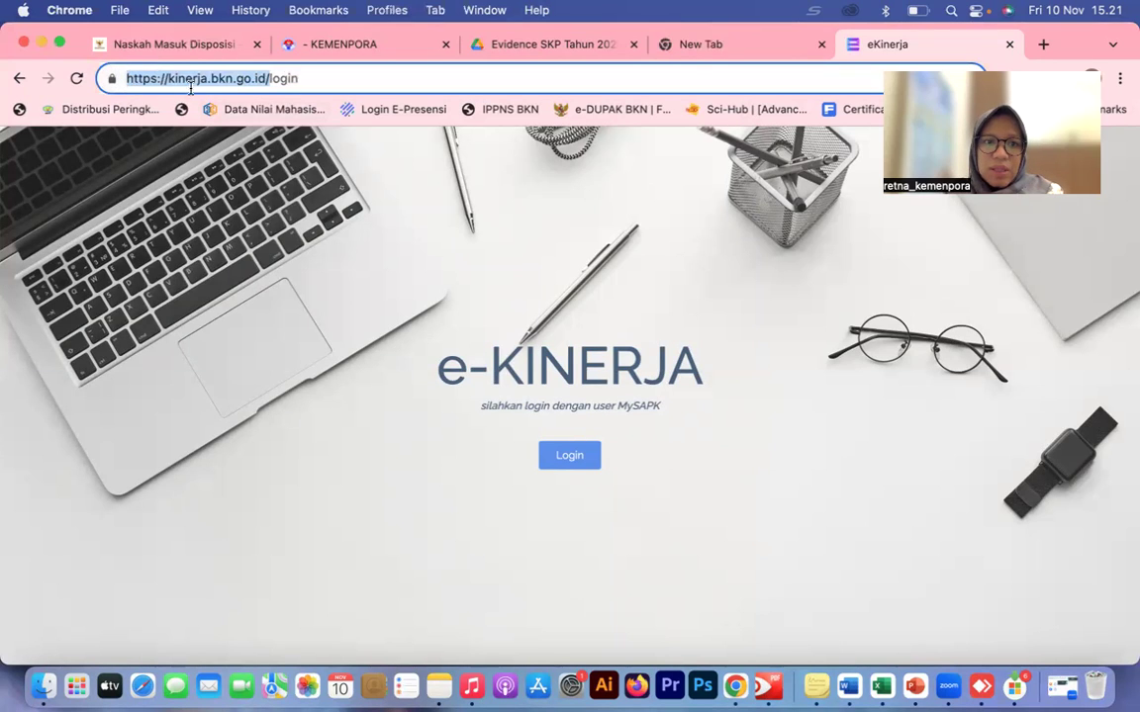
pyautogui.click(582, 461)
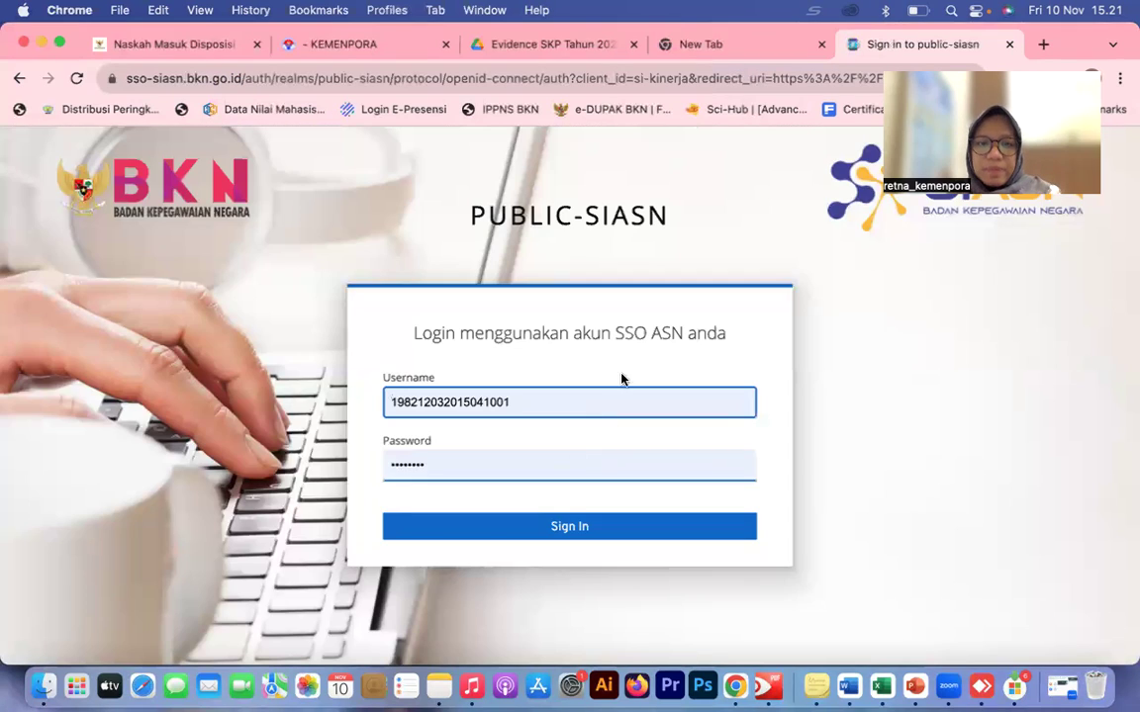
pyautogui.click(522, 397)
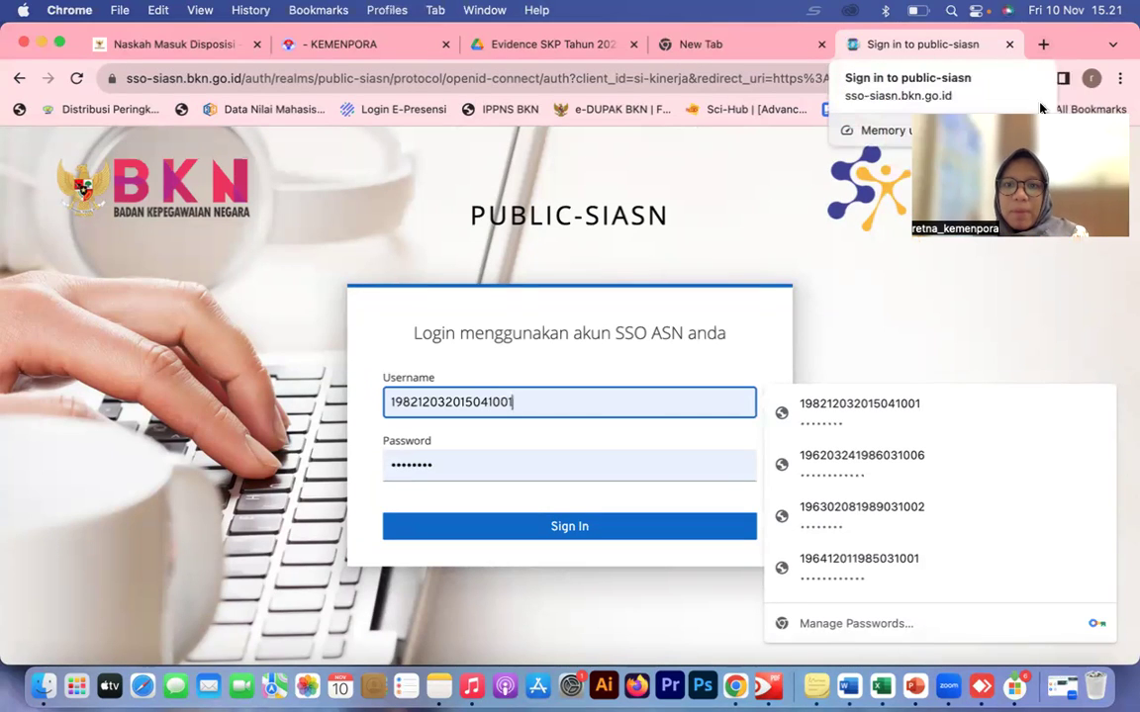
# Open the mysapk.bkn.go.id landing page in the empty tab and follow its link to myasn.bkn.go.id.
pyautogui.click(717, 43)
pyautogui.click(511, 87)
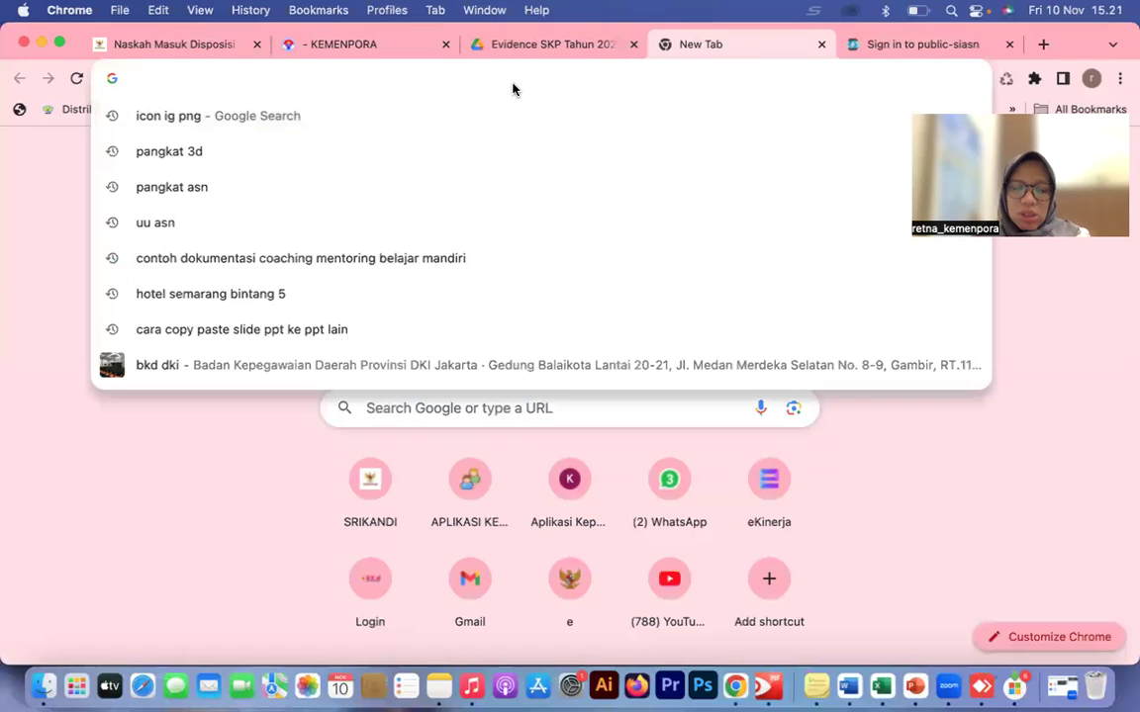
pyautogui.write('mysa')
pyautogui.press('Return')
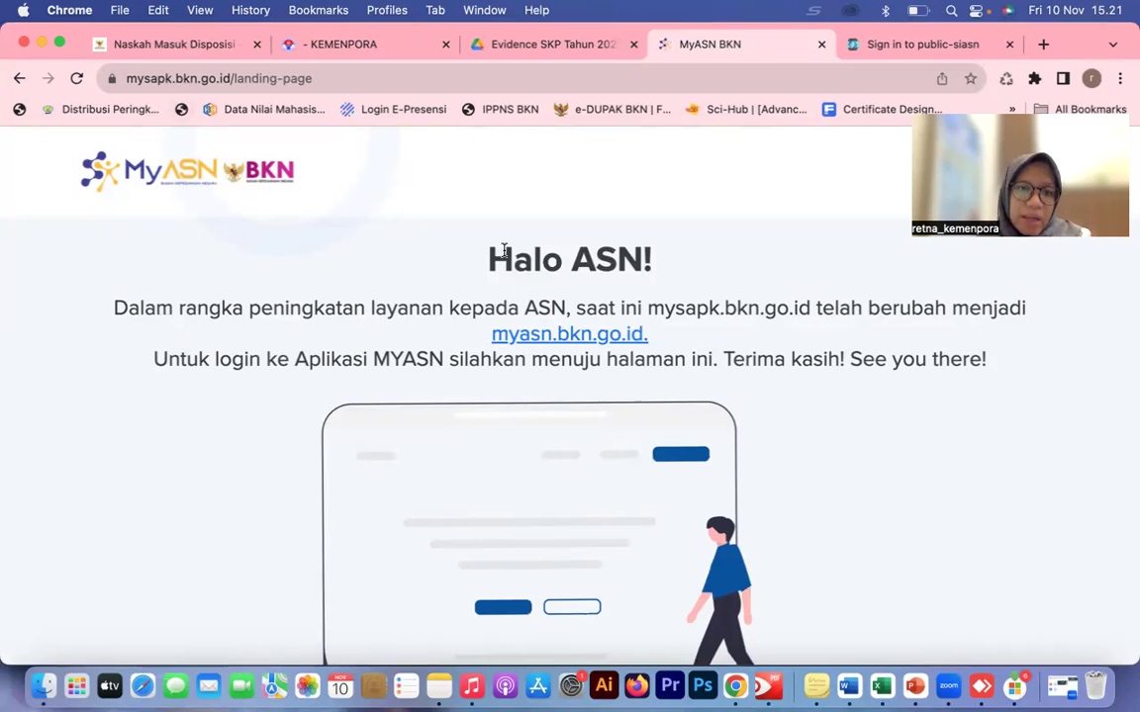
pyautogui.click(588, 340)
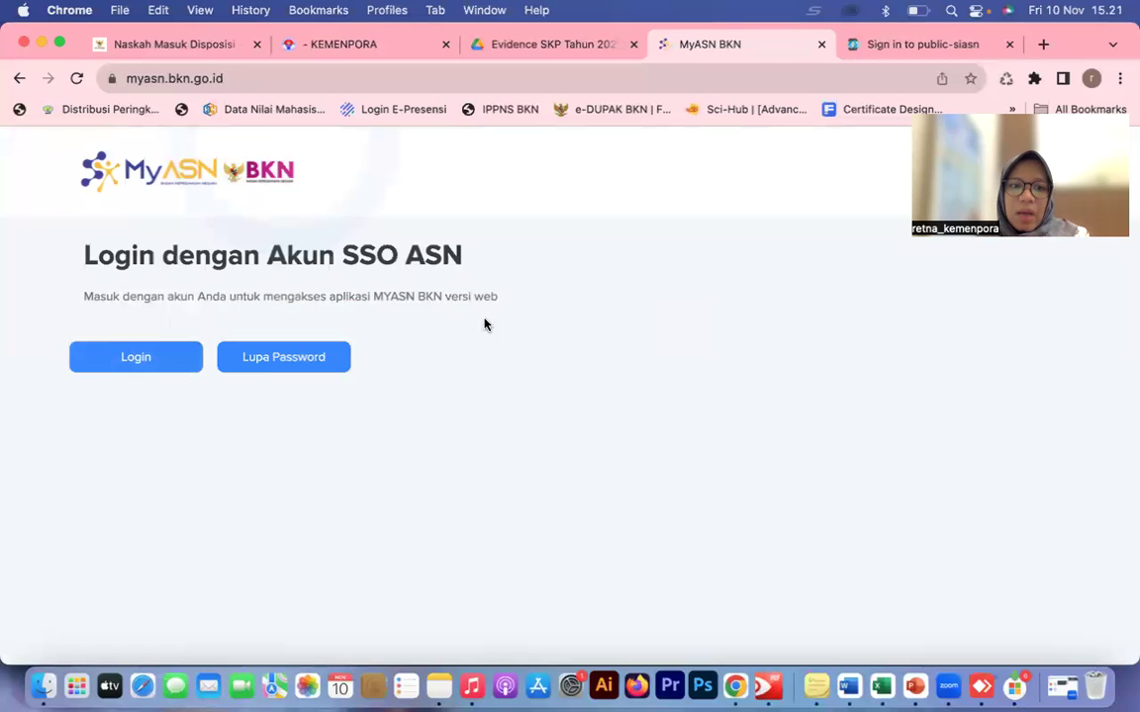
# Open the MyASN Lupa Password form and inspect its NIP and email fields.
pyautogui.click(274, 359)
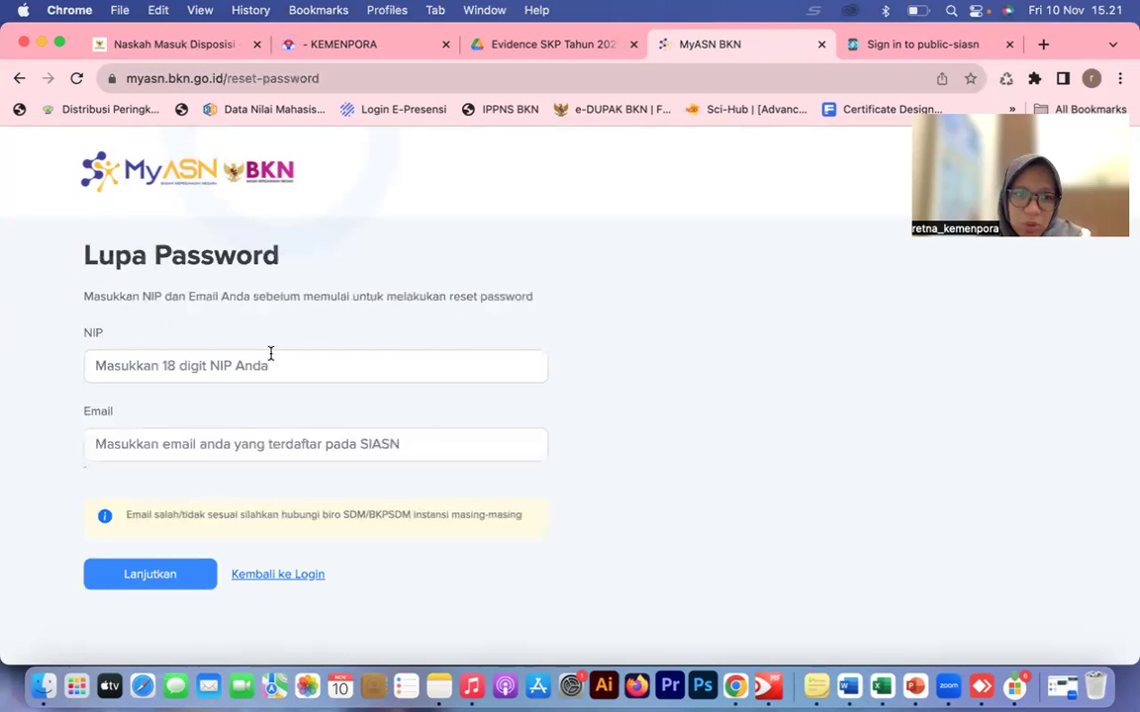
pyautogui.click(249, 366)
pyautogui.click(357, 442)
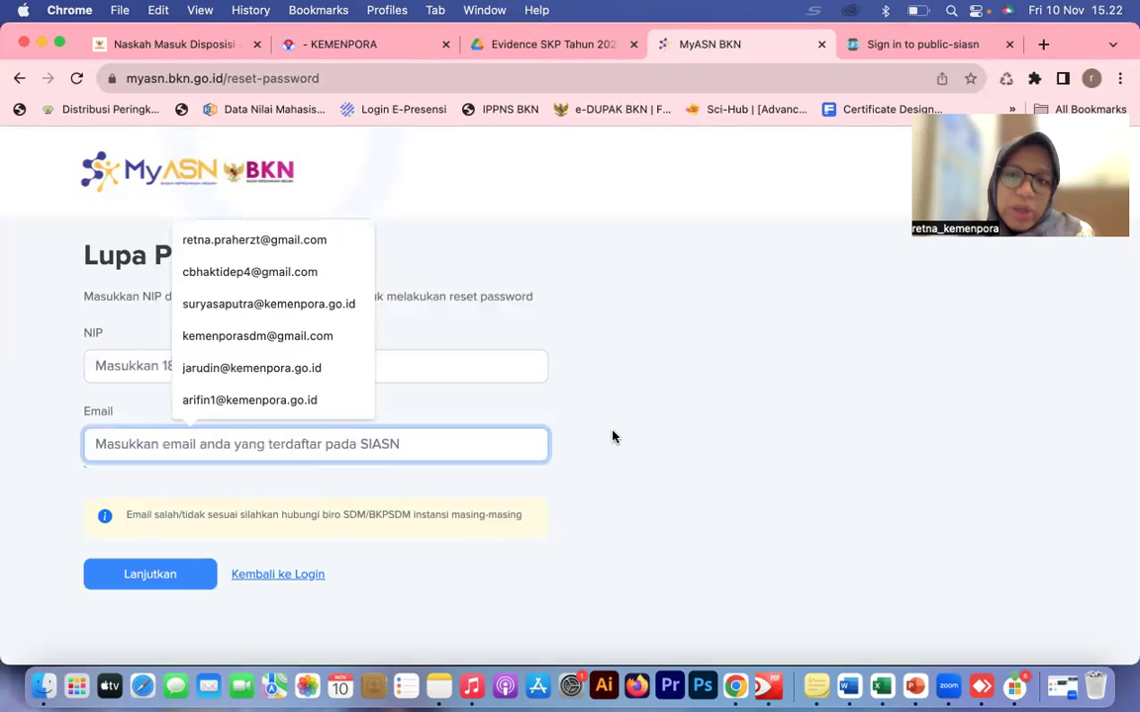
# Compare the username field on the SSO sign-in page with the MyASN password reset form.
pyautogui.click(887, 47)
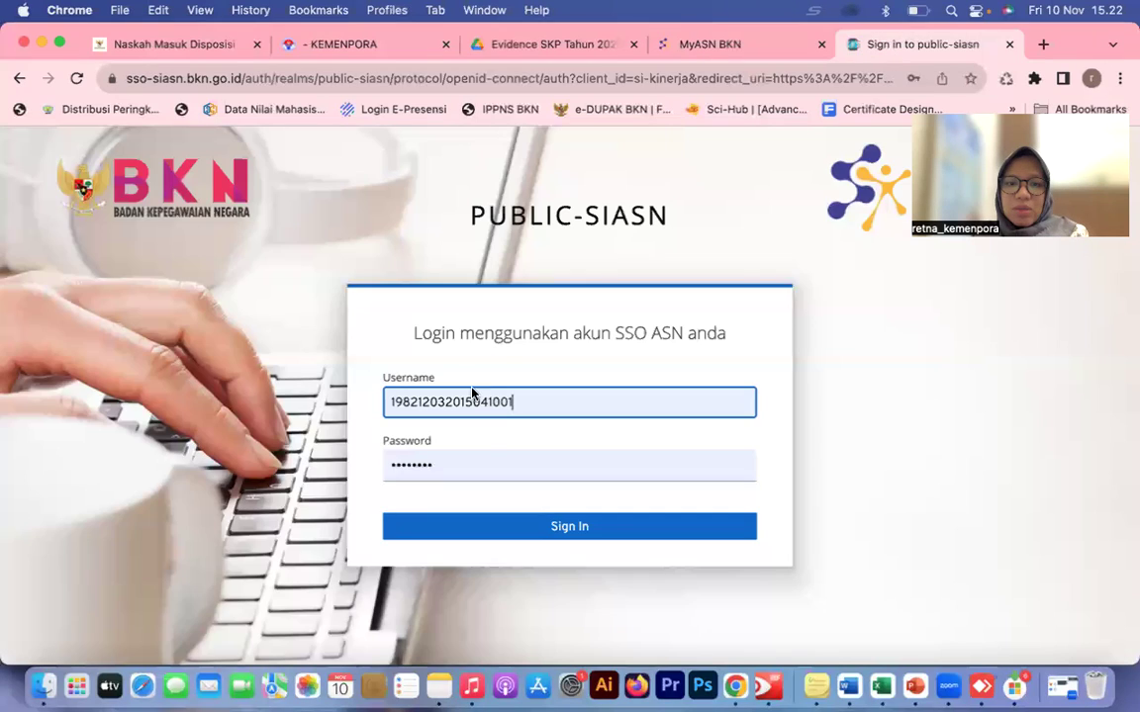
pyautogui.moveTo(529, 397); pyautogui.dragTo(367, 401)
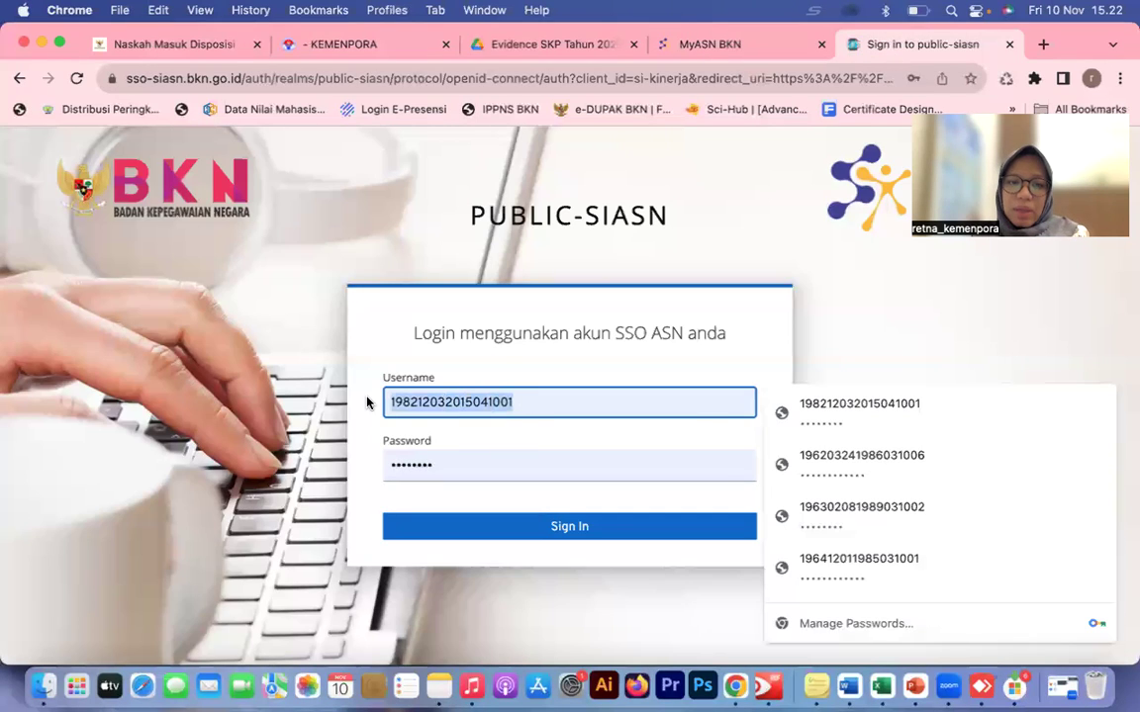
pyautogui.click(742, 57)
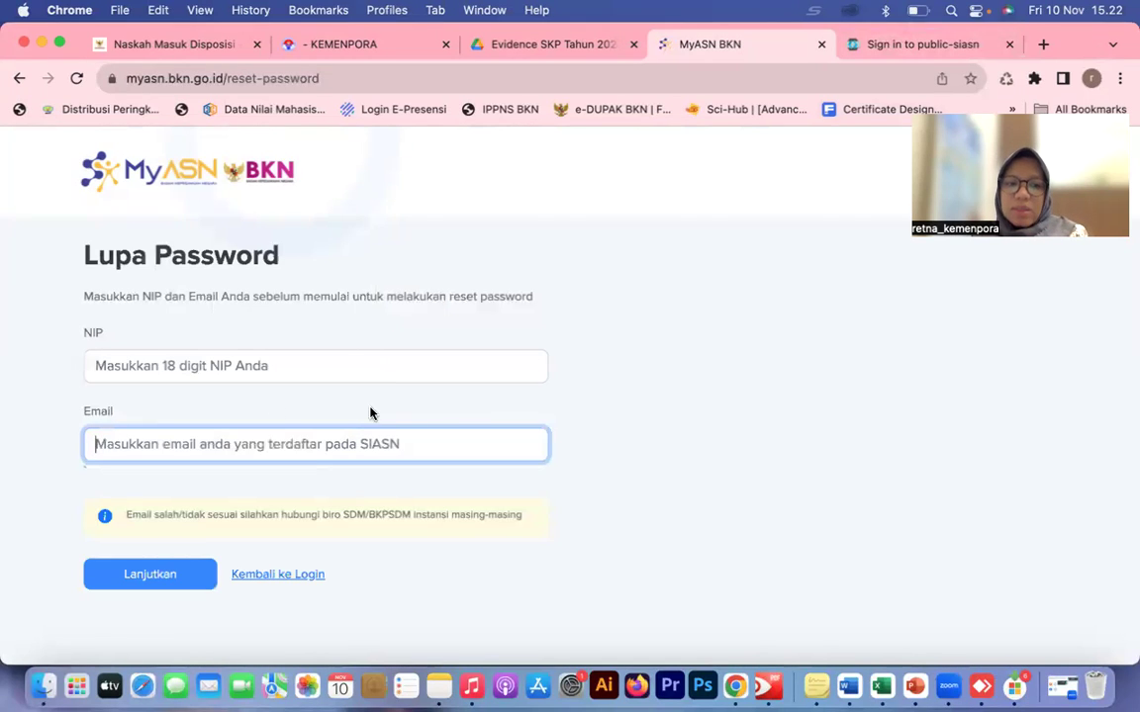
pyautogui.click(888, 45)
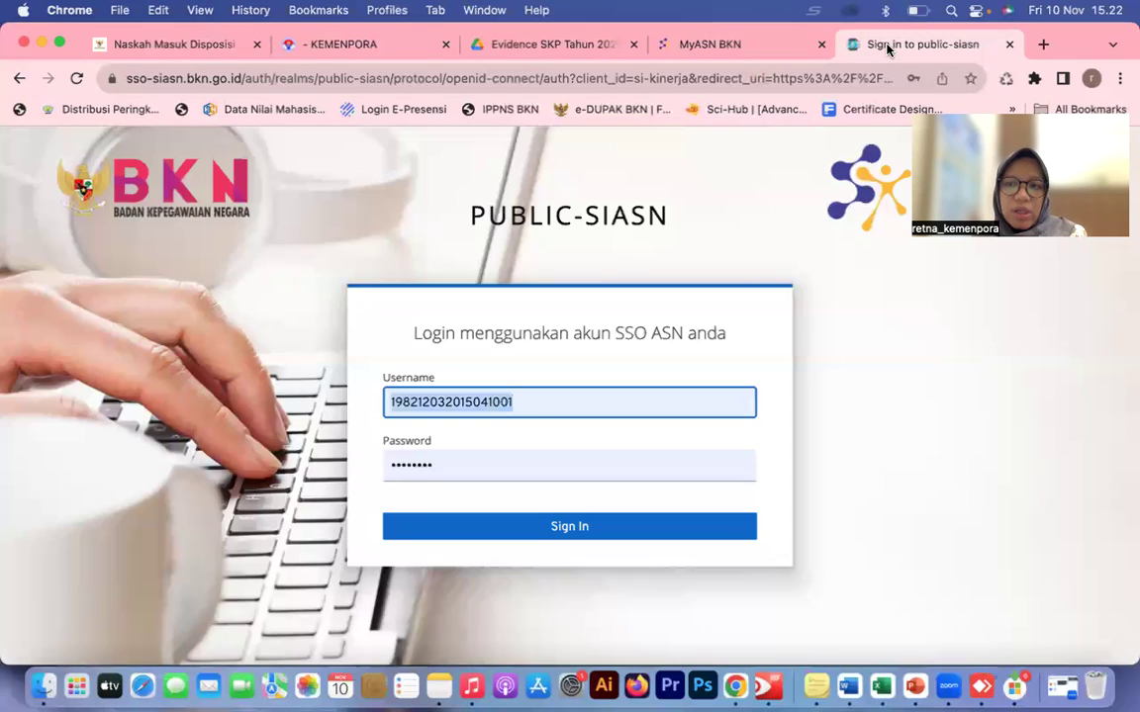
pyautogui.click(712, 43)
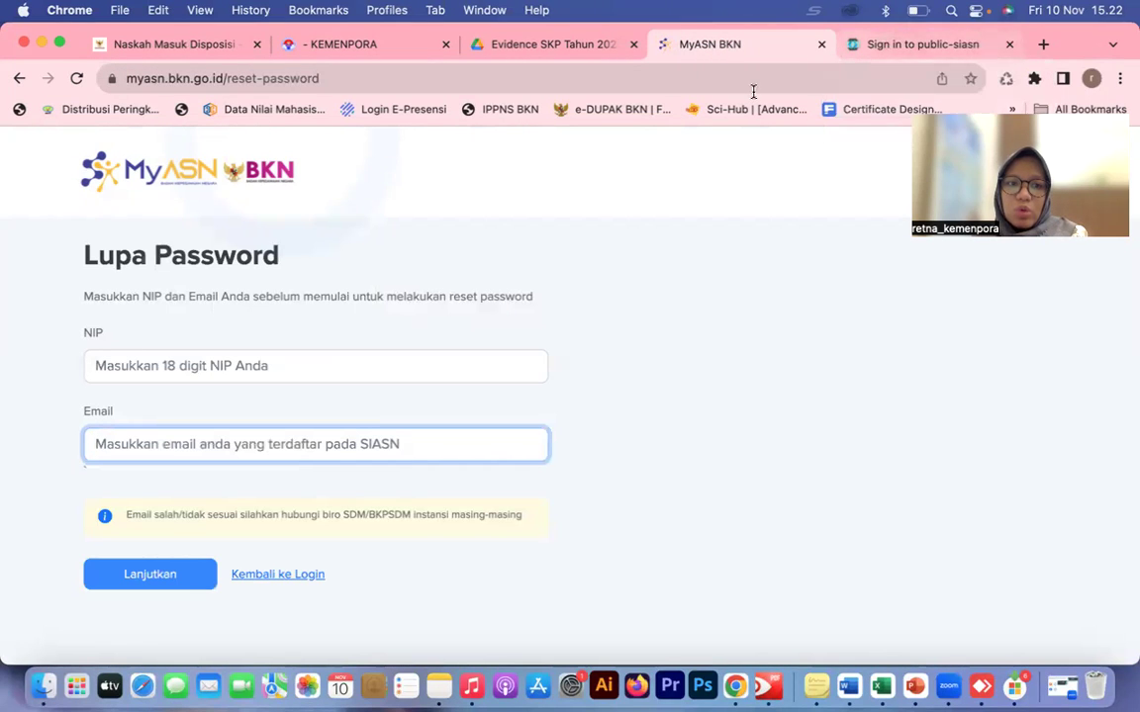
pyautogui.click(879, 47)
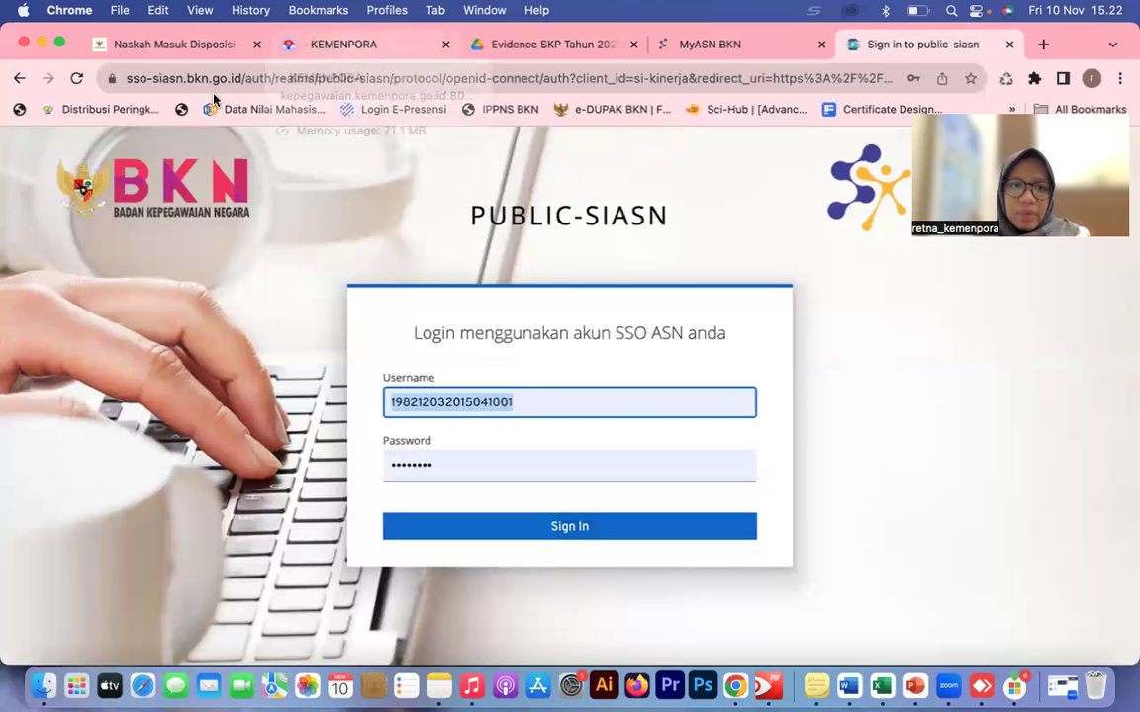
# Reload kinerja.bkn.go.id and sign in to e-Kinerja with the prefilled SSO account credentials.
pyautogui.click(179, 81)
pyautogui.write('kine')
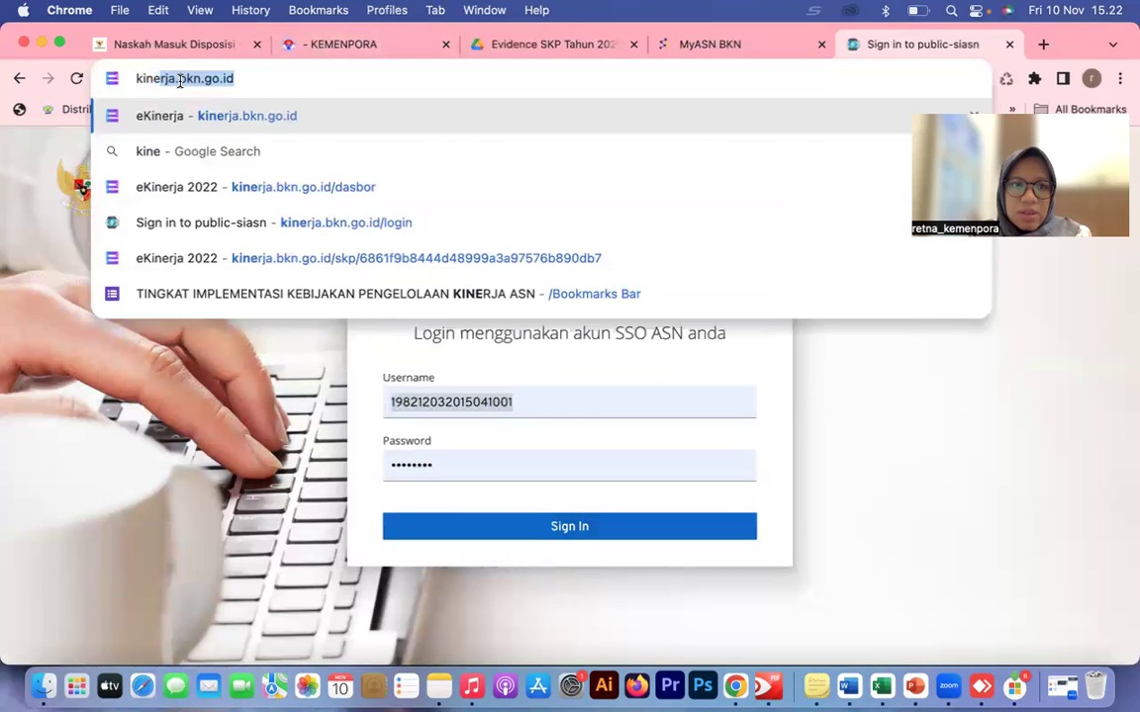
pyautogui.press('Return')
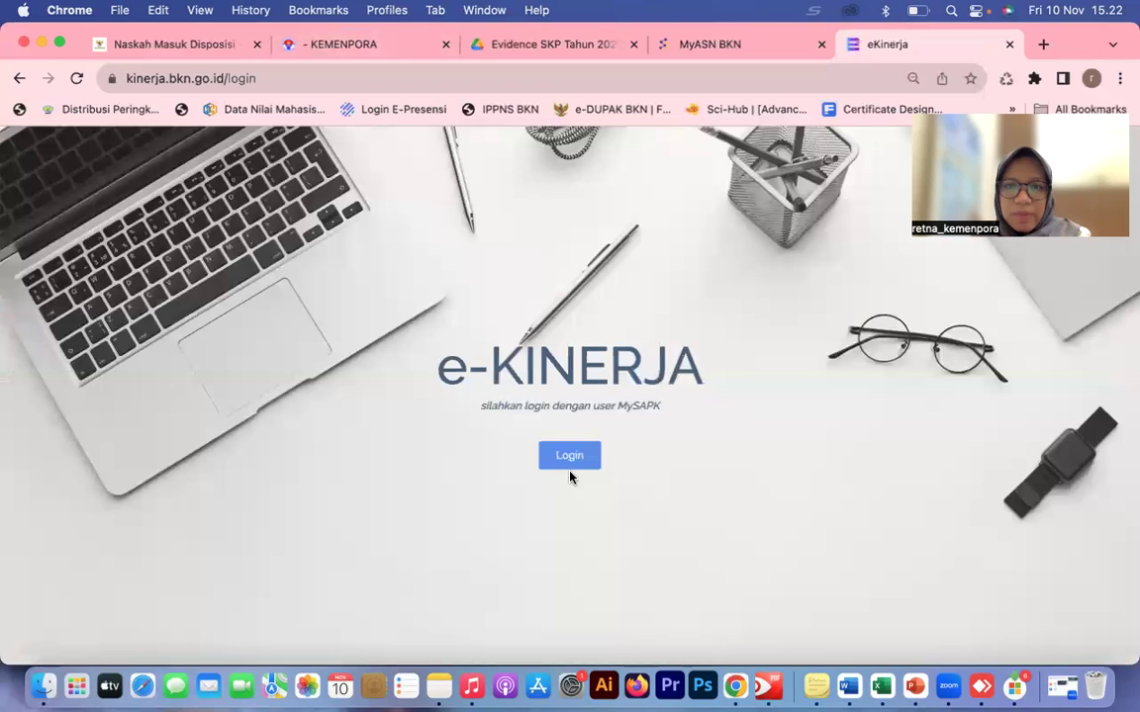
pyautogui.click(574, 461)
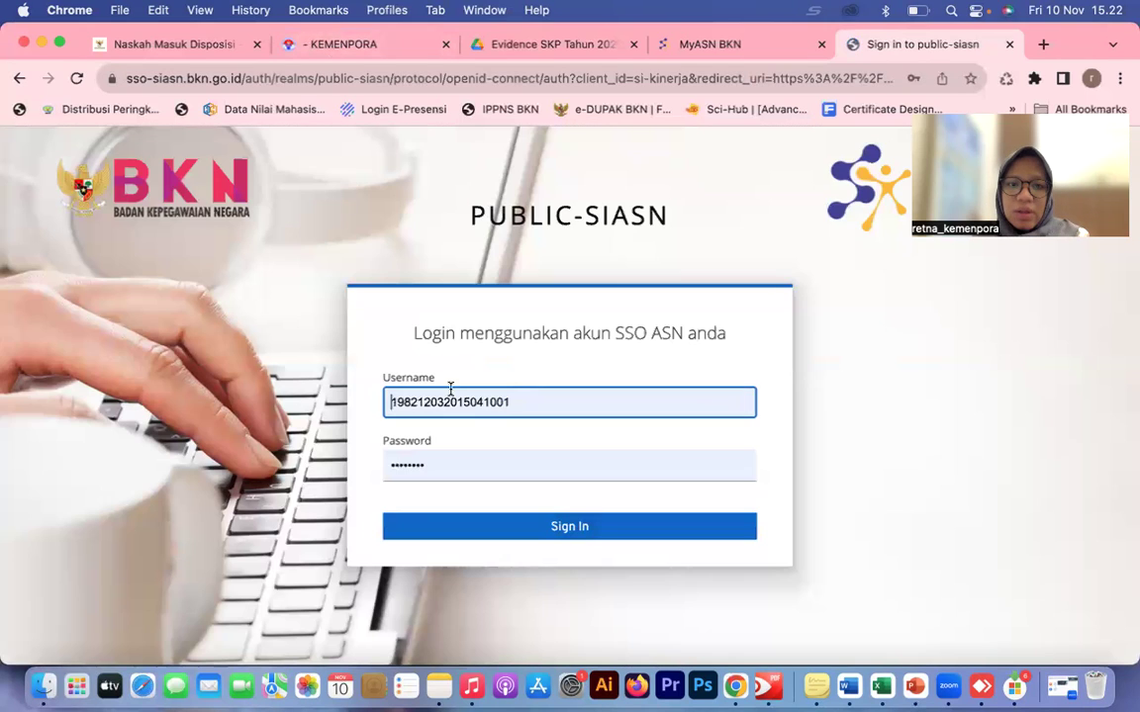
pyautogui.click(450, 461)
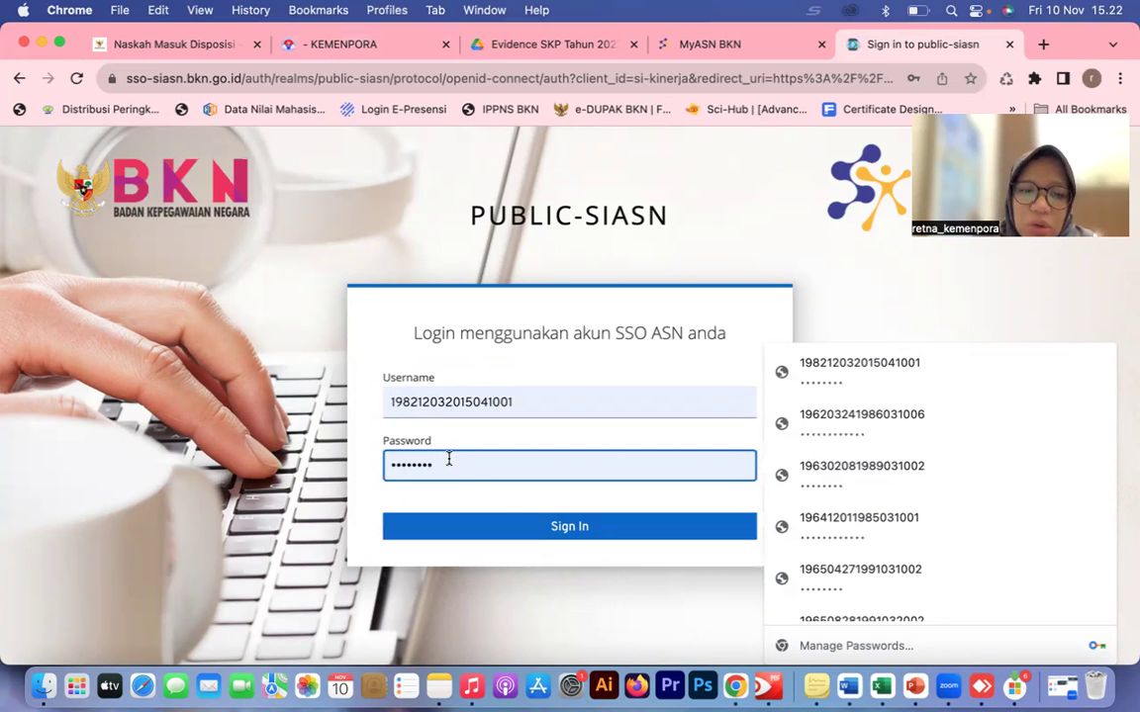
pyautogui.click(499, 526)
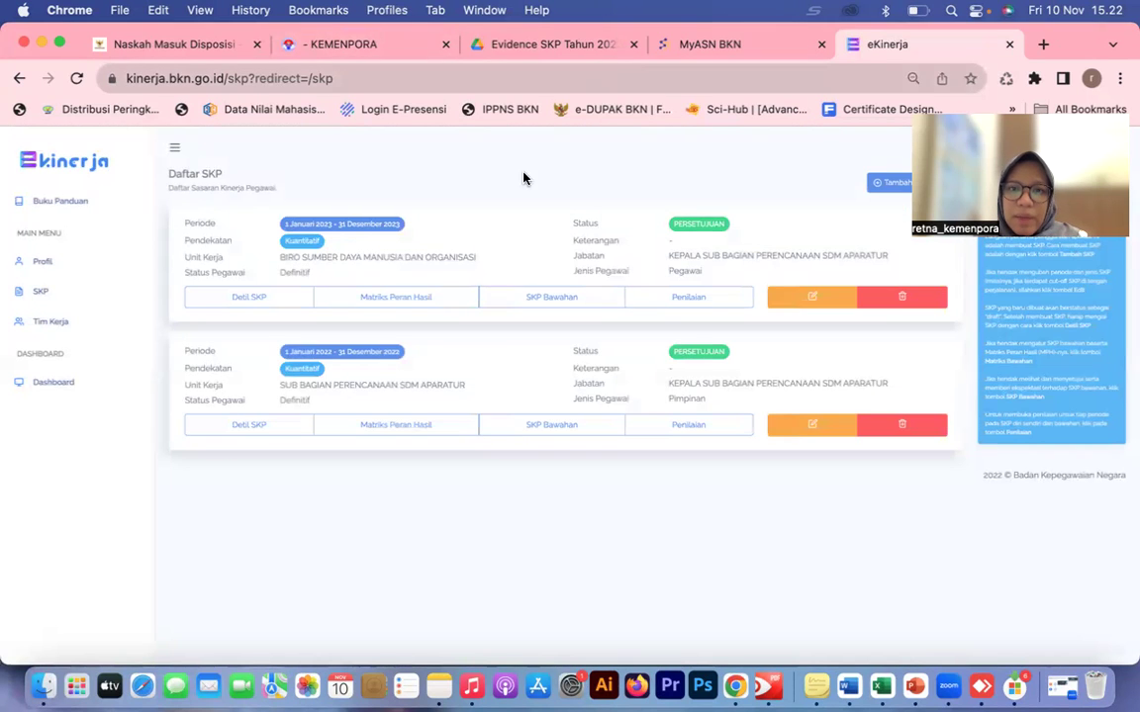
# In the Nota Dinas PDF, review point 1 on periodic evaluations and the effective date in point 4.
pyautogui.click(758, 696)
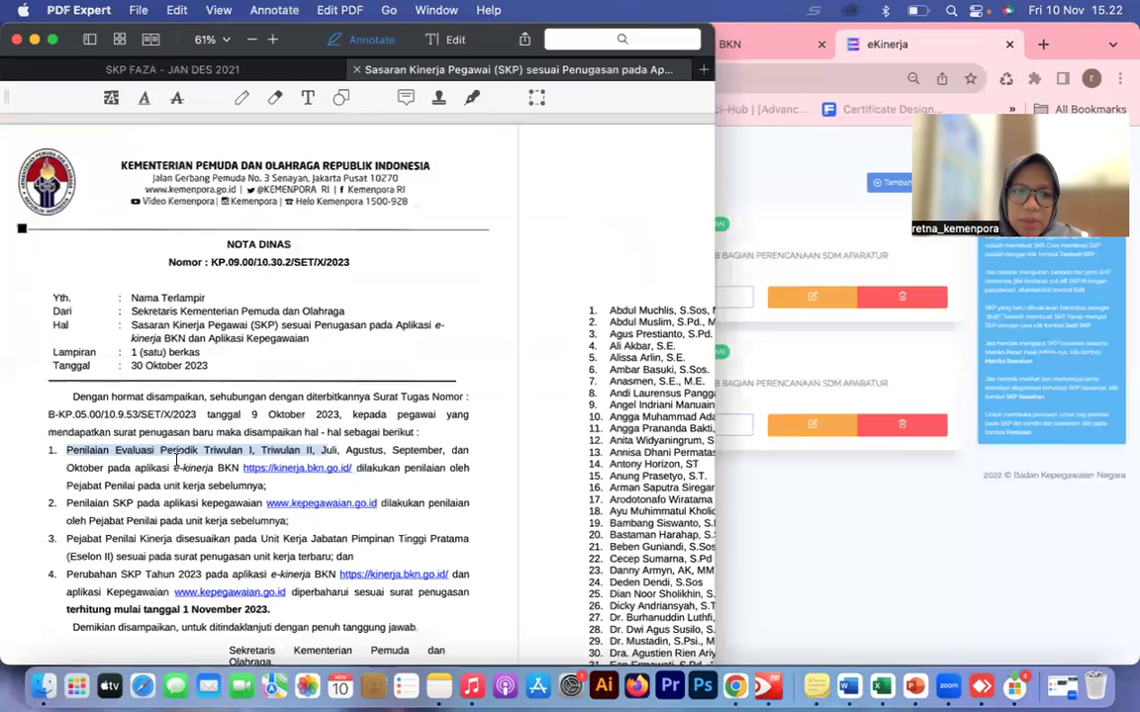
pyautogui.click(436, 473)
pyautogui.moveTo(182, 474); pyautogui.dragTo(81, 449)
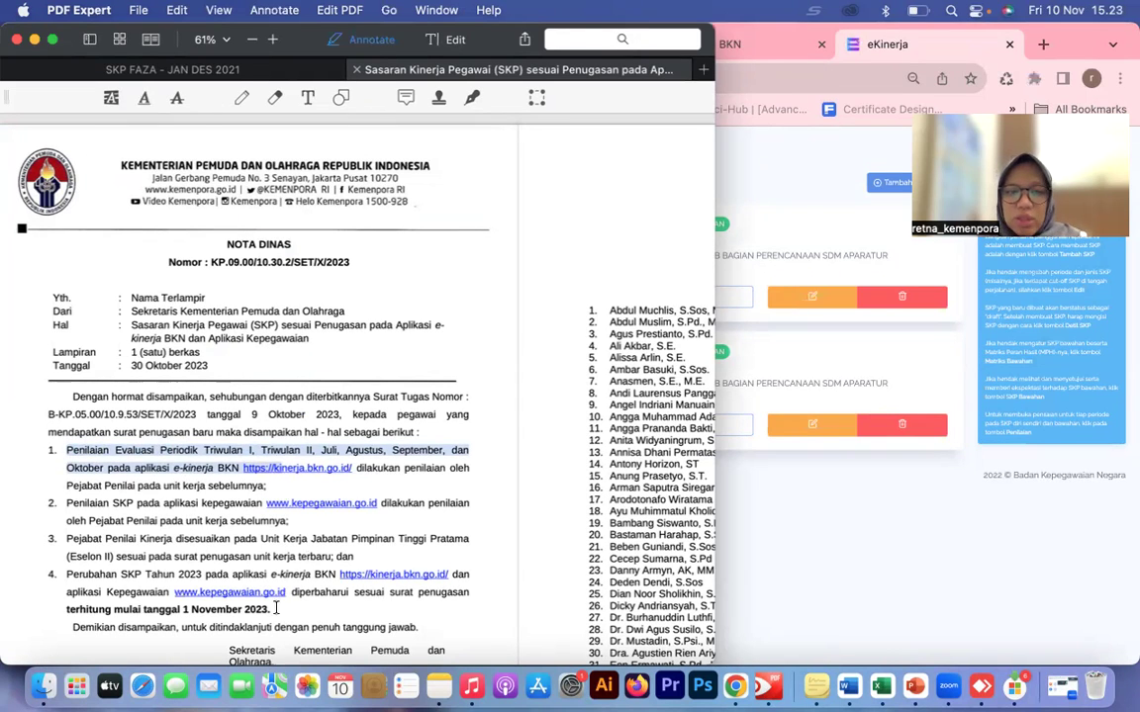
pyautogui.moveTo(276, 608); pyautogui.dragTo(186, 609)
pyautogui.click(299, 491)
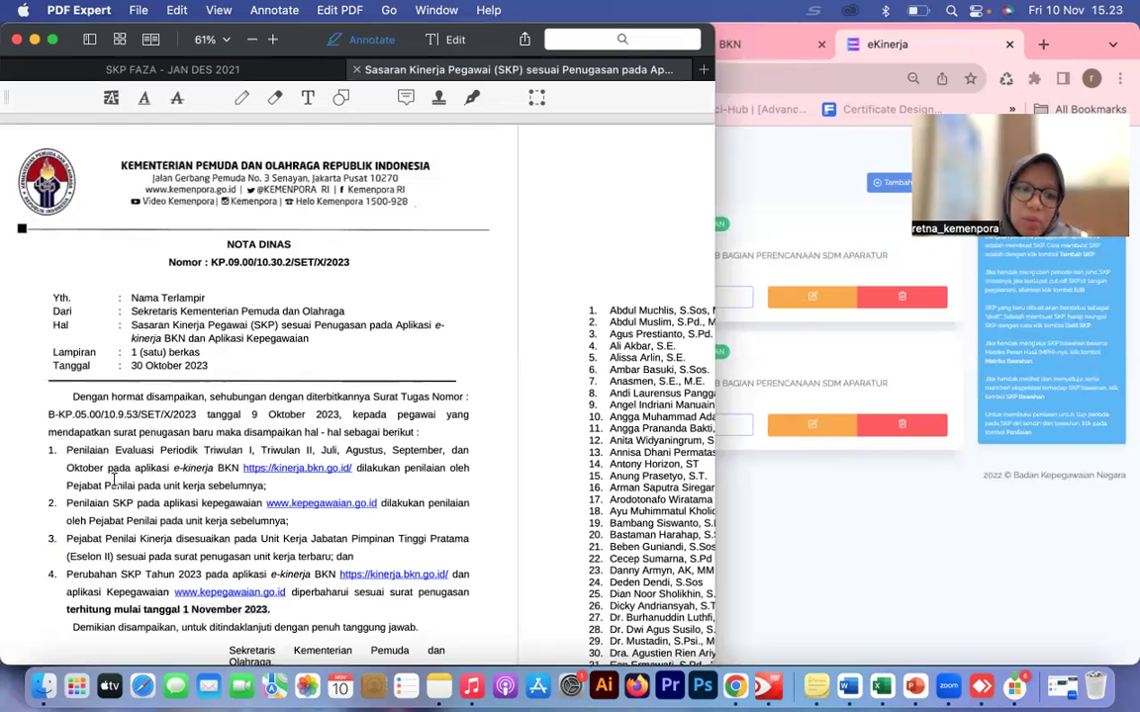
# Return to e-Kinerja and open the Penilaian page of the 1 Januari 2023 - 31 Desember 2023 SKP.
pyautogui.click(812, 353)
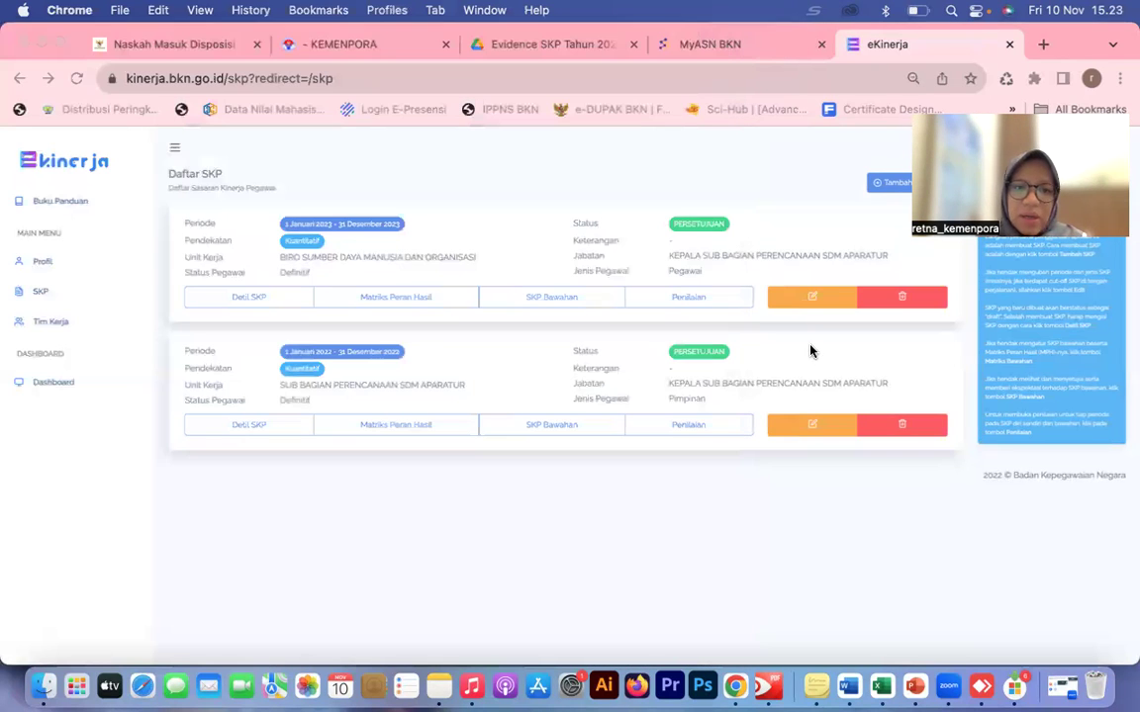
pyautogui.click(42, 294)
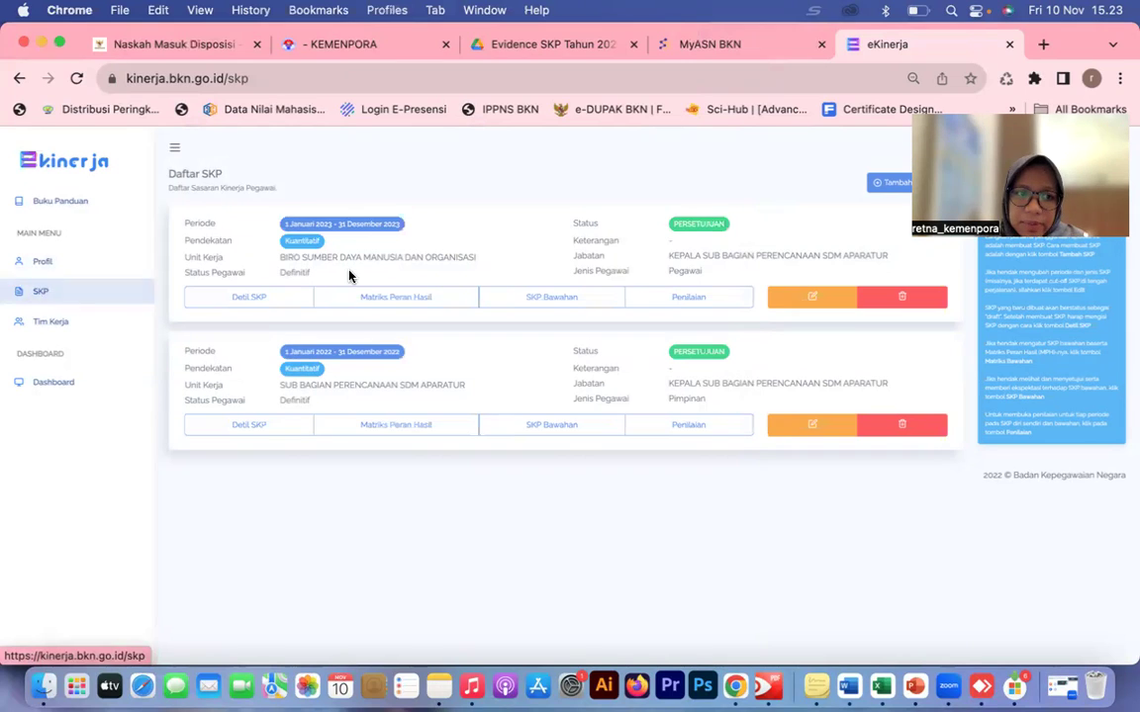
pyautogui.click(676, 297)
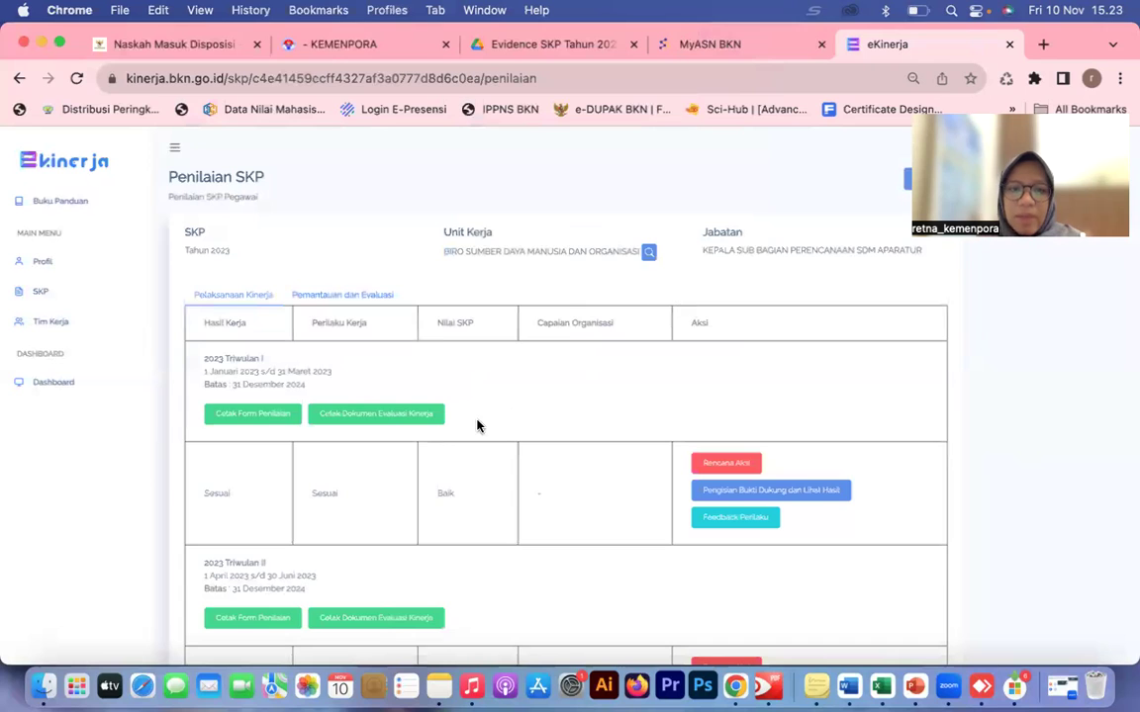
# Check the Nilai SKP ratings for 2023 Triwulan I and Triwulan II on the Penilaian SKP page.
pyautogui.scroll(-2, 477, 426)
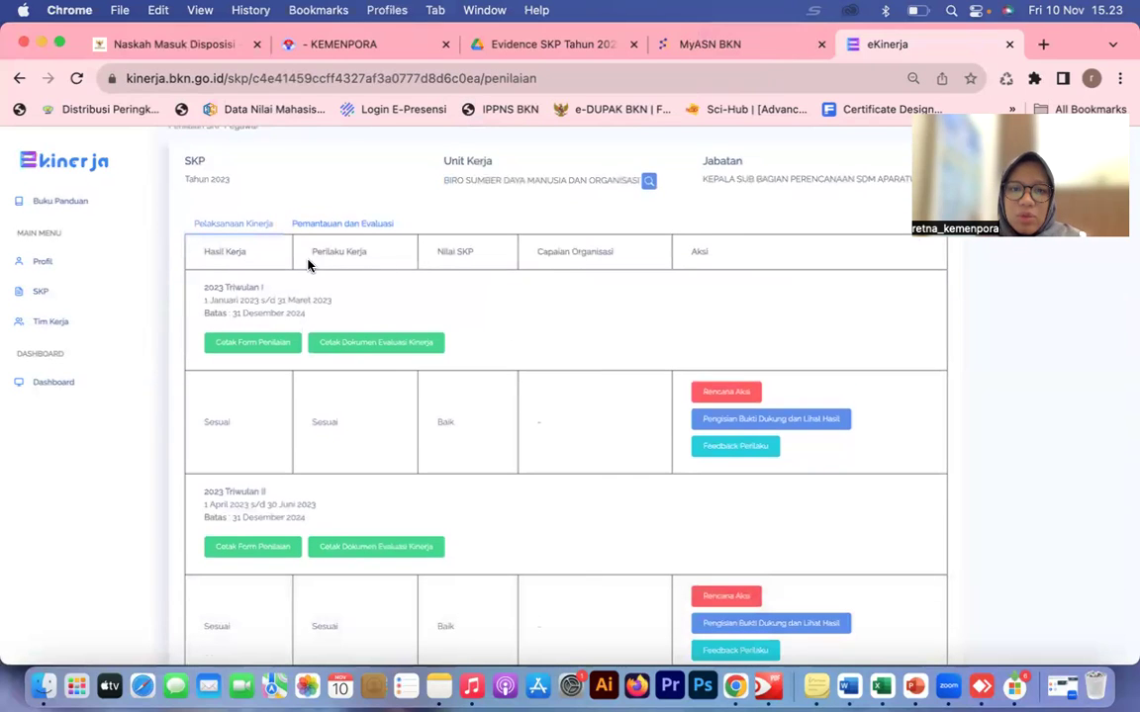
pyautogui.moveTo(204, 287); pyautogui.dragTo(294, 295)
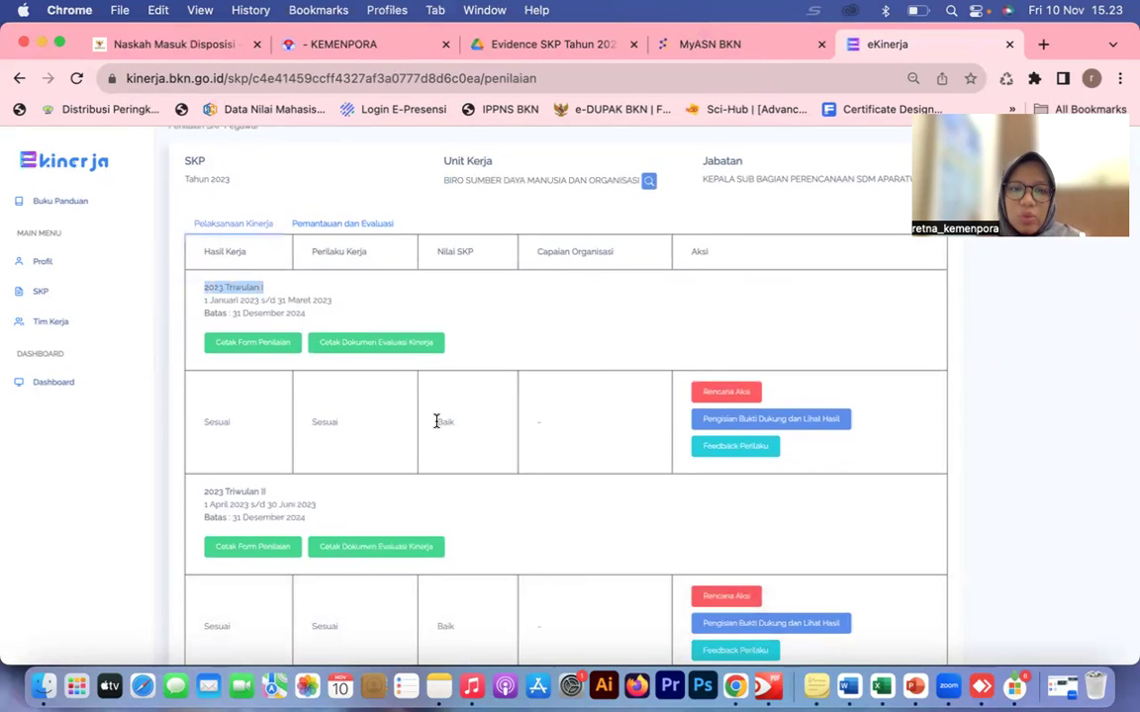
pyautogui.moveTo(436, 422); pyautogui.dragTo(459, 425)
pyautogui.scroll(-5, 459, 426)
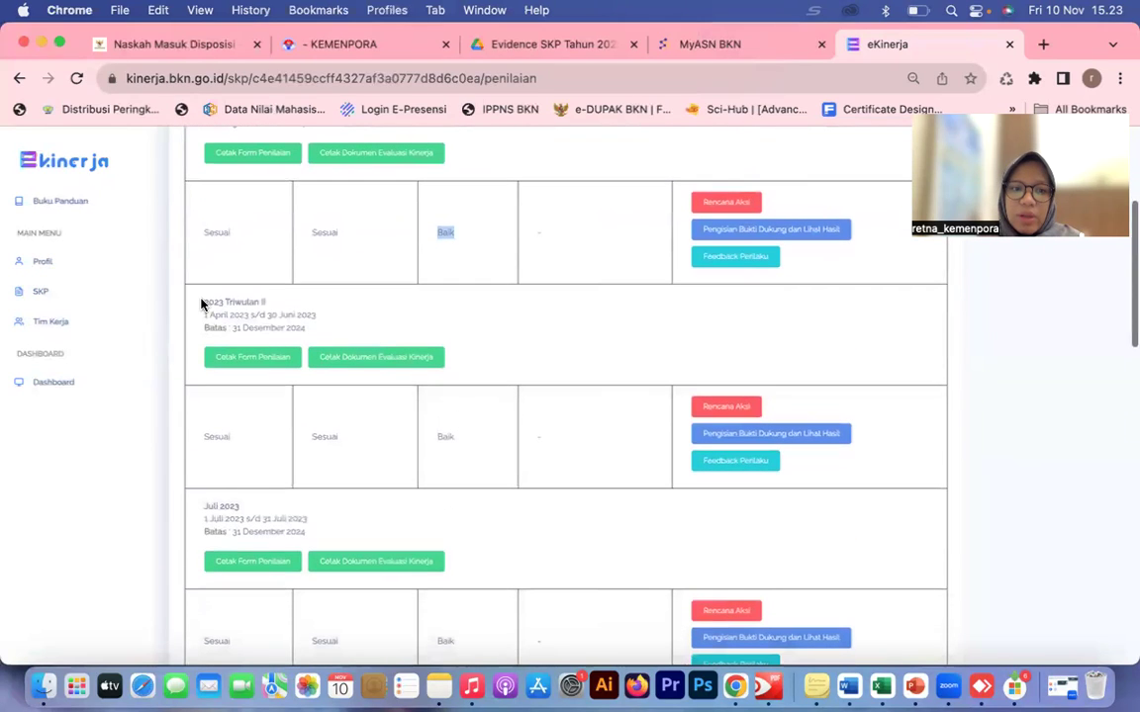
pyautogui.moveTo(204, 301); pyautogui.dragTo(287, 302)
pyautogui.moveTo(431, 437); pyautogui.dragTo(474, 441)
pyautogui.scroll(-3, 474, 441)
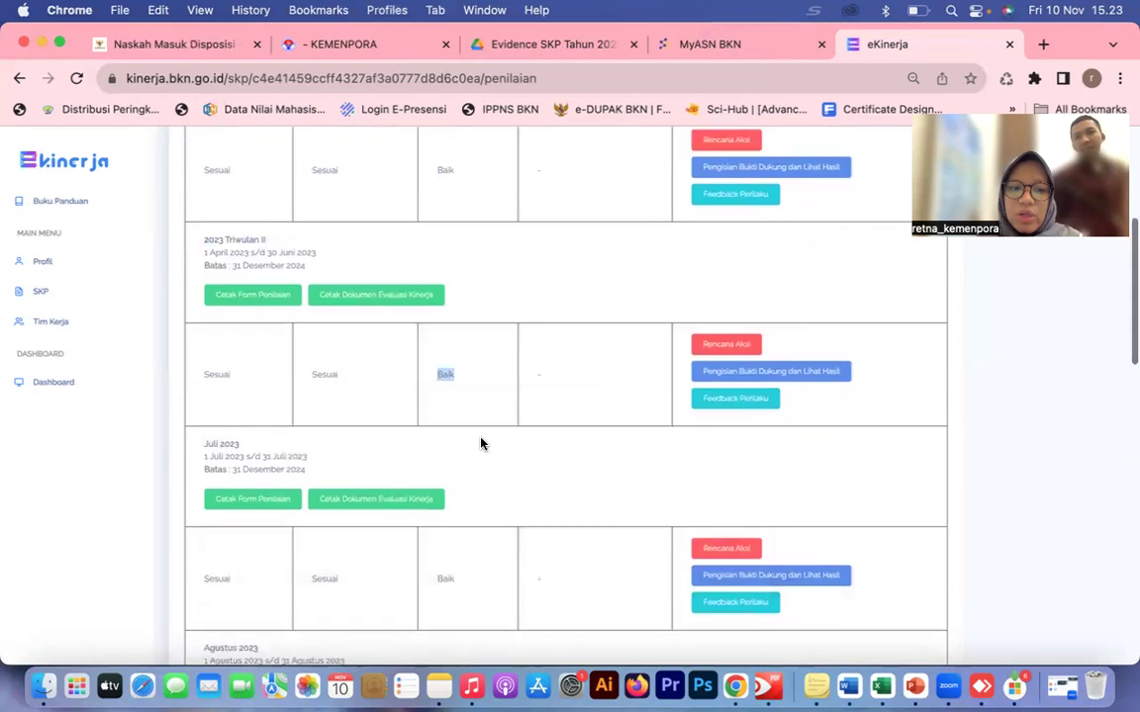
# Check the Nilai SKP ratings for Juli, Agustus, September and Oktober 2023 on the Penilaian SKP page.
pyautogui.moveTo(204, 346); pyautogui.dragTo(241, 346)
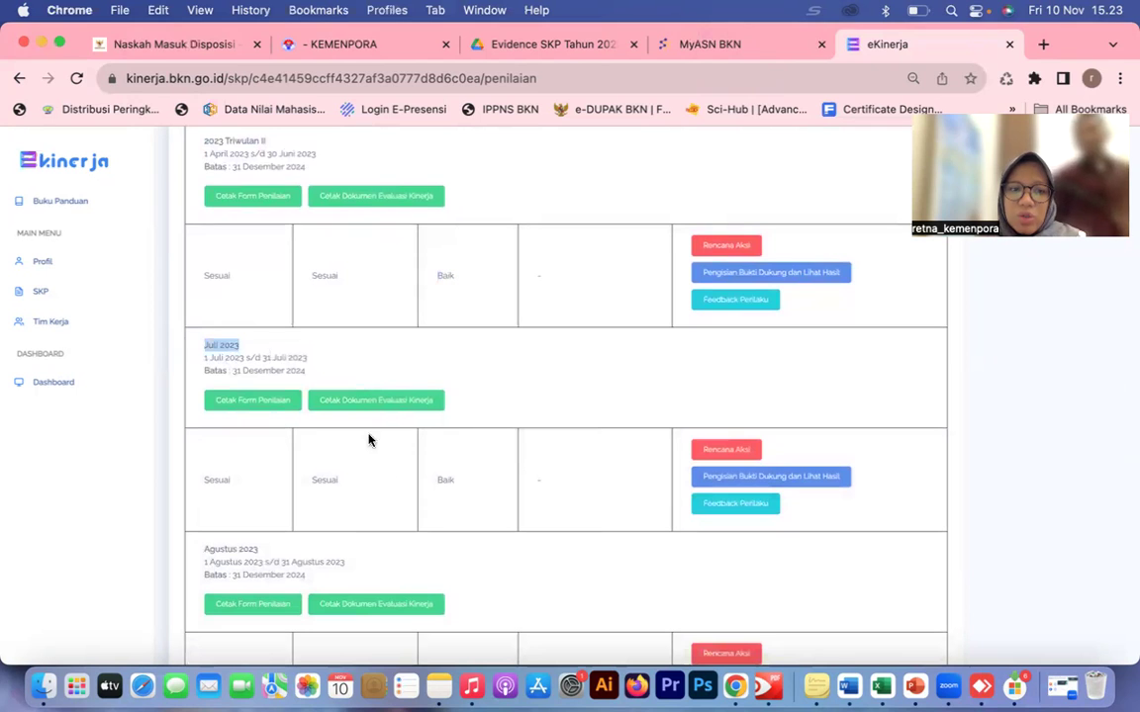
pyautogui.moveTo(435, 482); pyautogui.dragTo(465, 487)
pyautogui.scroll(-3, 465, 486)
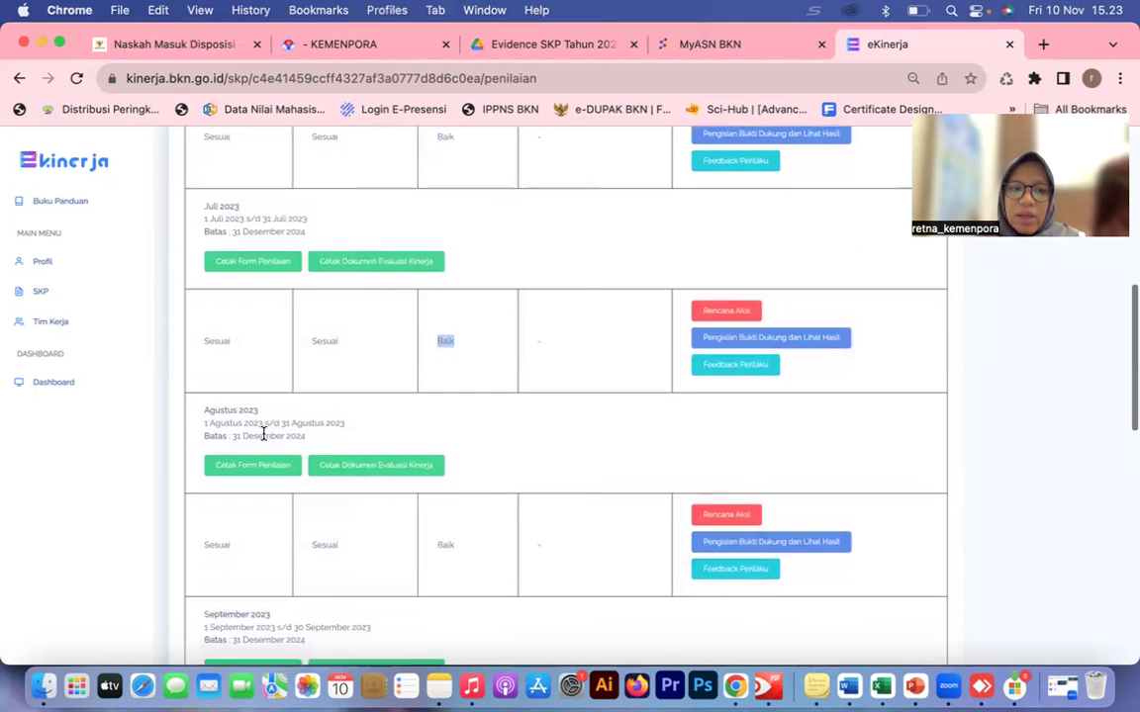
pyautogui.moveTo(213, 424); pyautogui.dragTo(281, 423)
pyautogui.moveTo(435, 550); pyautogui.dragTo(458, 552)
pyautogui.scroll(-5, 458, 554)
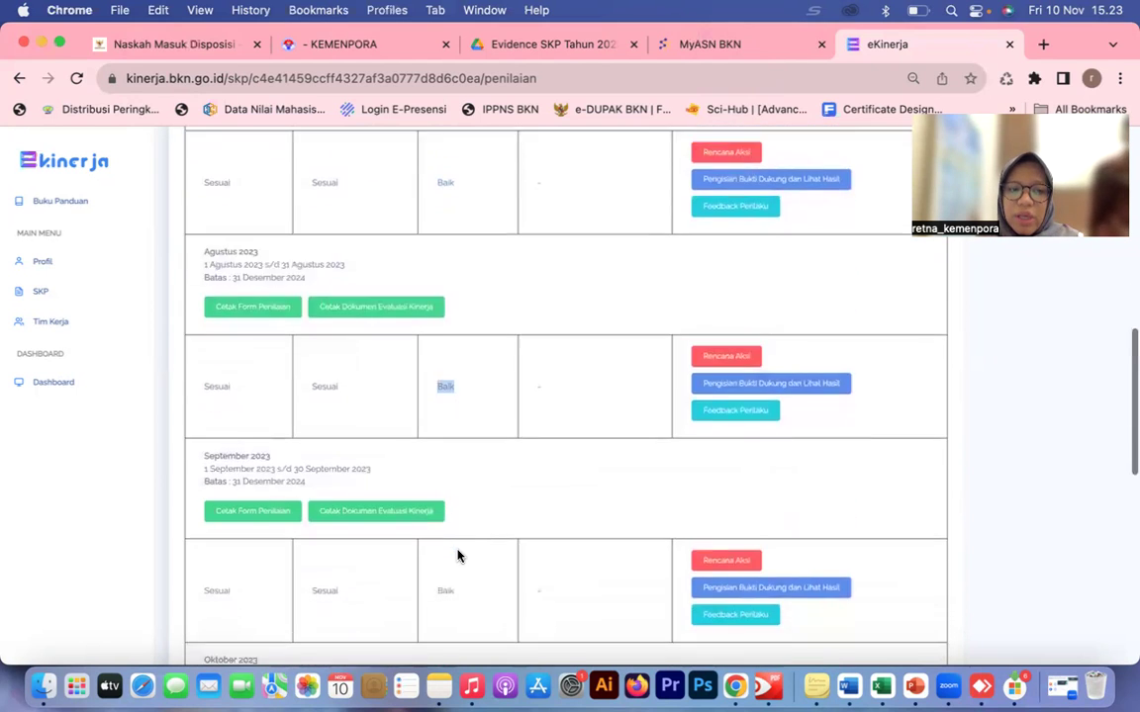
pyautogui.click(202, 341)
pyautogui.moveTo(435, 501); pyautogui.dragTo(467, 504)
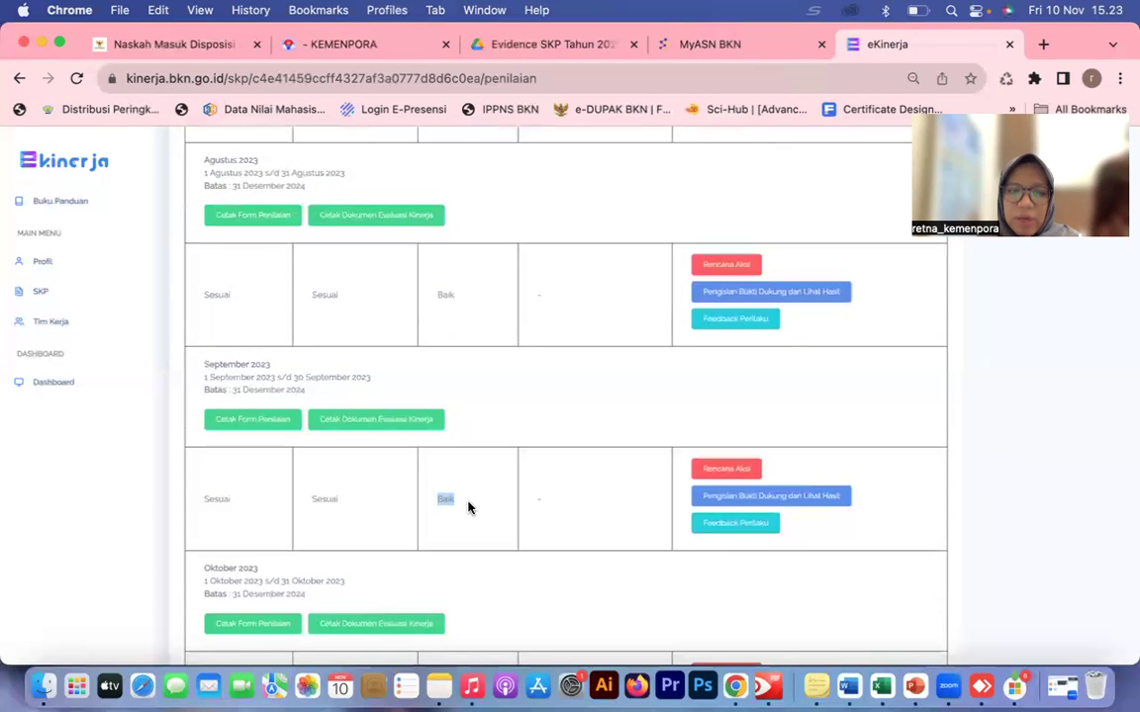
pyautogui.scroll(-5, 468, 505)
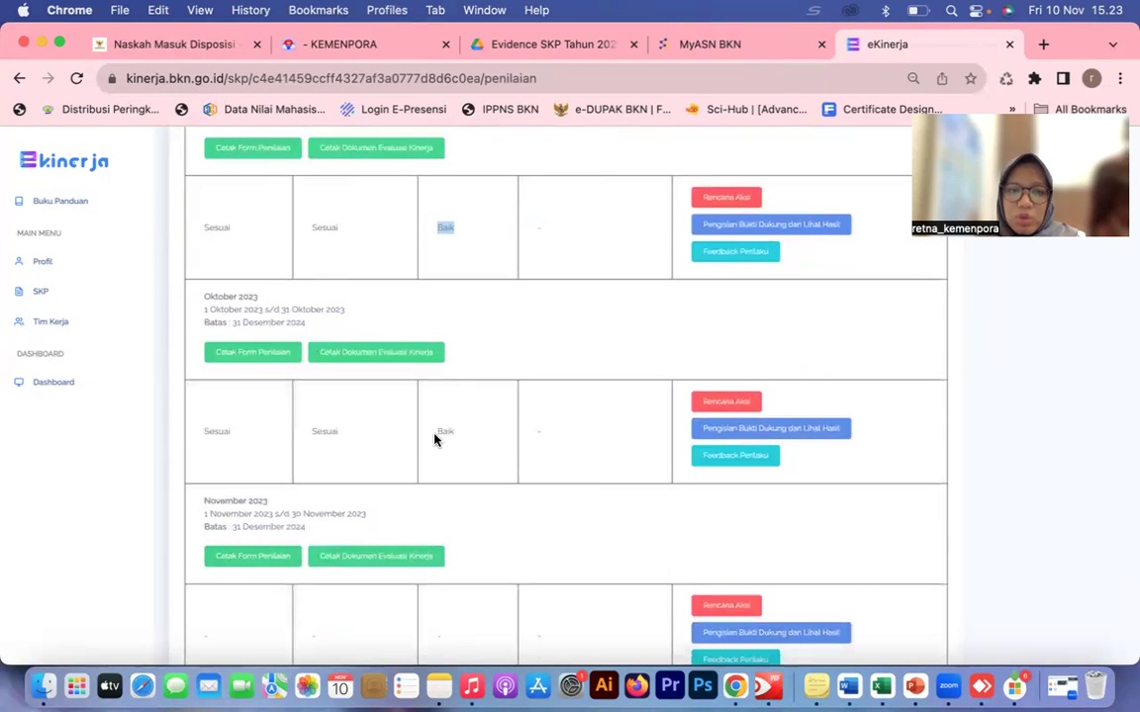
pyautogui.moveTo(435, 440); pyautogui.dragTo(475, 439)
pyautogui.scroll(-2, 475, 440)
pyautogui.scroll(1, 475, 440)
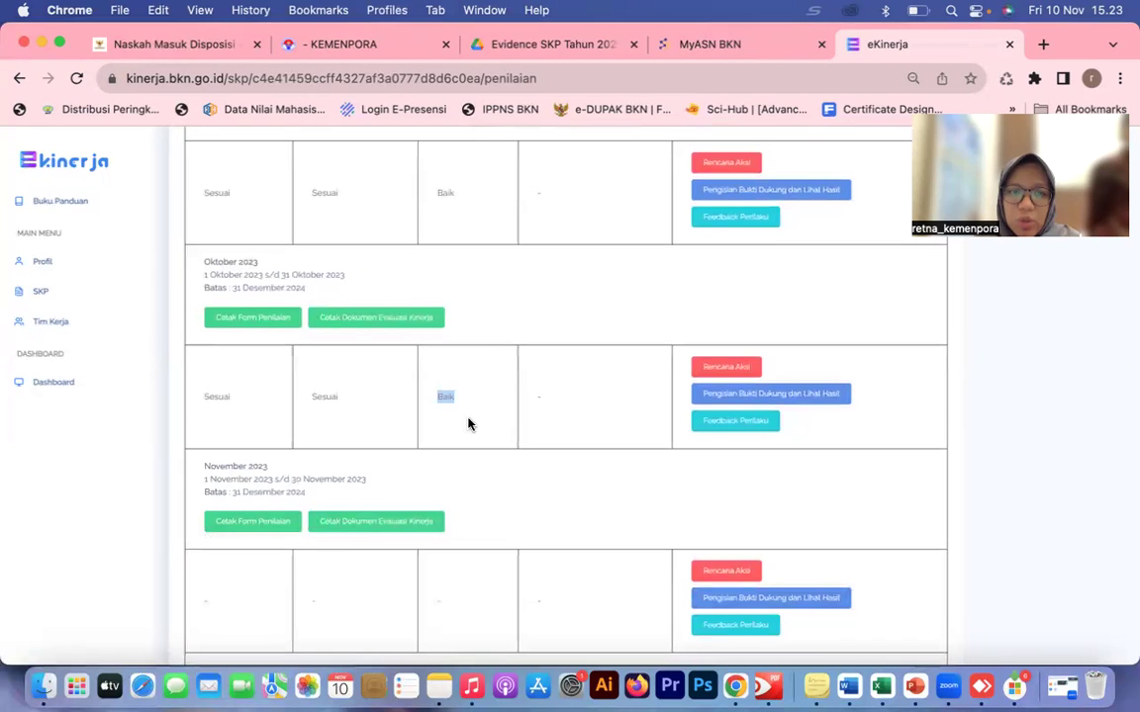
# Review the periodic assessment list again from 2023 Triwulan I through the monthly periods up to Oktober 2023.
pyautogui.scroll(15, 479, 256)
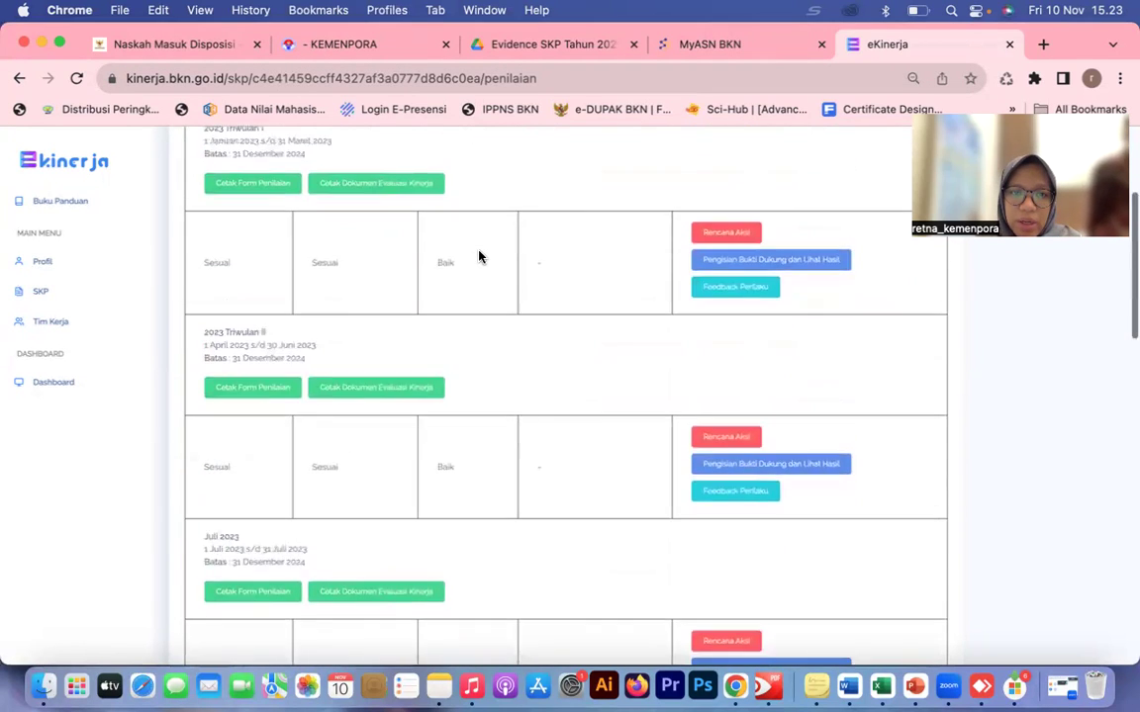
pyautogui.scroll(-3, 479, 257)
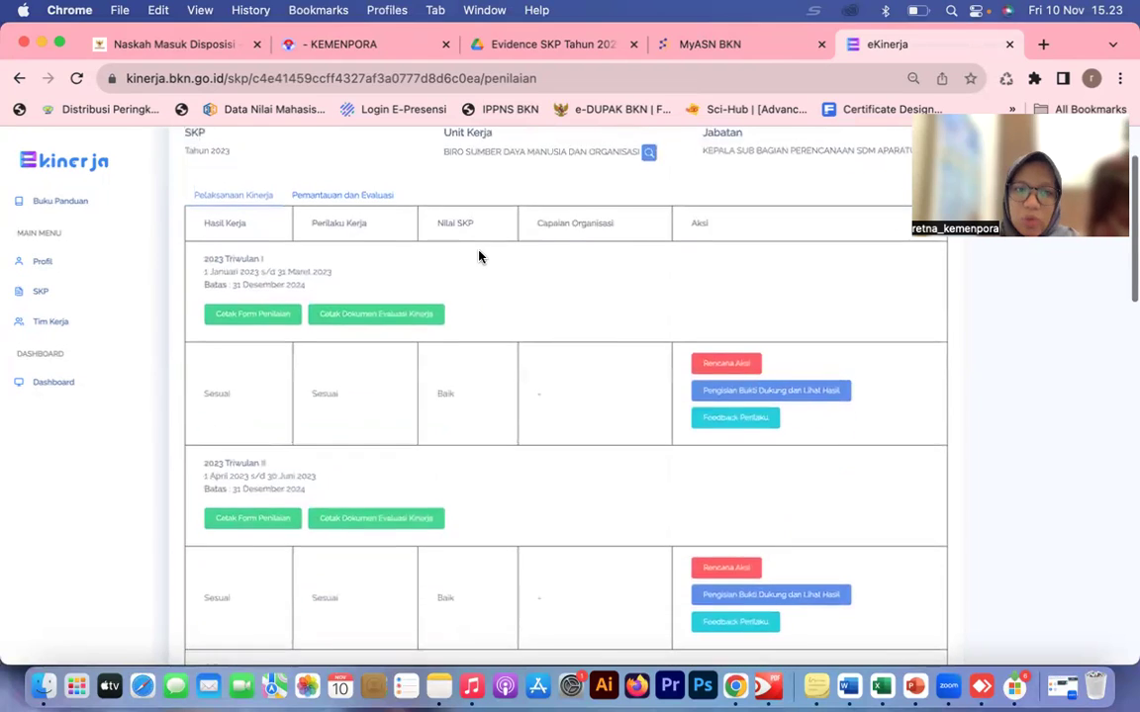
pyautogui.scroll(1, 479, 256)
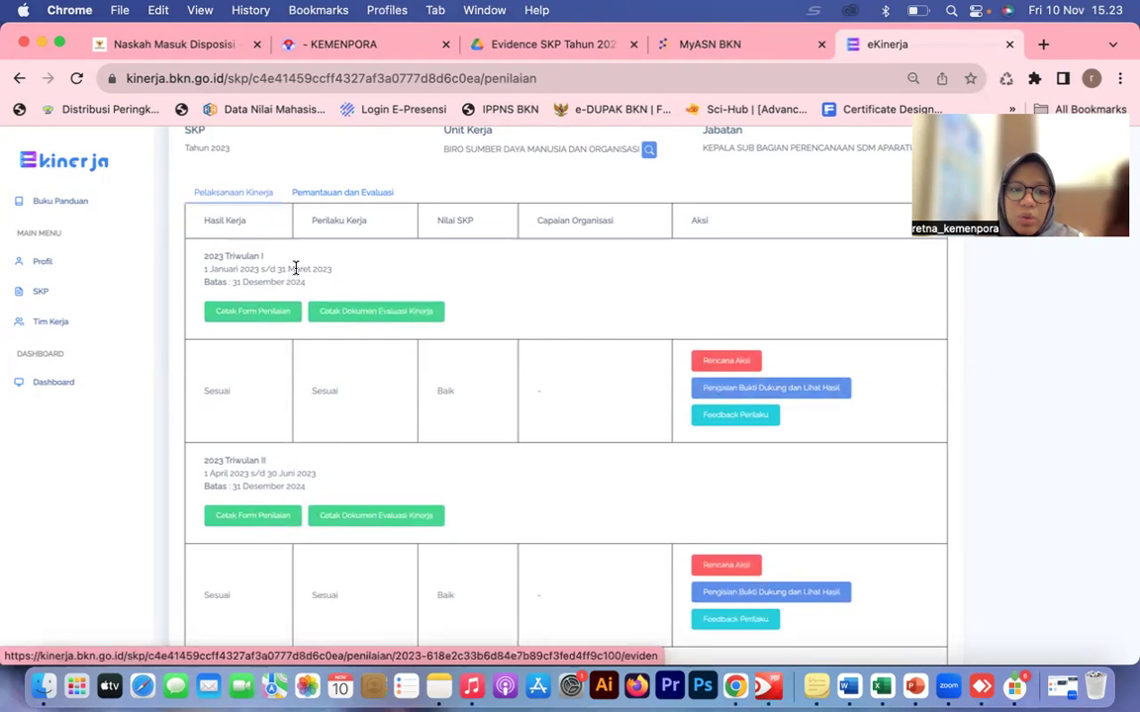
pyautogui.moveTo(192, 257); pyautogui.dragTo(300, 260)
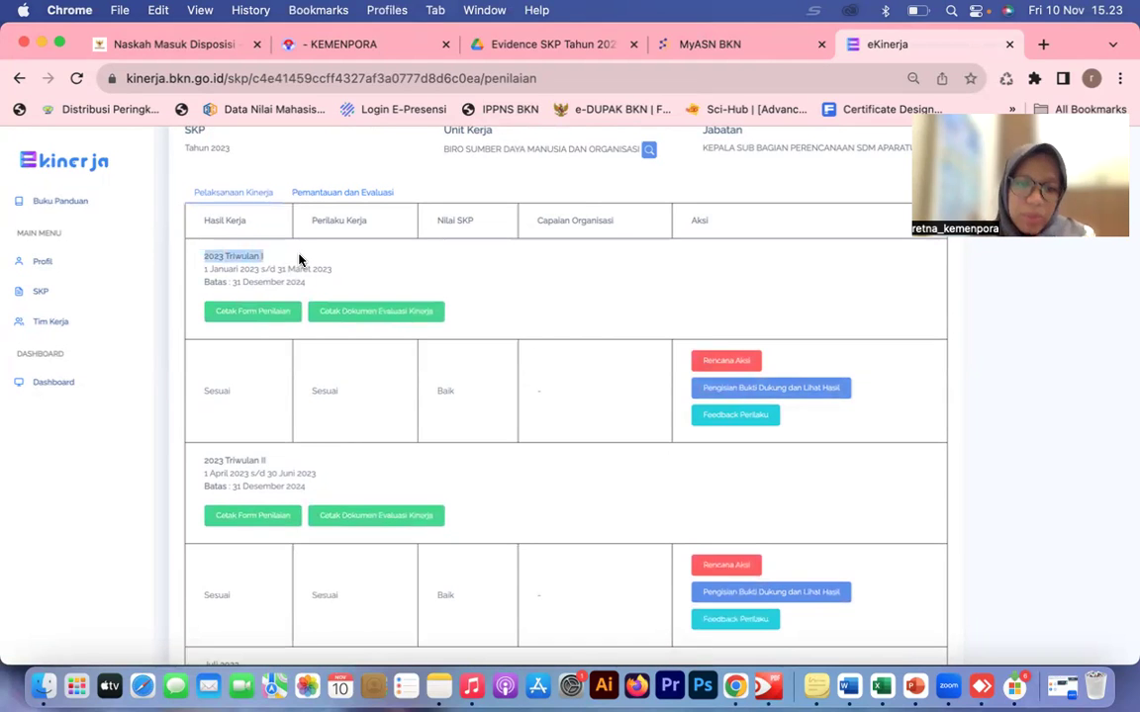
pyautogui.scroll(-15, 299, 260)
pyautogui.scroll(8, 299, 260)
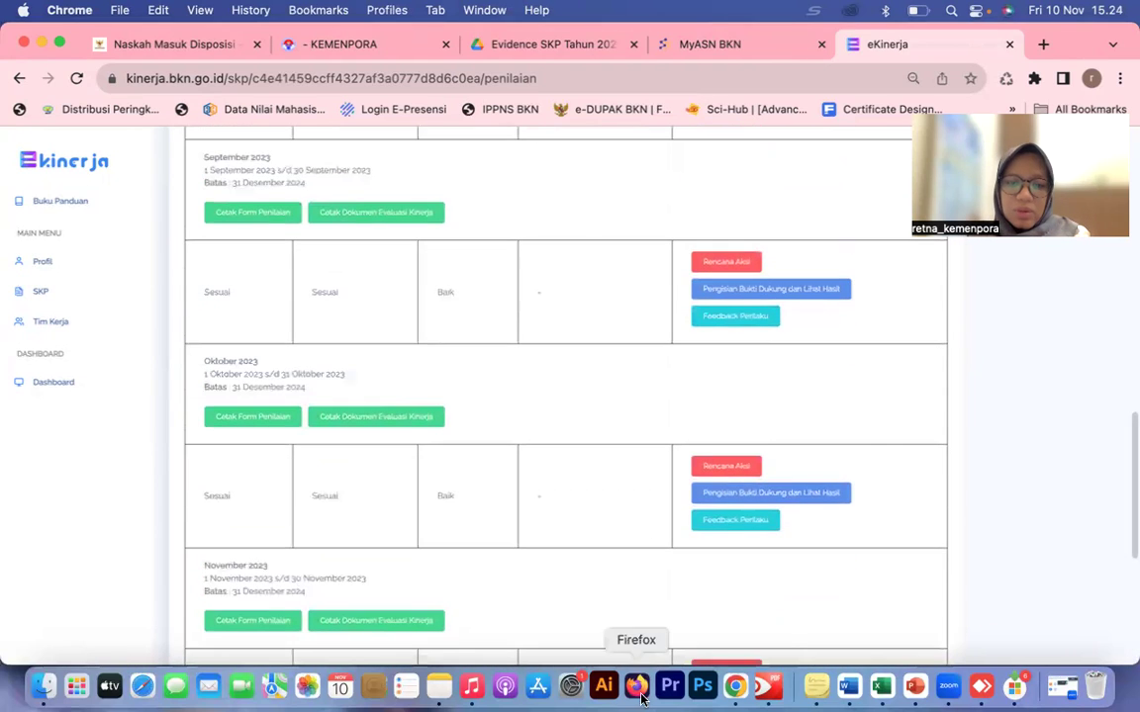
# Switch to the Nota Dinas PDF and read point 2 on the SKP assessment in the kepegawaian application.
pyautogui.click(767, 688)
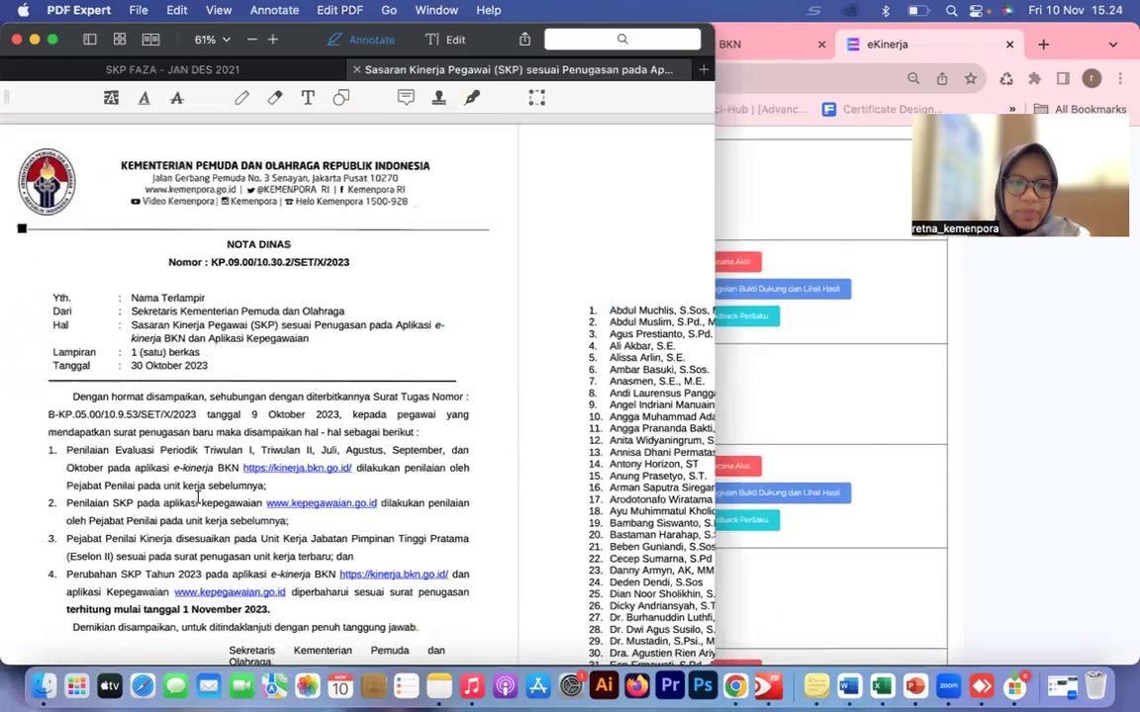
pyautogui.scroll(-5, 198, 497)
pyautogui.moveTo(70, 395); pyautogui.dragTo(292, 412)
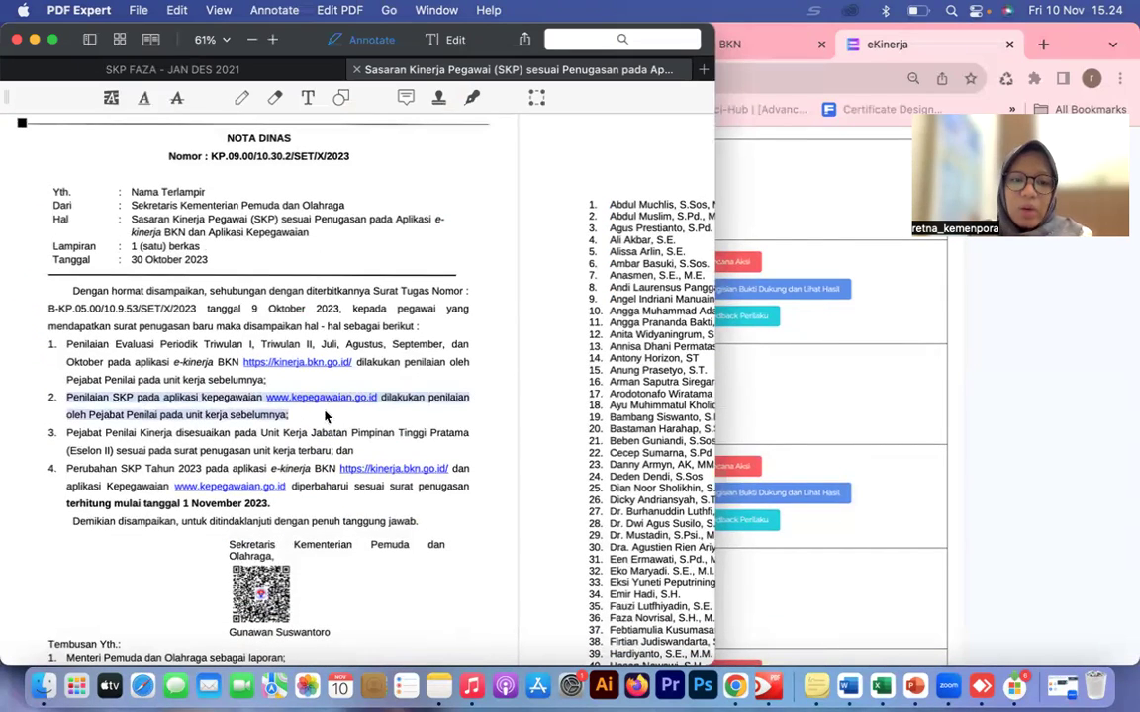
# Open kepegawaian.kemenpora.go.id in a new Chrome tab and go through Pelayanan Pegawai to the home page of its SKP application.
pyautogui.click(1040, 48)
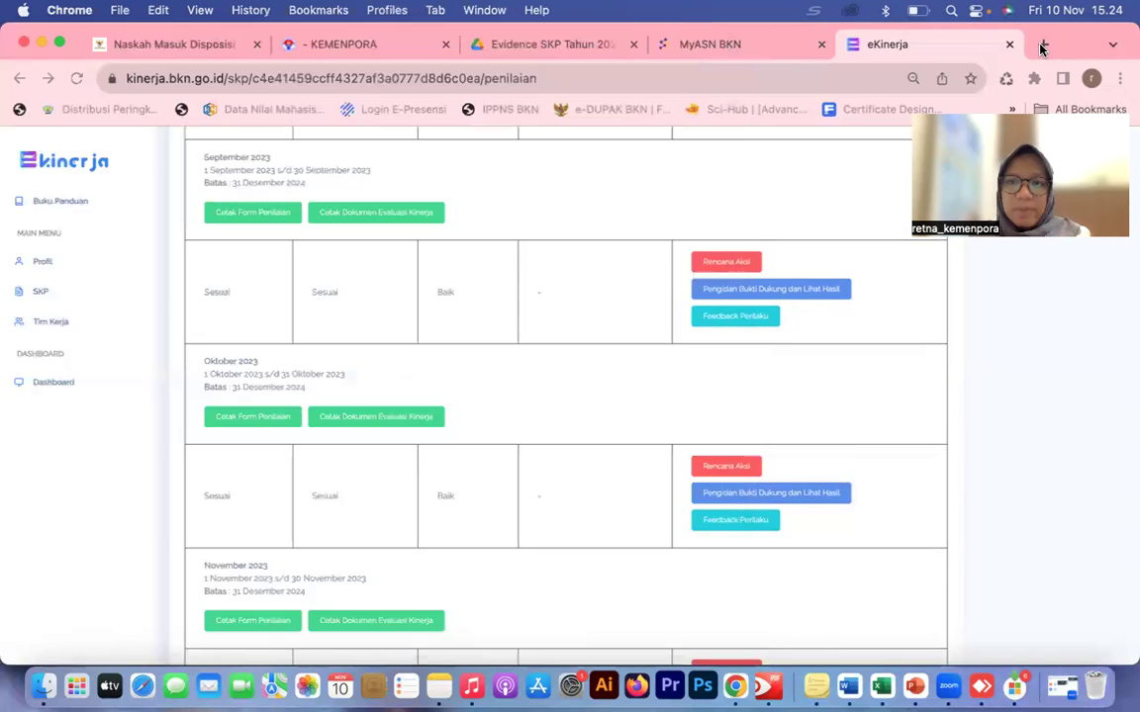
pyautogui.click(1040, 48)
pyautogui.write('kepe')
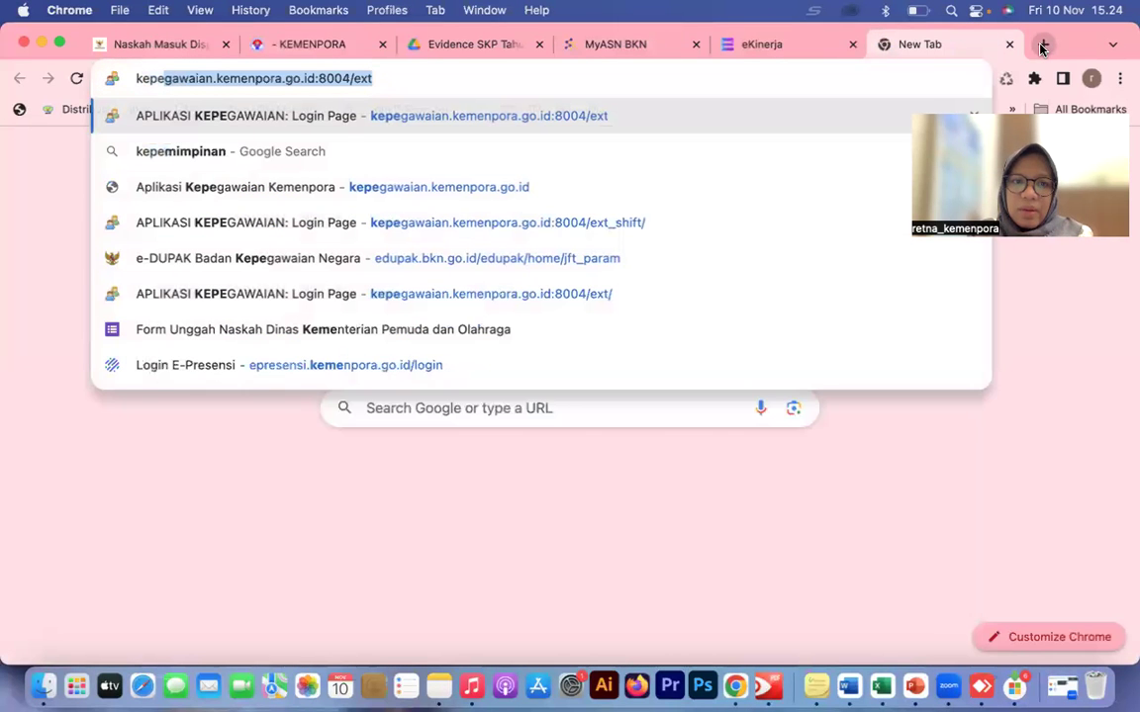
pyautogui.press('Right')
pyautogui.press('BackSpace')
pyautogui.press('BackSpace')
pyautogui.press('BackSpace')
pyautogui.press('BackSpace')
pyautogui.press('BackSpace')
pyautogui.press('BackSpace')
pyautogui.press('BackSpace')
pyautogui.press('BackSpace')
pyautogui.press('BackSpace')
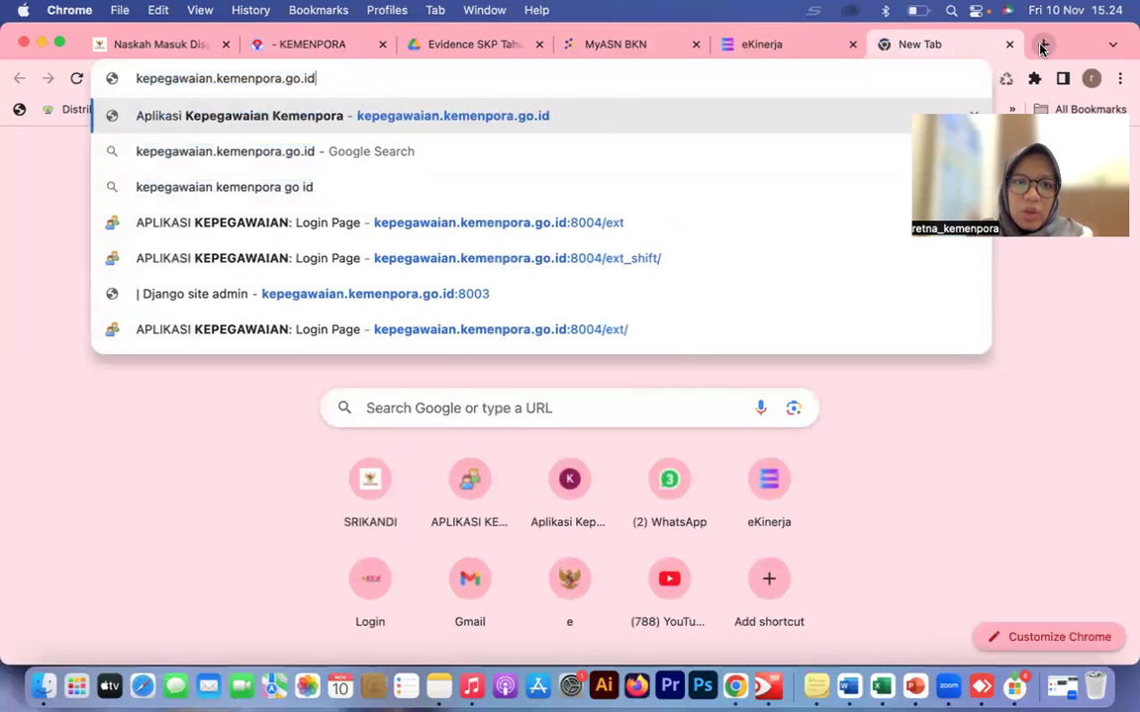
pyautogui.press('Return')
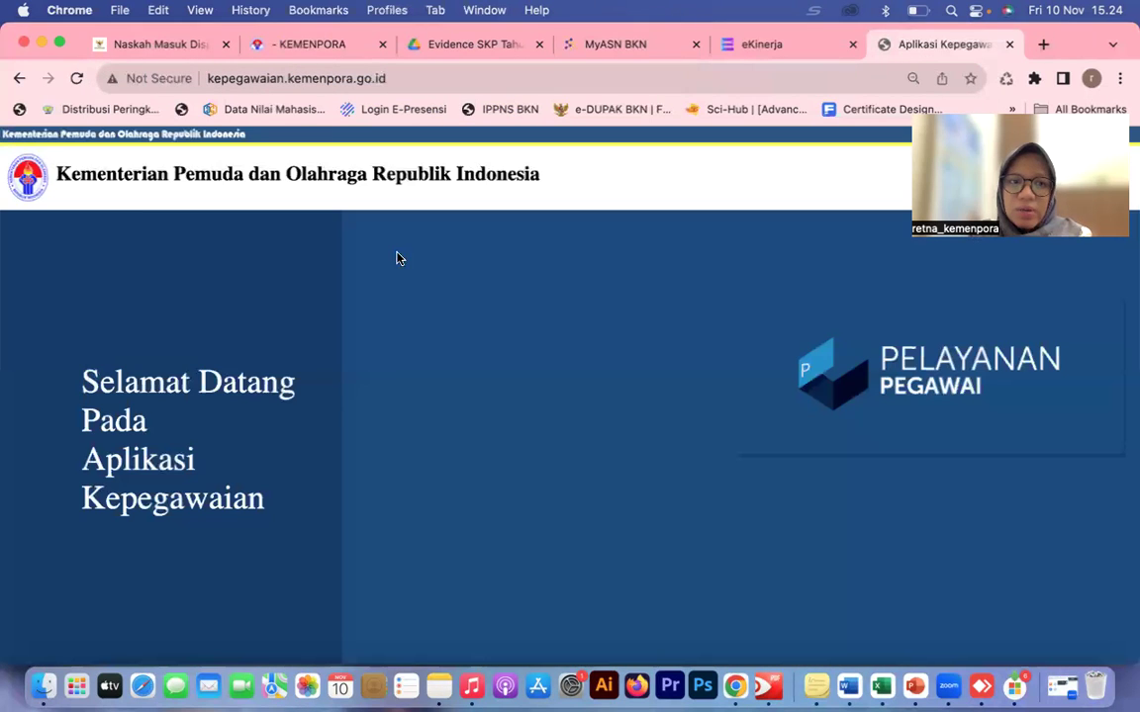
pyautogui.click(872, 390)
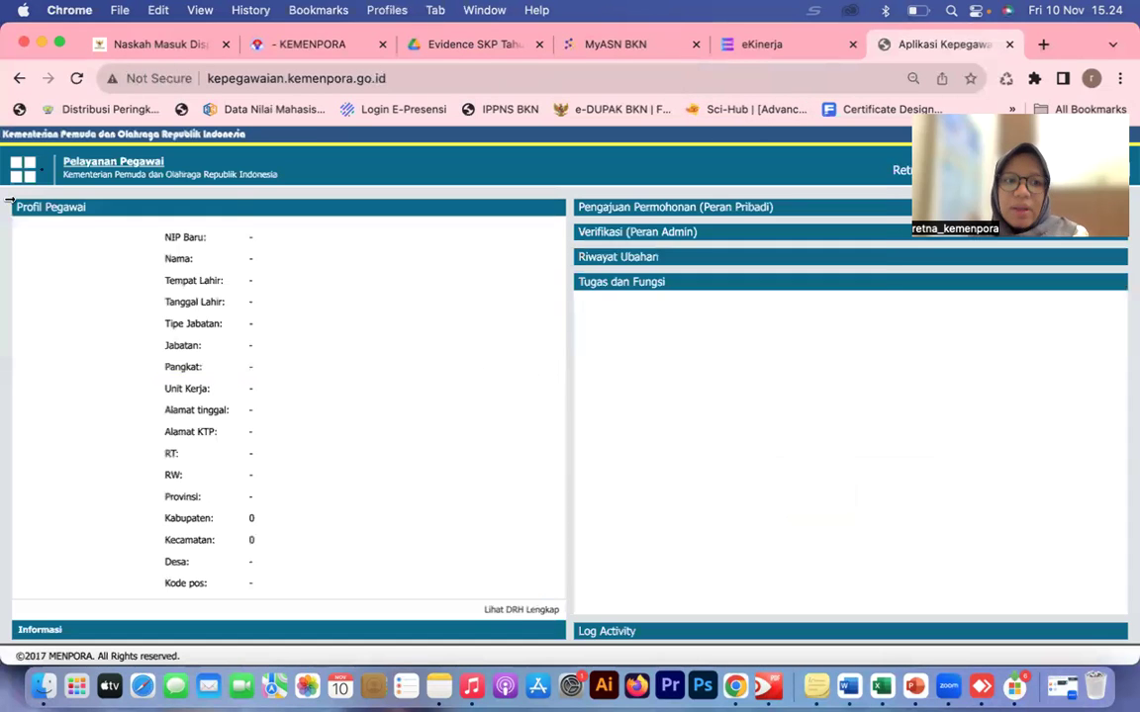
pyautogui.click(28, 173)
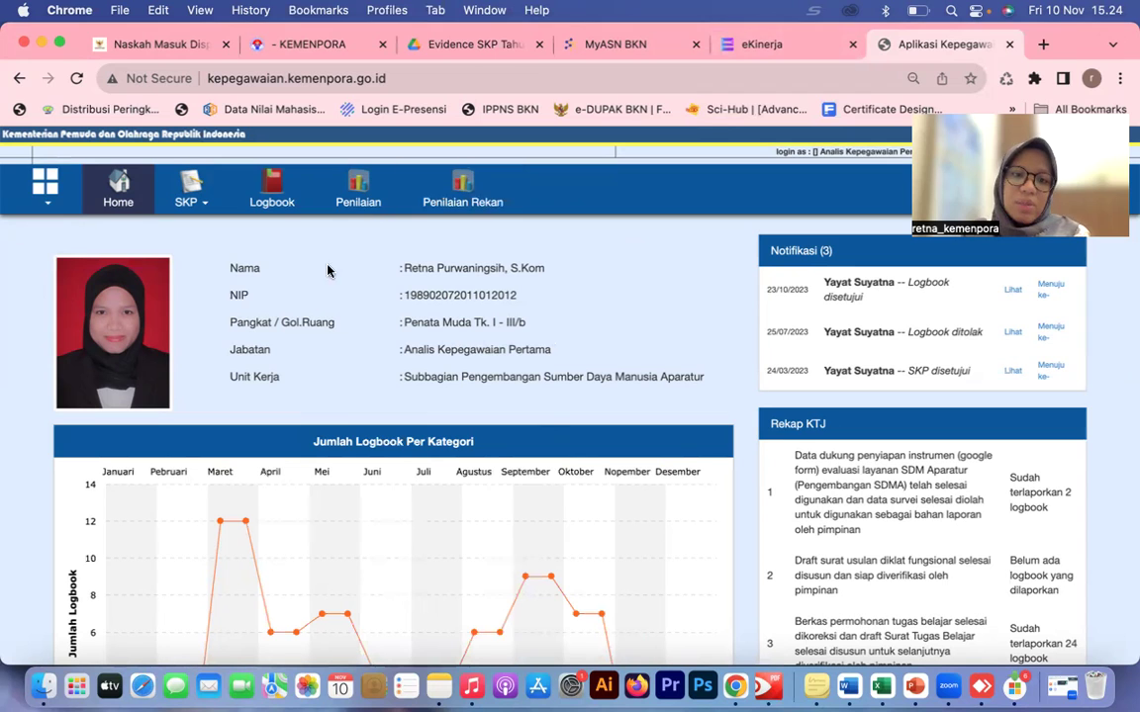
# Go back to the Nota Dinas PDF and read point 3 on adjusting the Pejabat Penilai Kinerja.
pyautogui.click(766, 43)
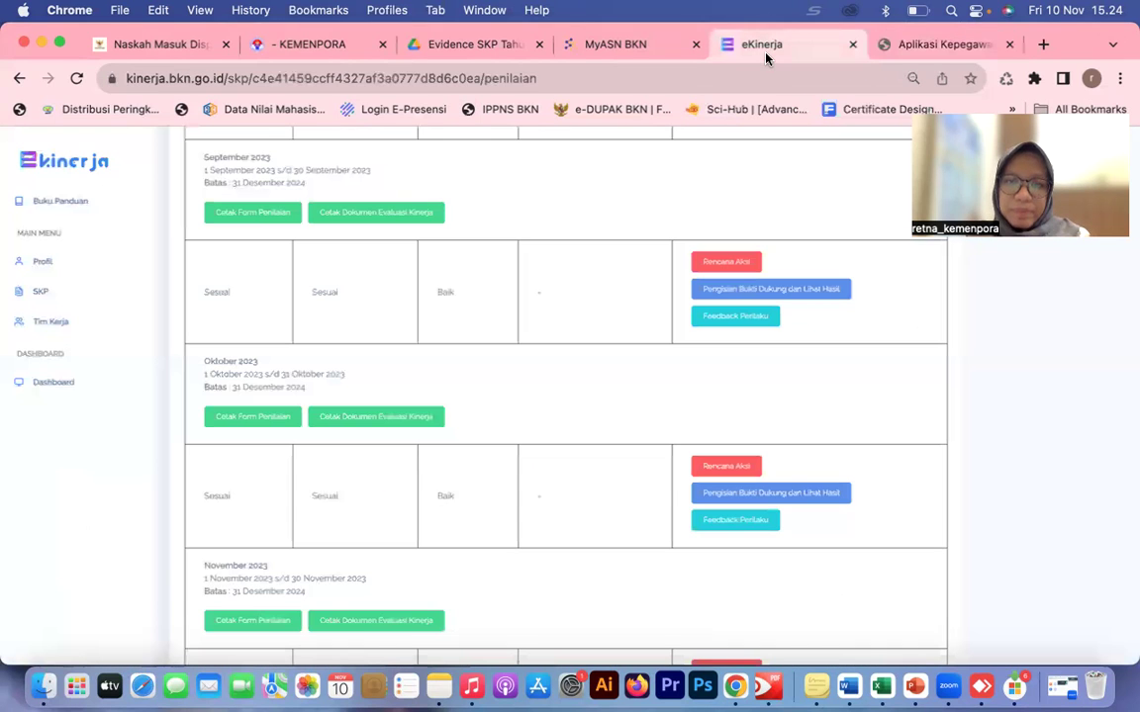
pyautogui.click(768, 685)
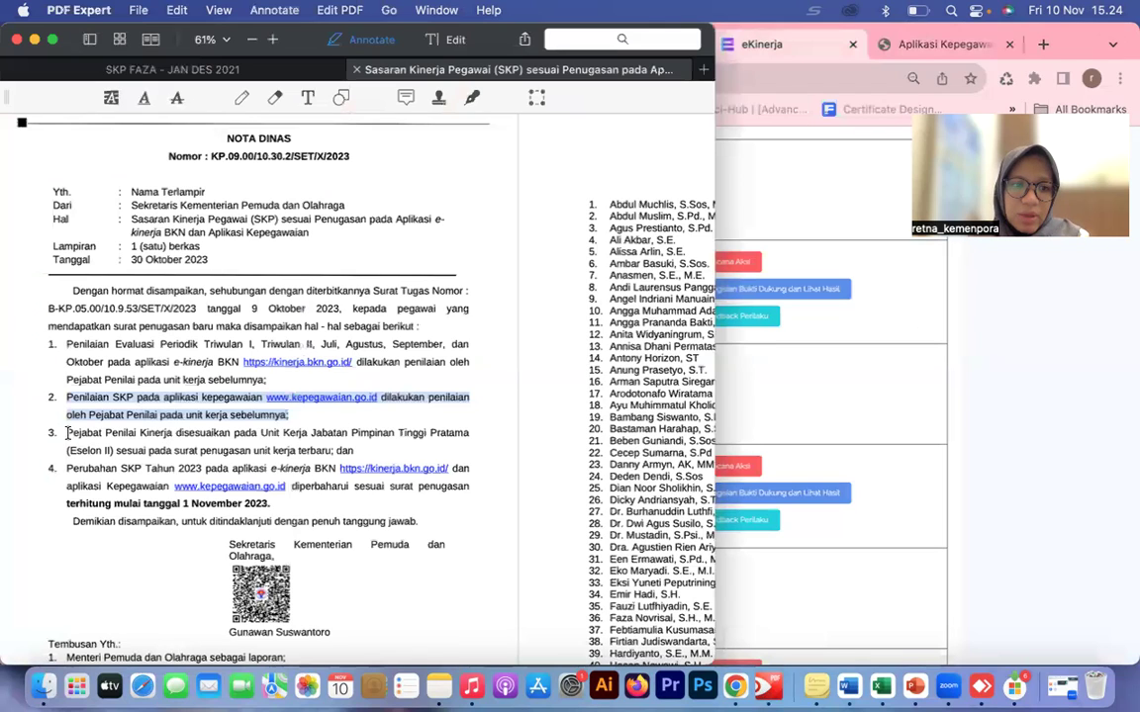
pyautogui.moveTo(66, 432); pyautogui.dragTo(358, 450)
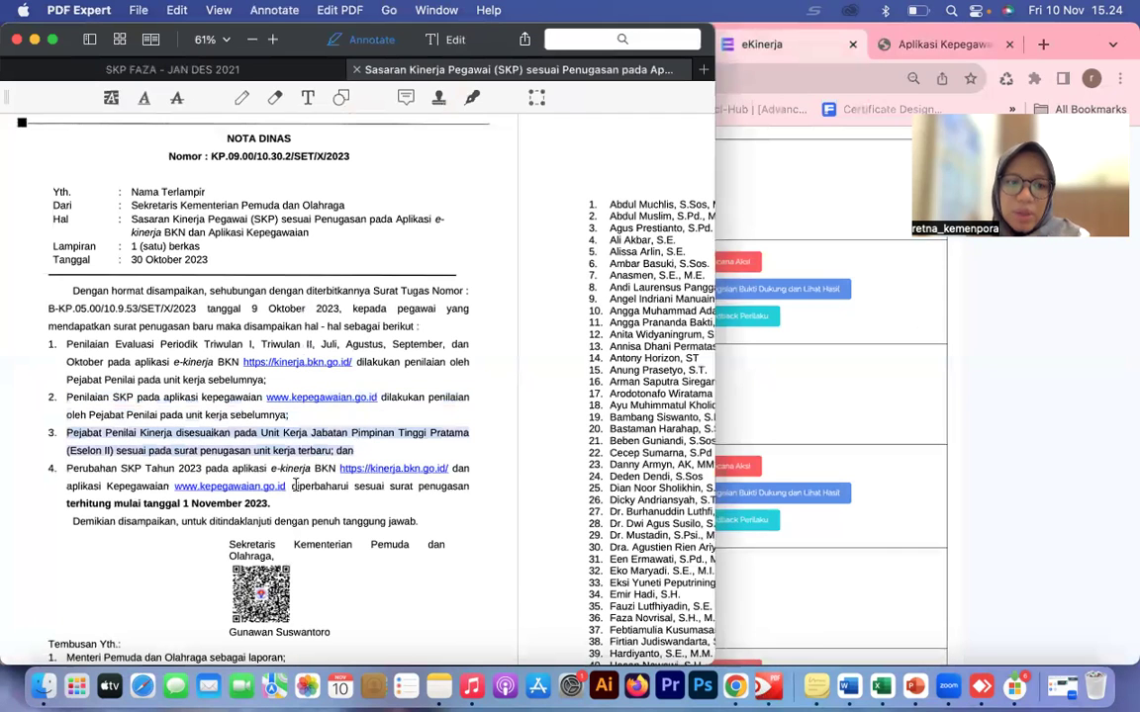
# Return to e-Kinerja and open the Daftar SKP page to check the period of the 2023 SKP.
pyautogui.click(793, 175)
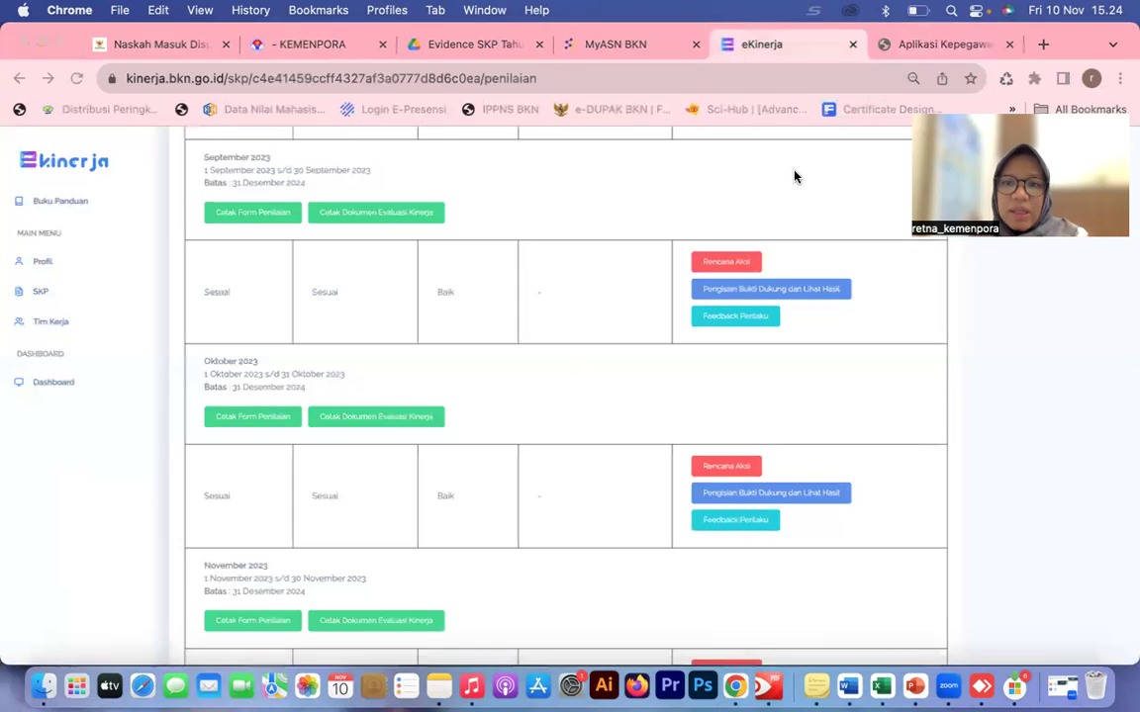
pyautogui.scroll(5, 794, 177)
pyautogui.scroll(10, 795, 177)
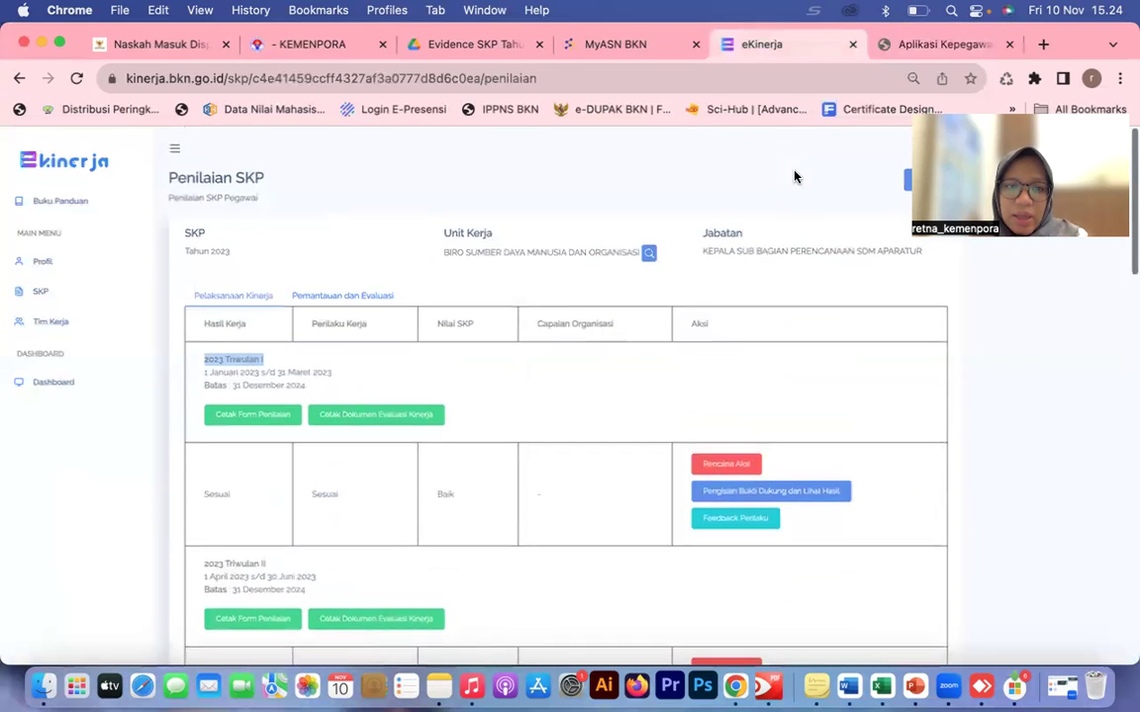
pyautogui.click(41, 293)
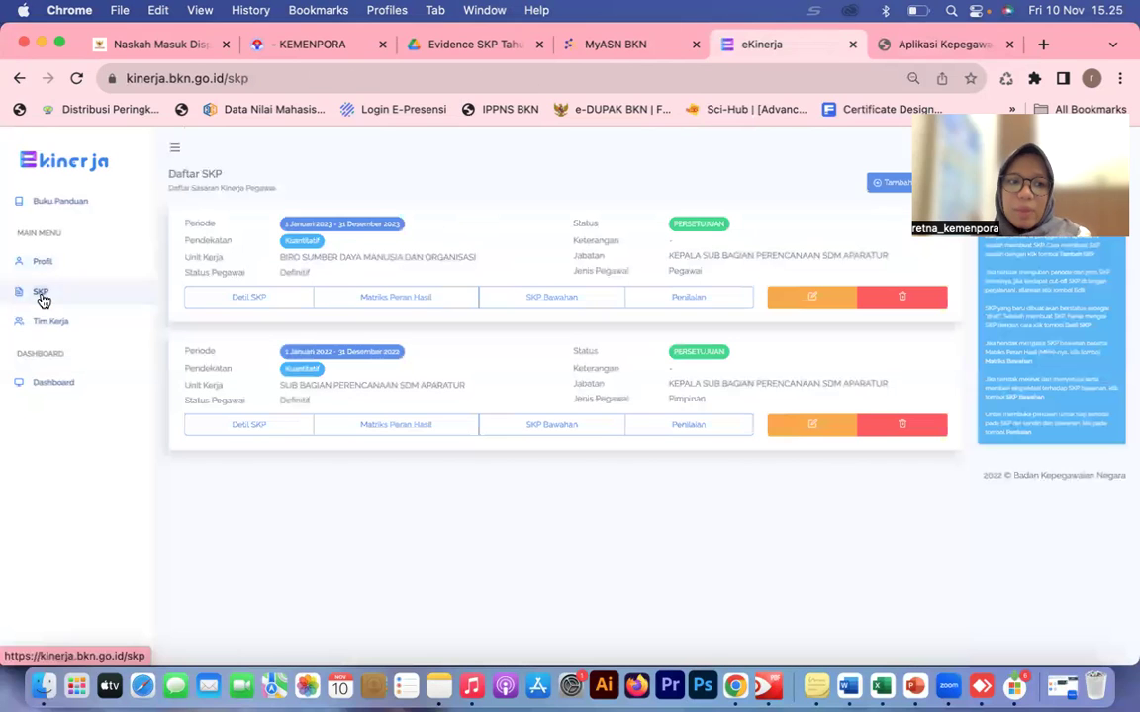
pyautogui.moveTo(400, 224)
pyautogui.mouseDown()
pyautogui.moveTo(285, 220)
pyautogui.moveTo(391, 226)
pyautogui.mouseUp()
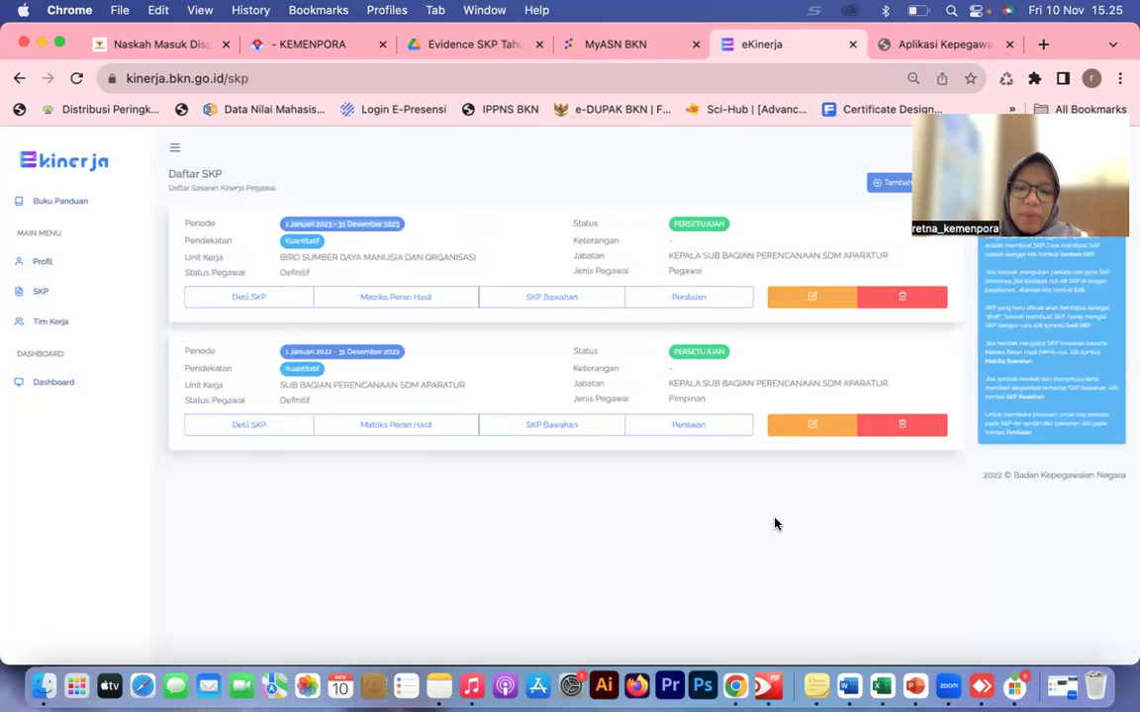
# Check the Surat Tugas date and the effective date in point 4 of the Nota Dinas PDF.
pyautogui.click(768, 686)
pyautogui.doubleClick(286, 307)
pyautogui.moveTo(273, 503); pyautogui.dragTo(125, 503)
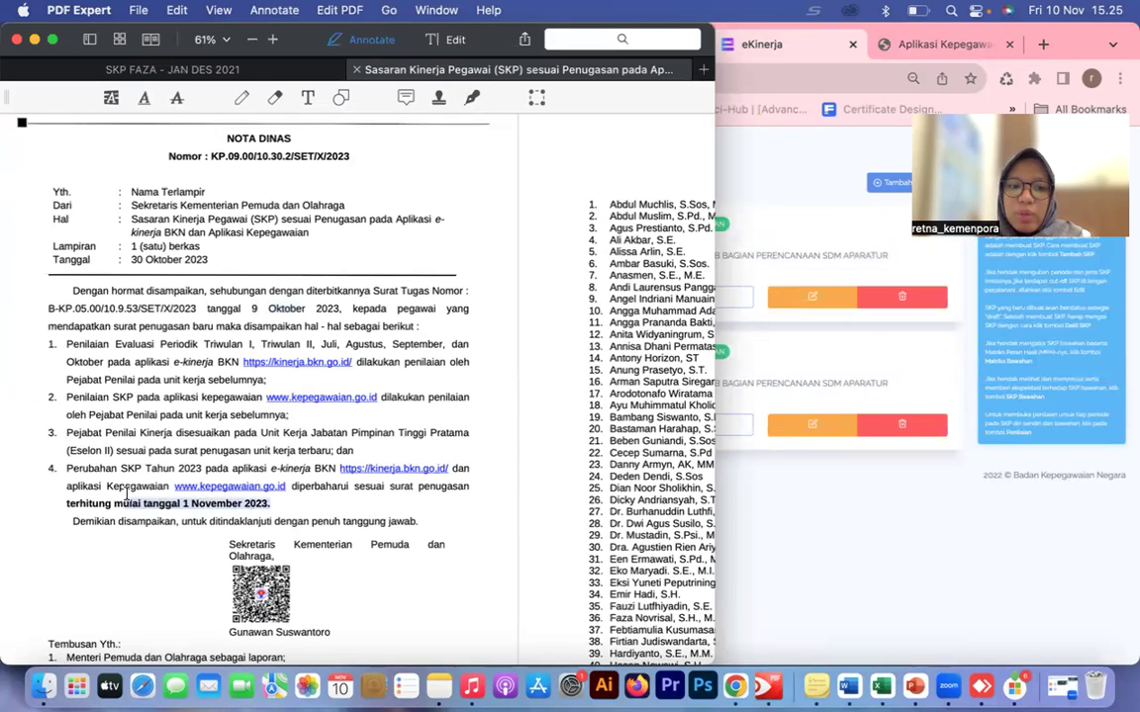
# In e-Kinerja, set the Periode Akhir of the 1 Januari 2023 - 31 Desember 2023 SKP to 31/10/2023 and save it.
pyautogui.click(771, 505)
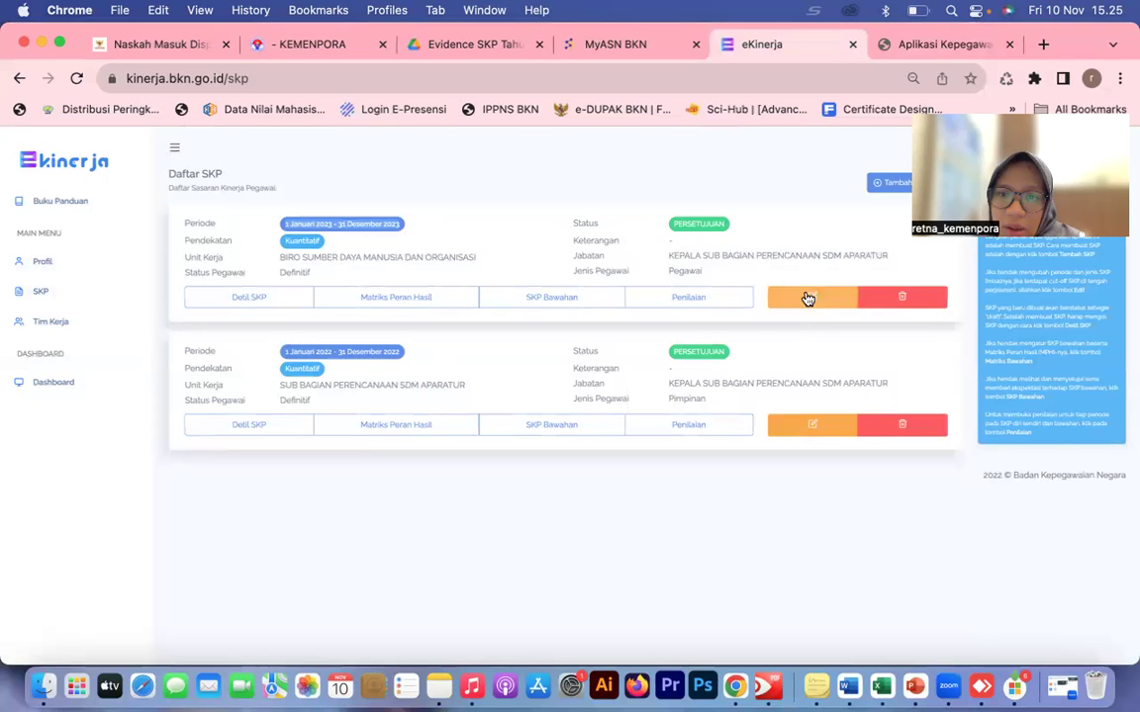
pyautogui.moveTo(282, 225); pyautogui.dragTo(415, 235)
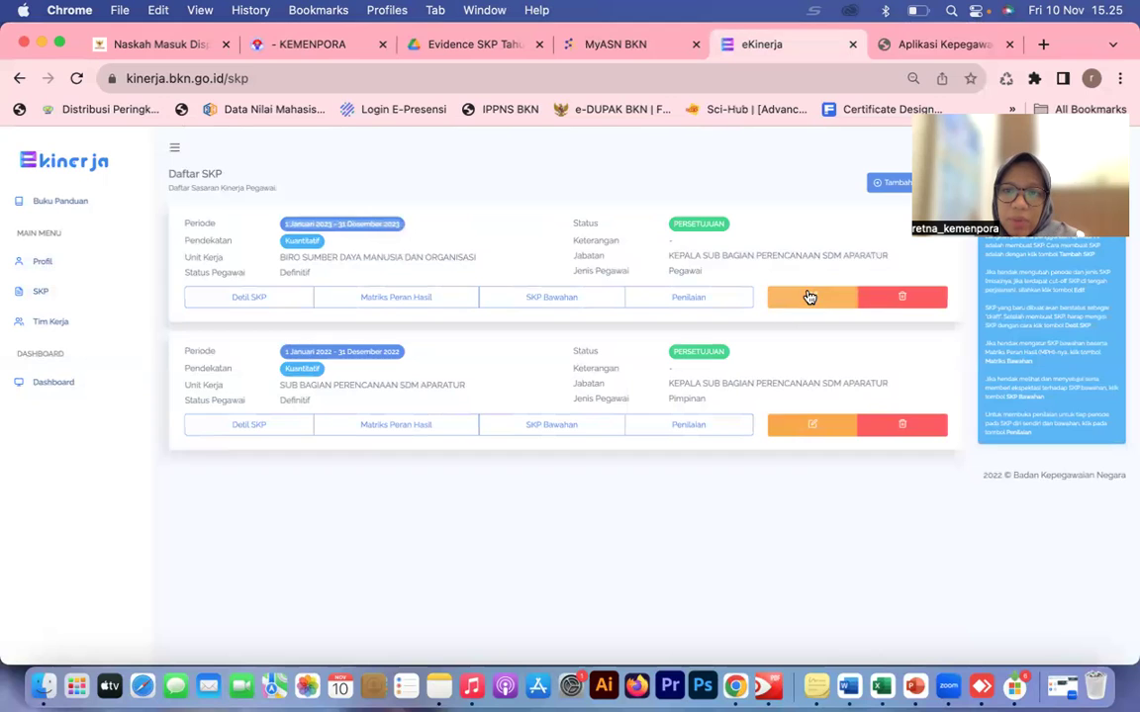
pyautogui.click(810, 297)
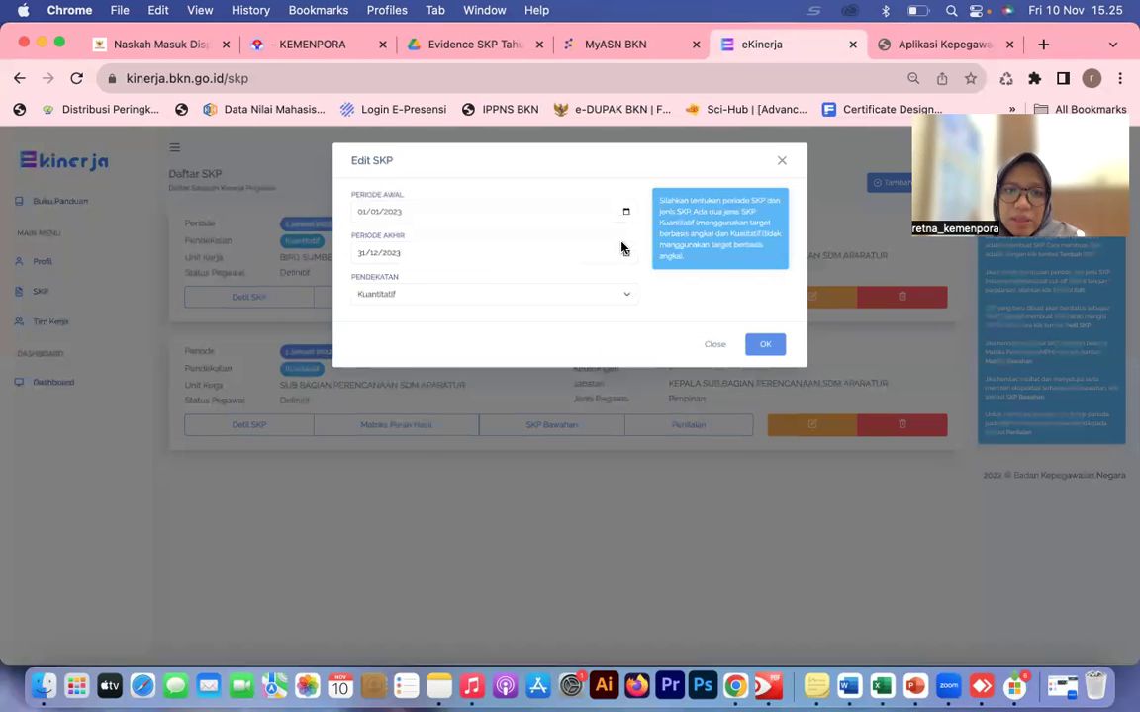
pyautogui.click(625, 253)
pyautogui.click(445, 280)
pyautogui.click(445, 280)
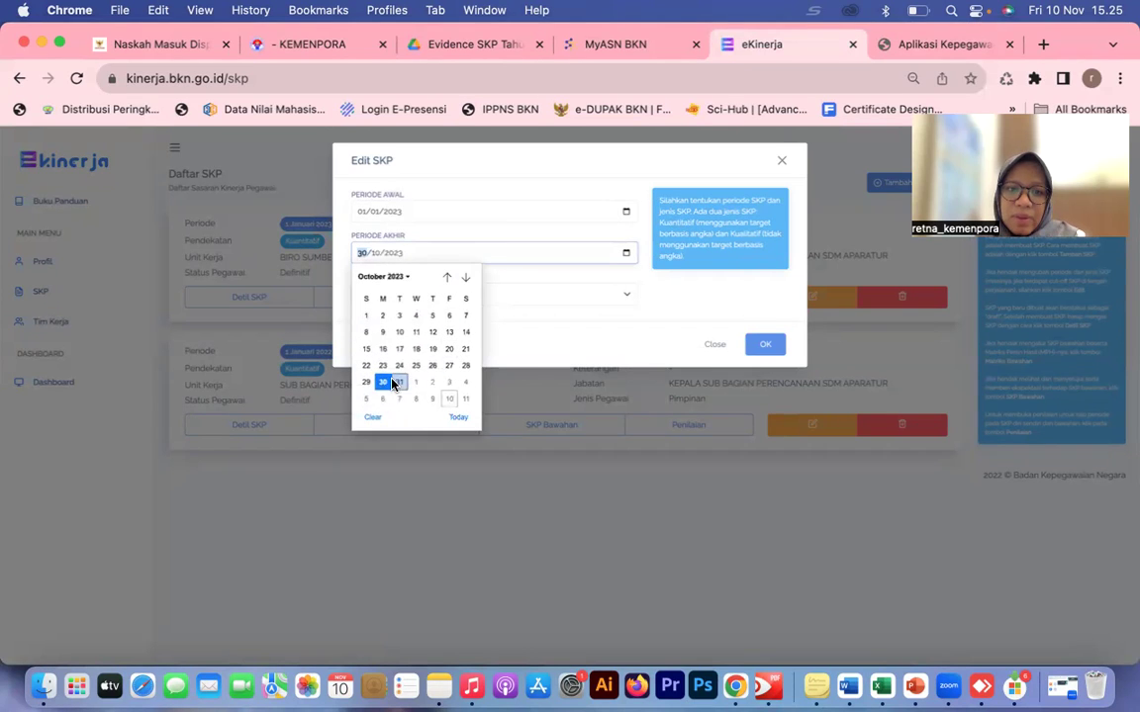
pyautogui.click(396, 382)
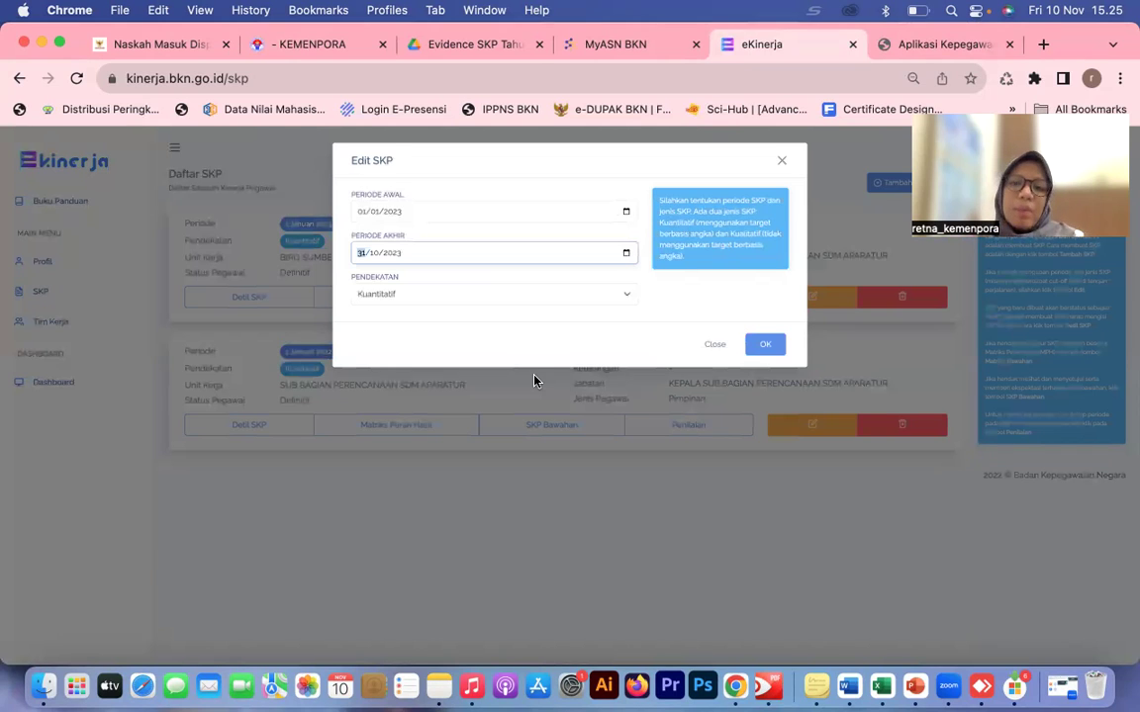
pyautogui.click(768, 352)
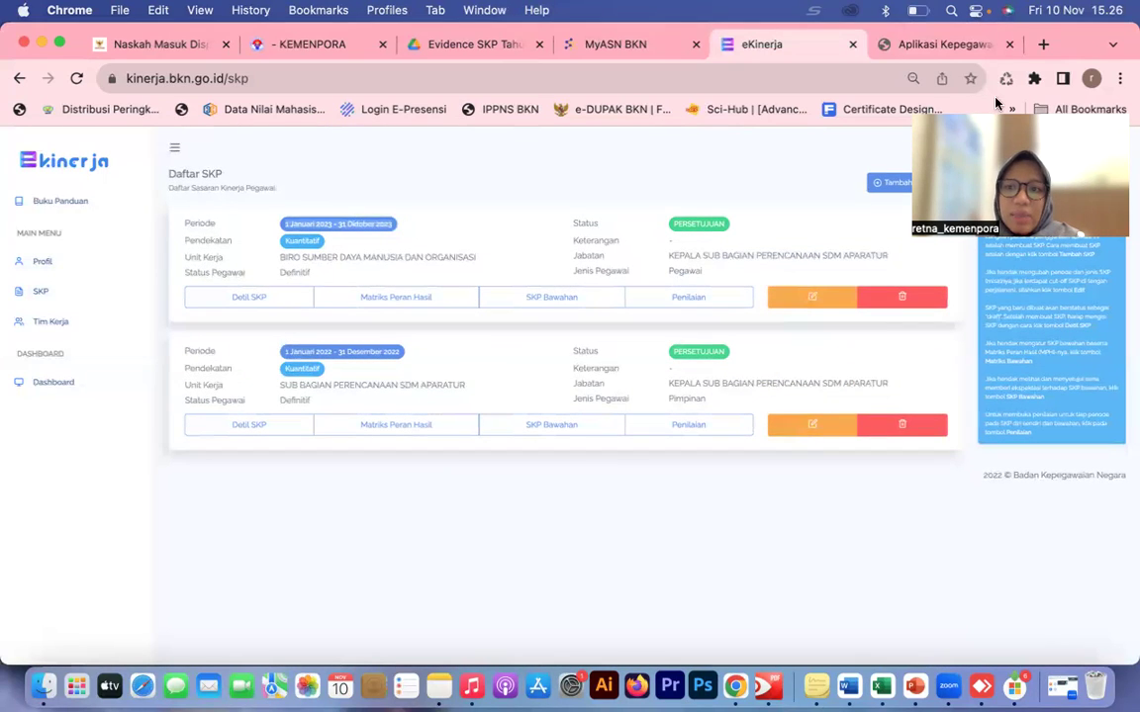
# Review the Unit Kerja and Atasan data in the form for adding an SKP period, and close it without saving.
pyautogui.click(906, 187)
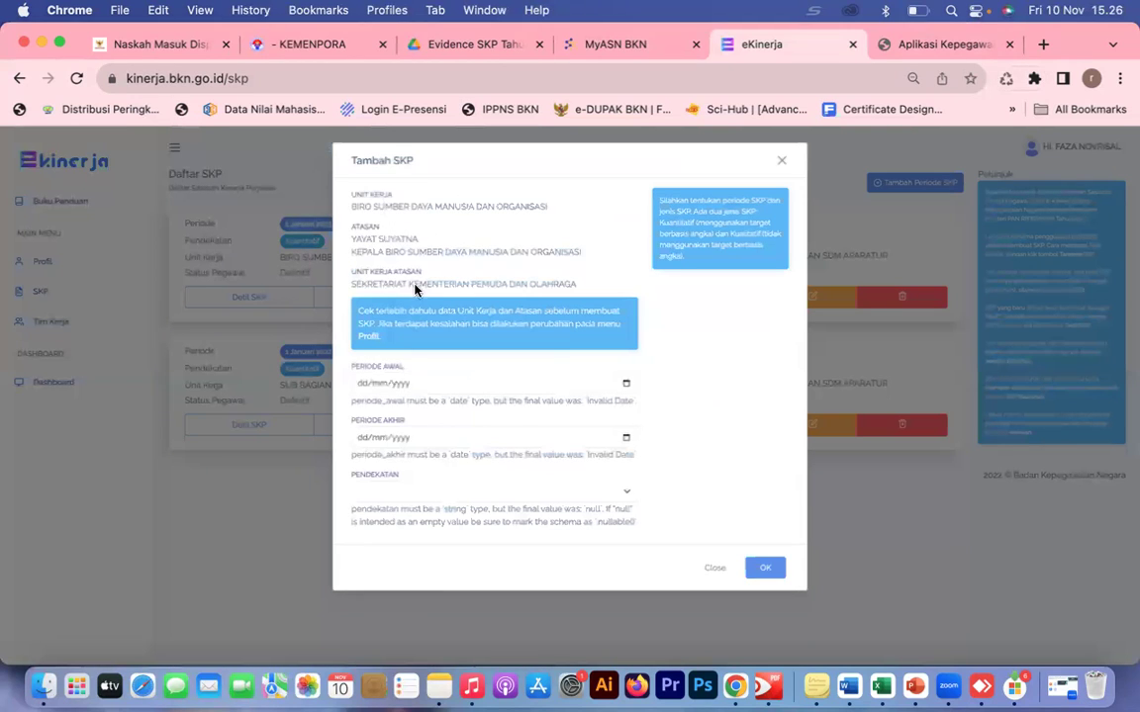
pyautogui.click(713, 570)
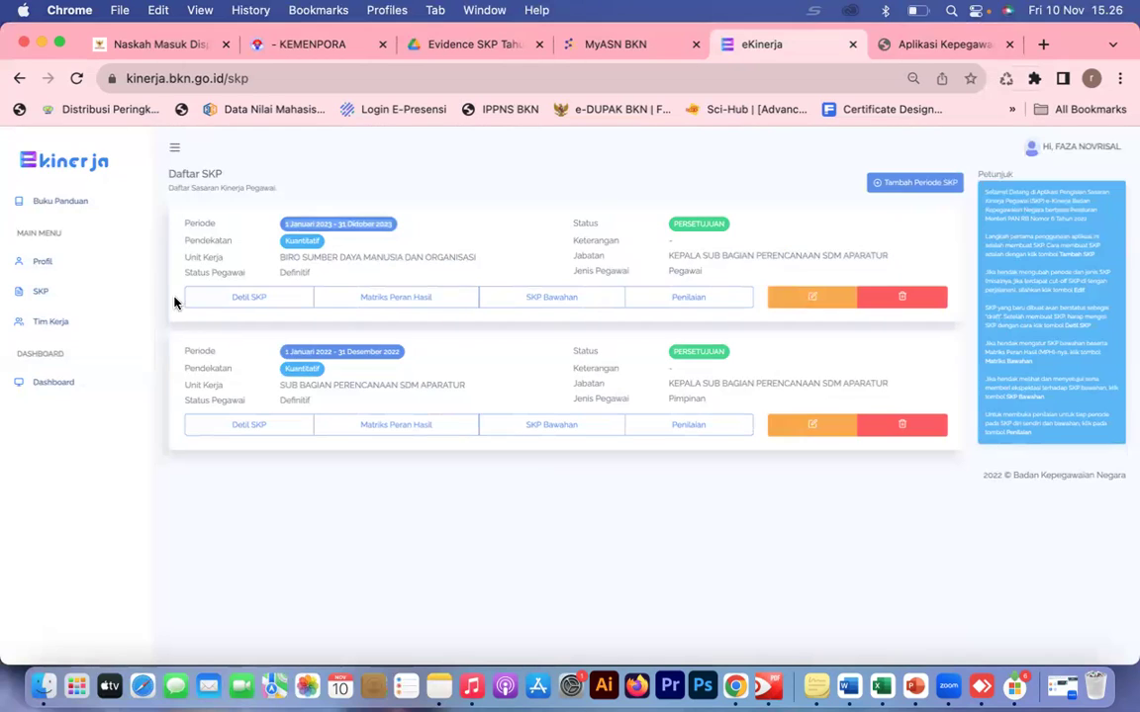
# Open the Profil page and check the Data Pribadi and Data Atasan details.
pyautogui.click(56, 264)
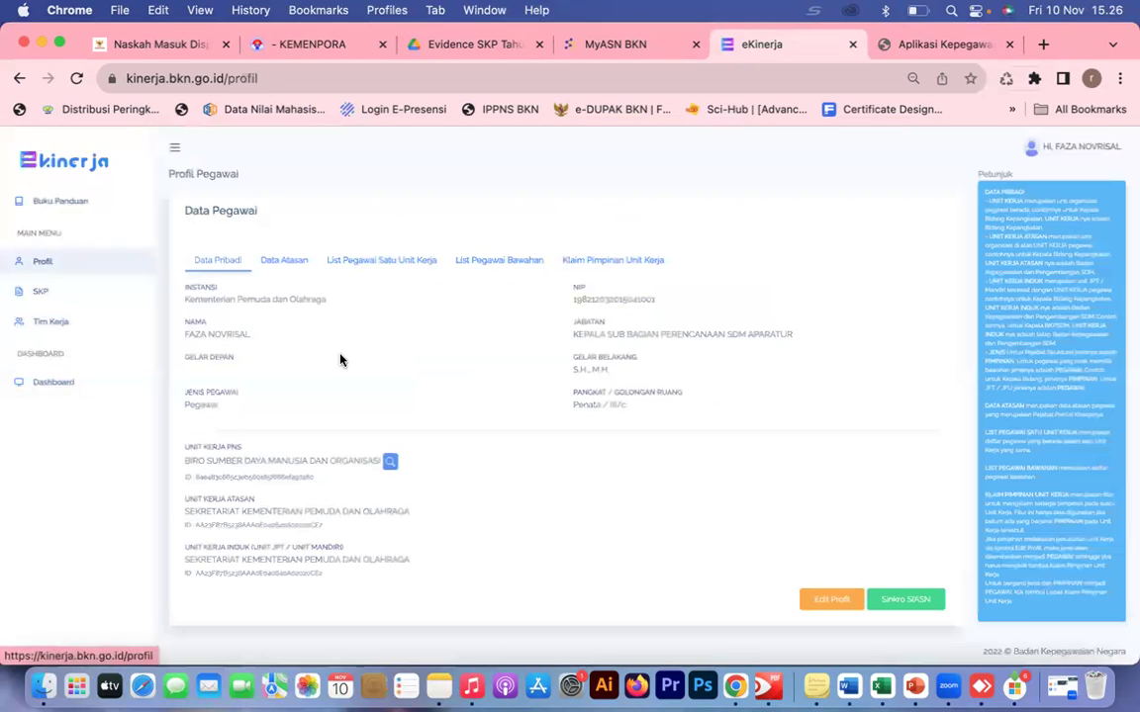
pyautogui.click(274, 259)
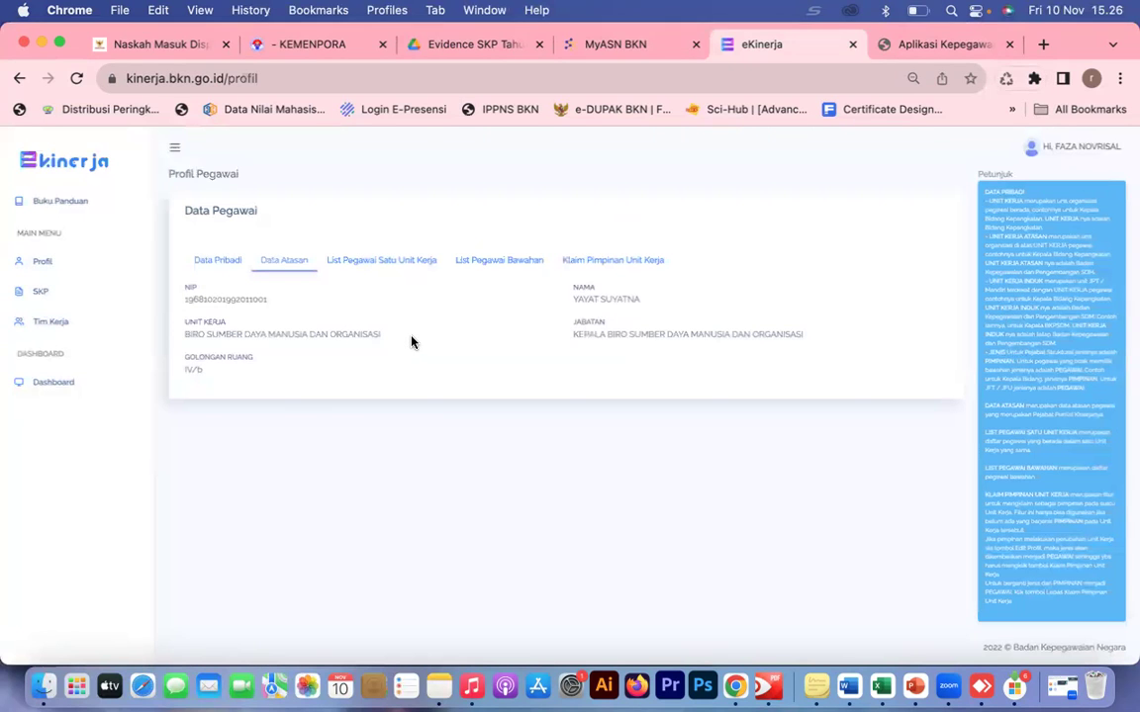
pyautogui.click(219, 263)
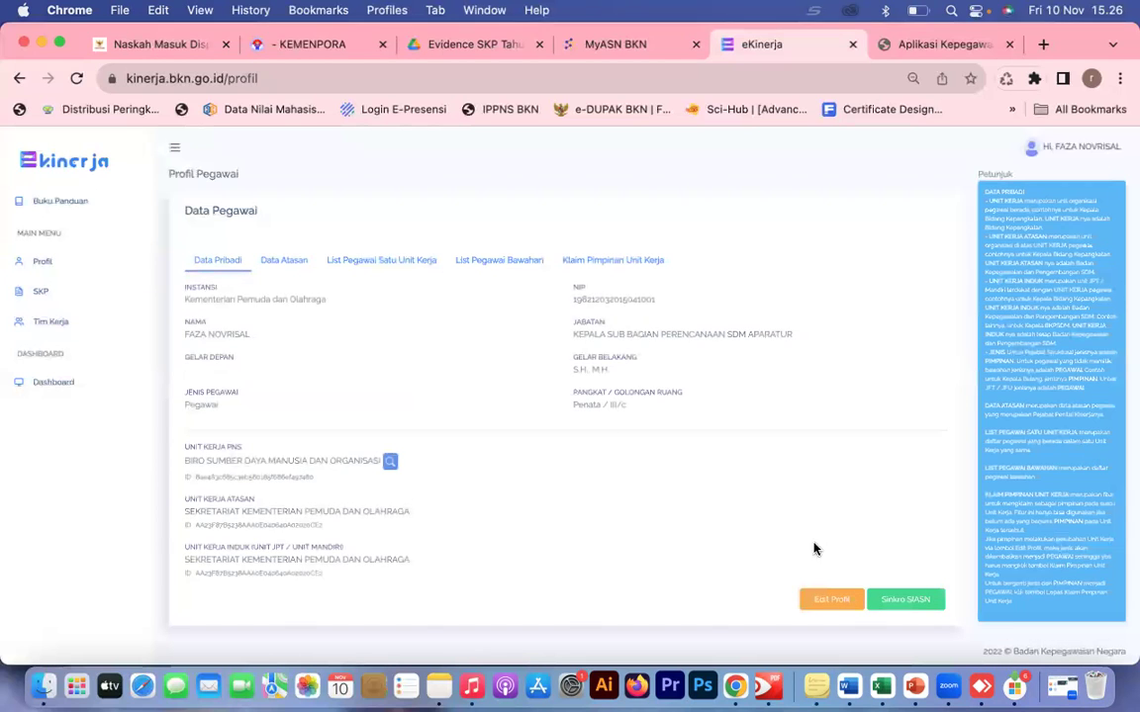
# Edit the profile's Unit Kerja to SEKRETARIAT DEPUTI BIDANG PENINGKATAN PRESTASI OLAHRAGA and save it, keeping the existing Jabatan and Golongan Ruang.
pyautogui.click(831, 600)
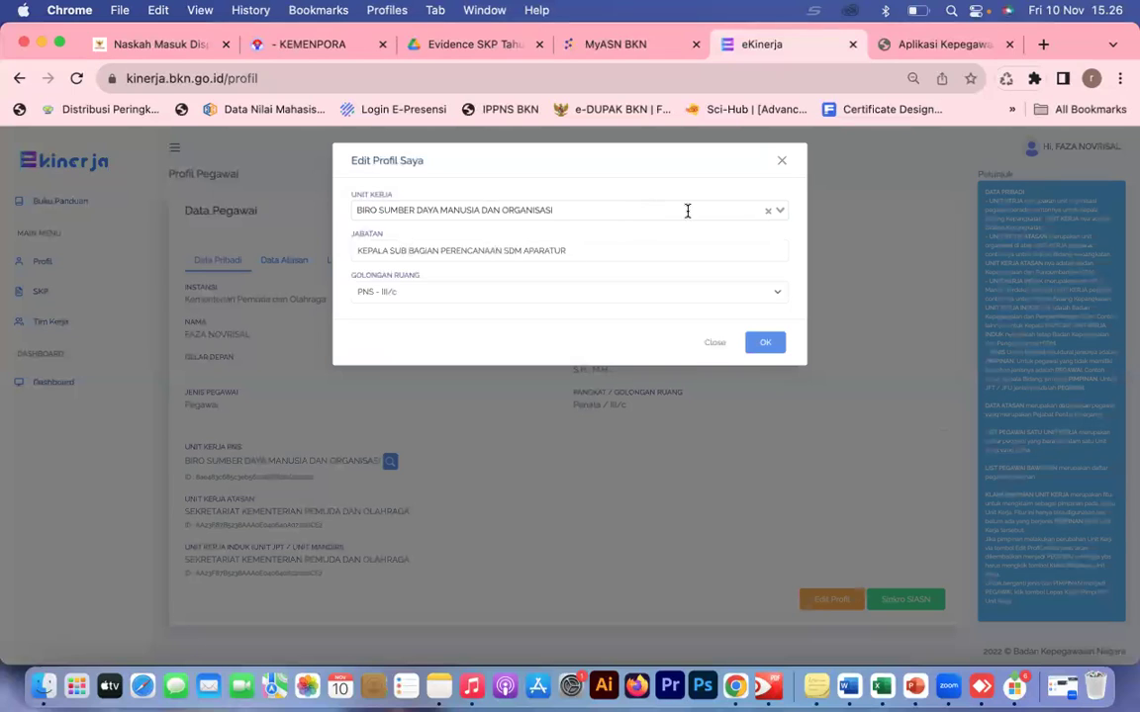
pyautogui.click(780, 210)
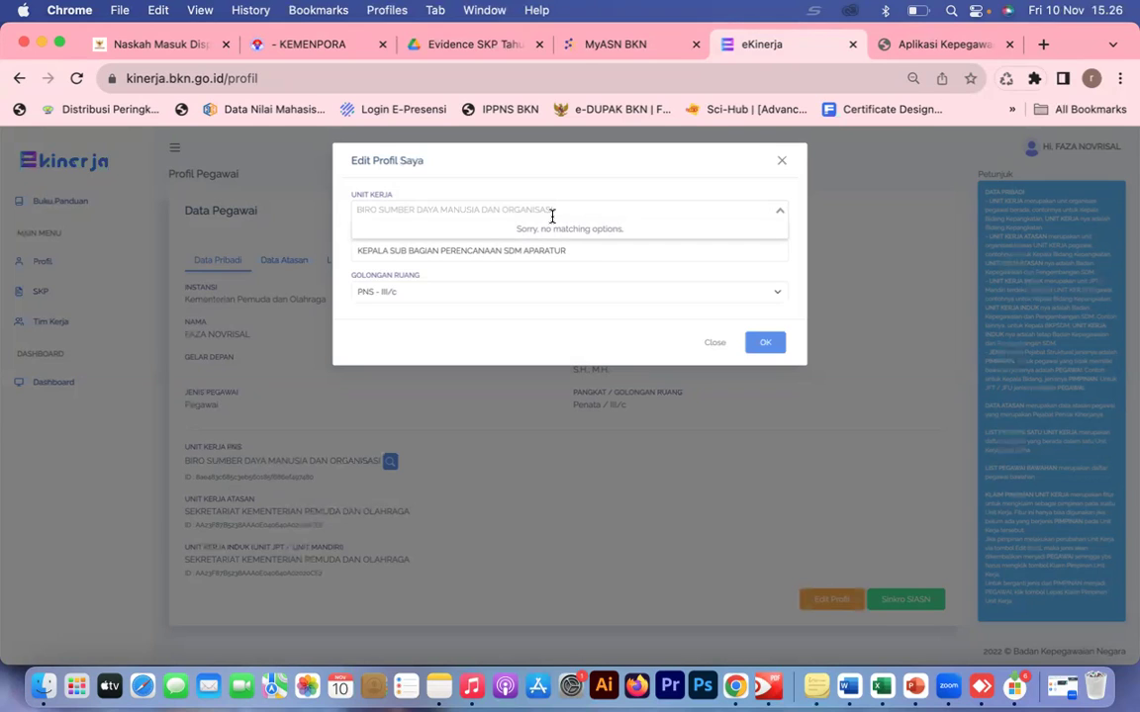
pyautogui.write('S')
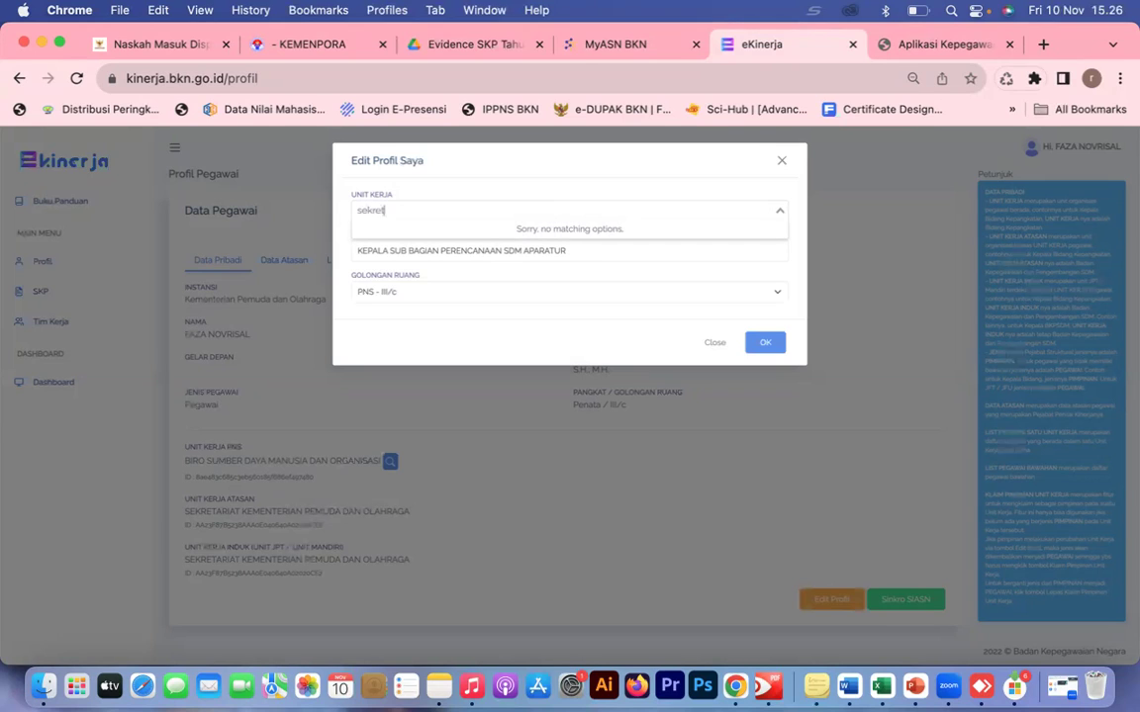
pyautogui.write('ekretariat deputi bidang pening')
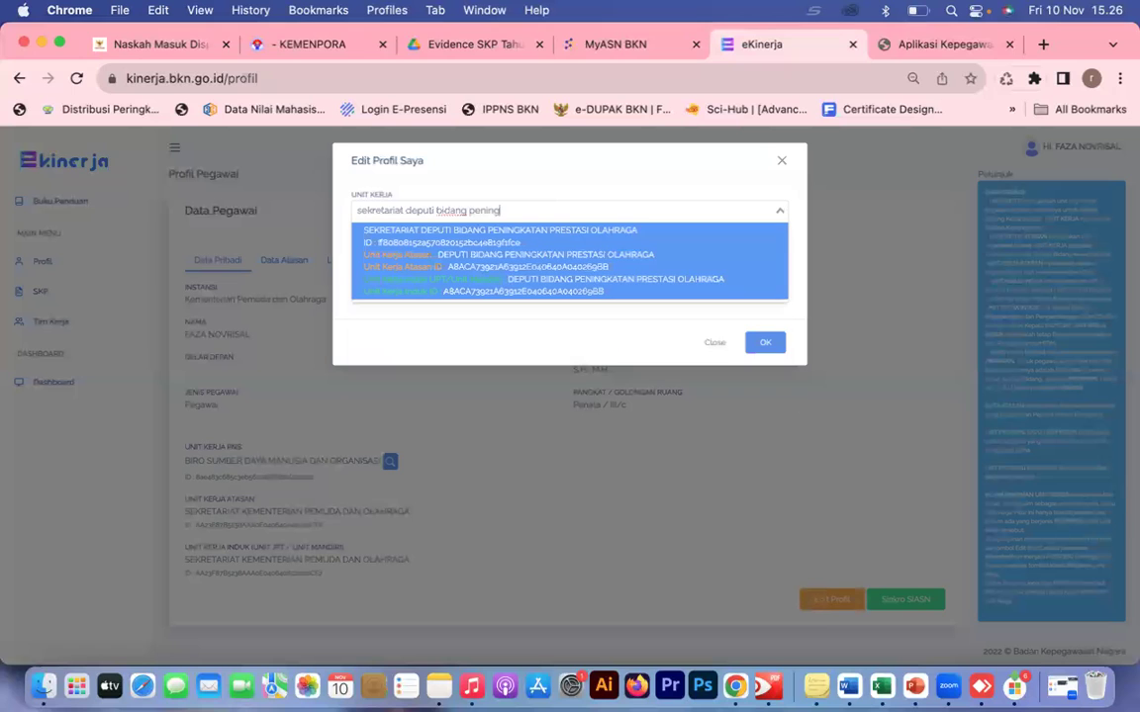
pyautogui.click(627, 270)
pyautogui.click(524, 250)
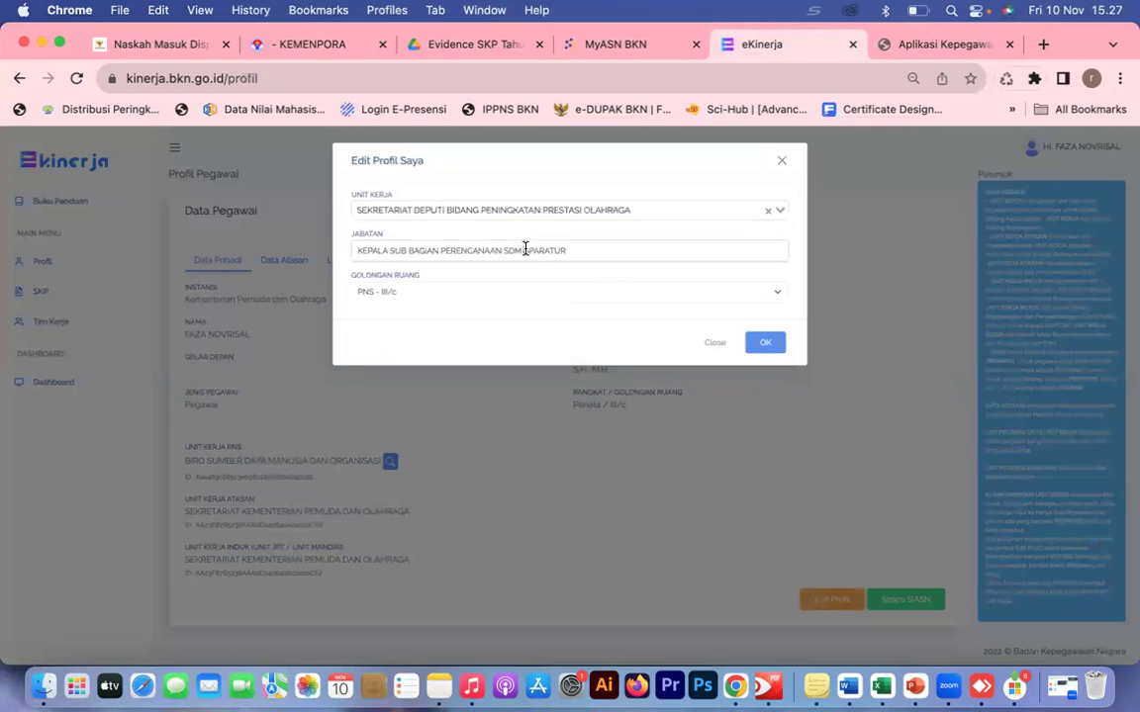
pyautogui.click(515, 287)
pyautogui.click(789, 229)
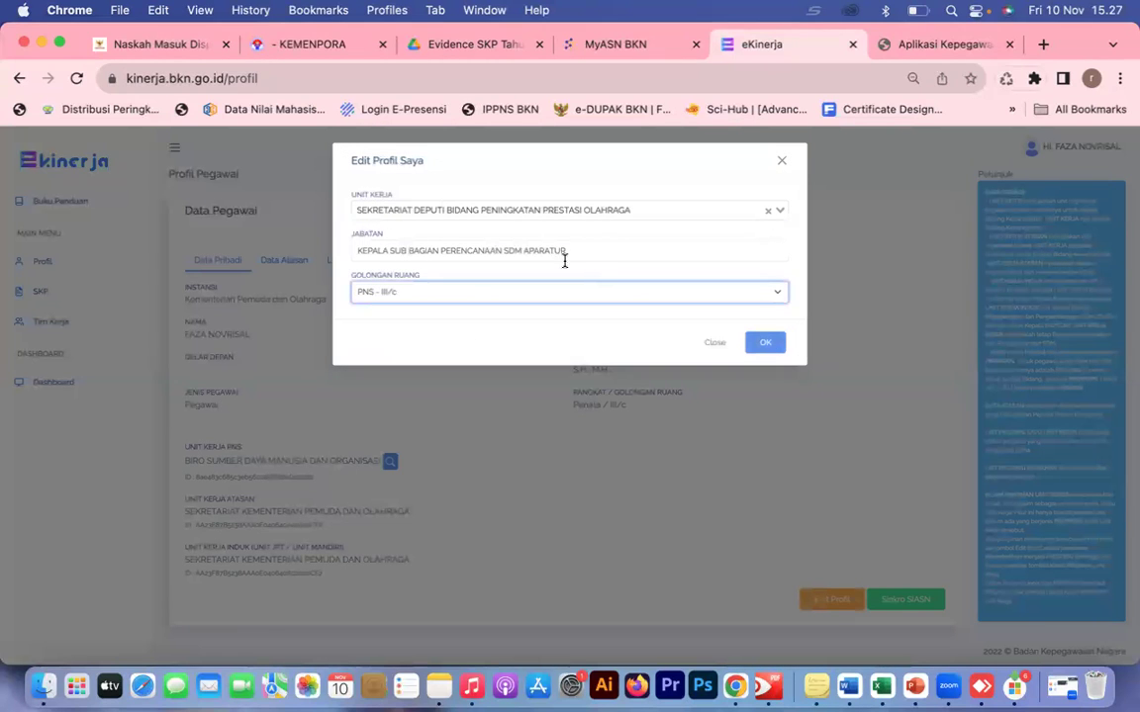
pyautogui.moveTo(583, 249); pyautogui.dragTo(331, 211)
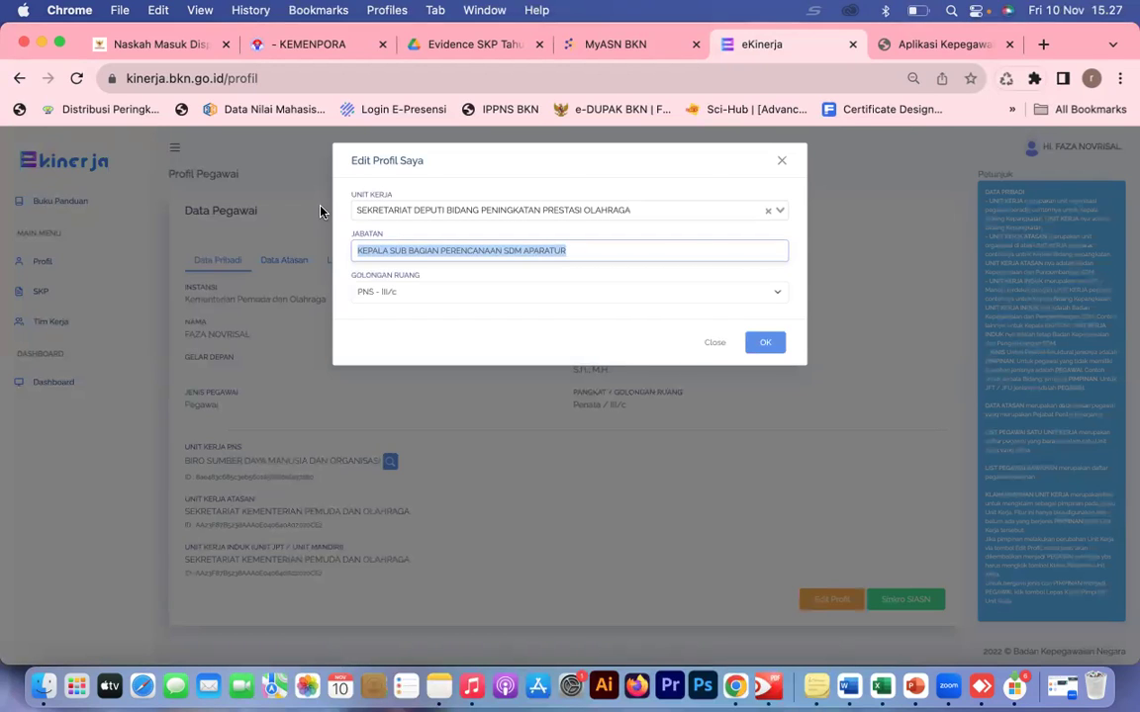
pyautogui.click(601, 258)
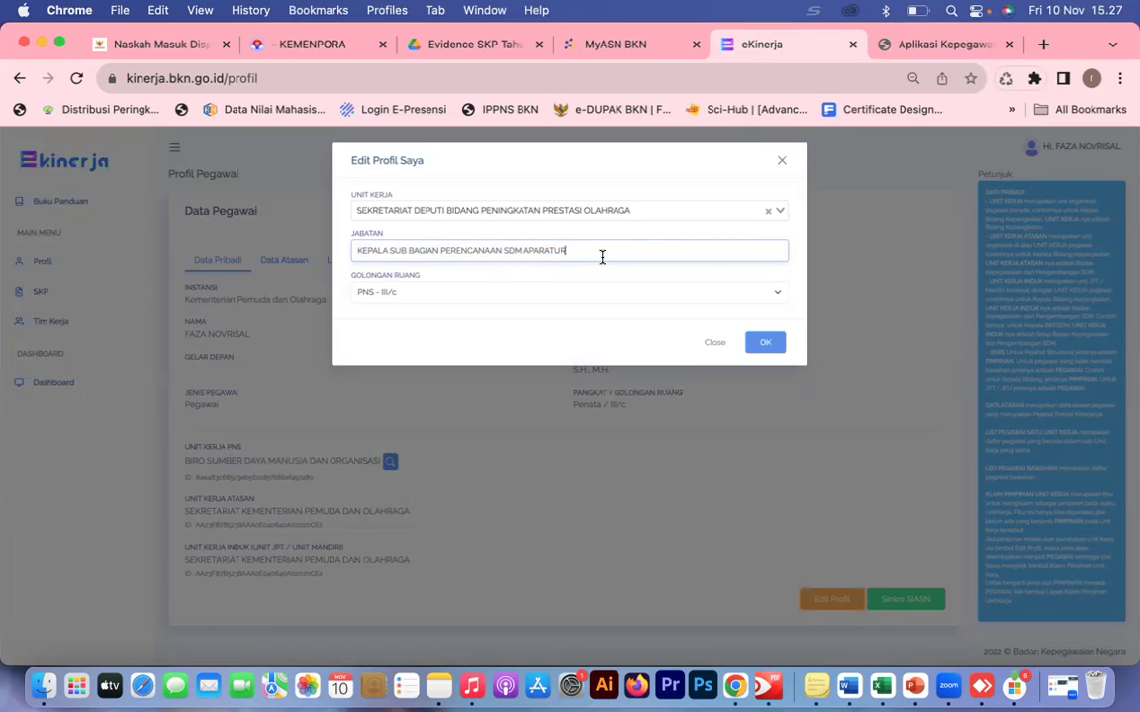
pyautogui.click(771, 348)
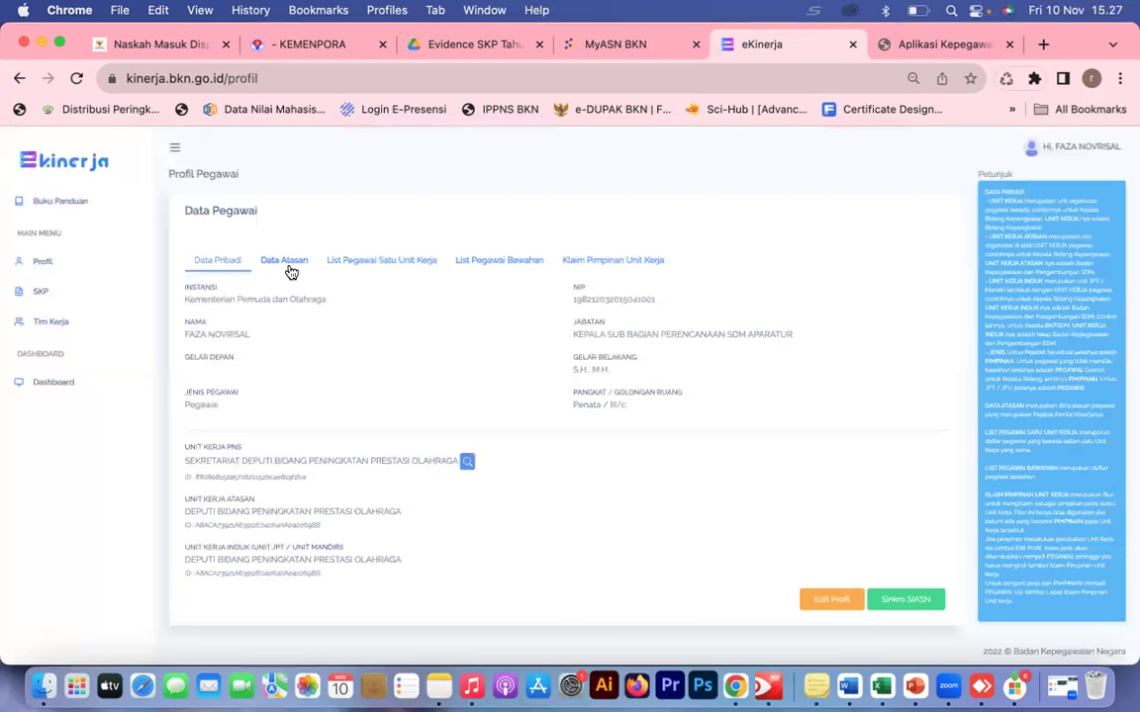
# Check the supervisor's name, Unit Kerja and Jabatan in the profile's Data Atasan.
pyautogui.click(288, 264)
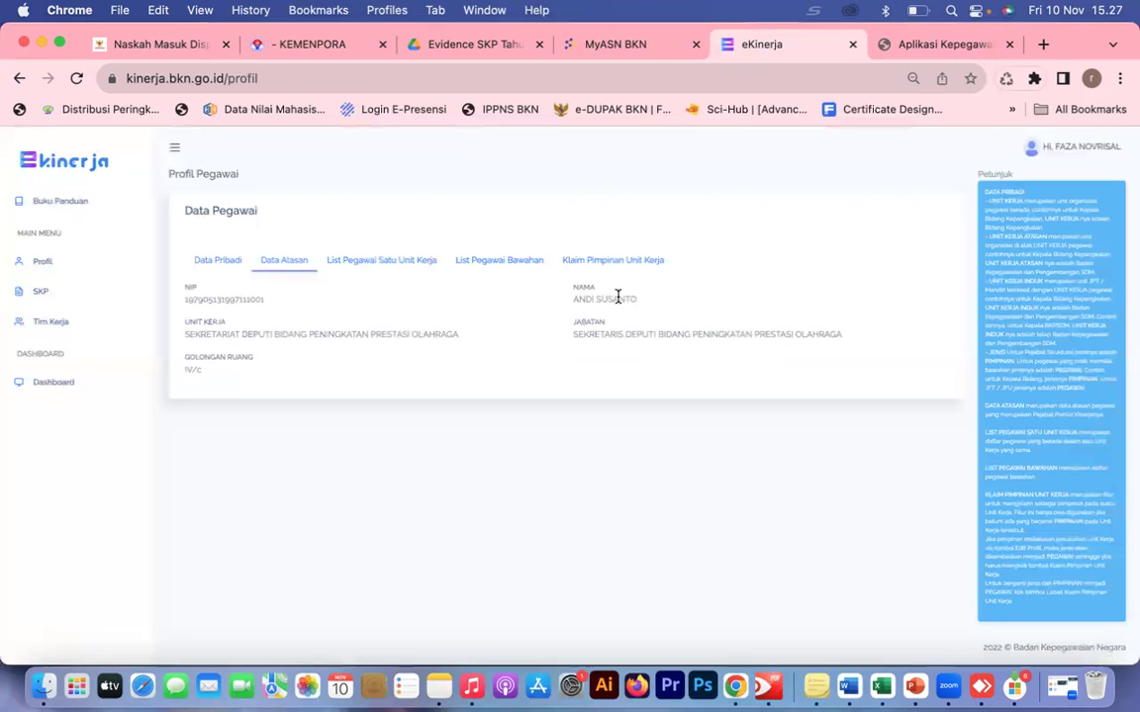
pyautogui.moveTo(569, 305); pyautogui.dragTo(643, 306)
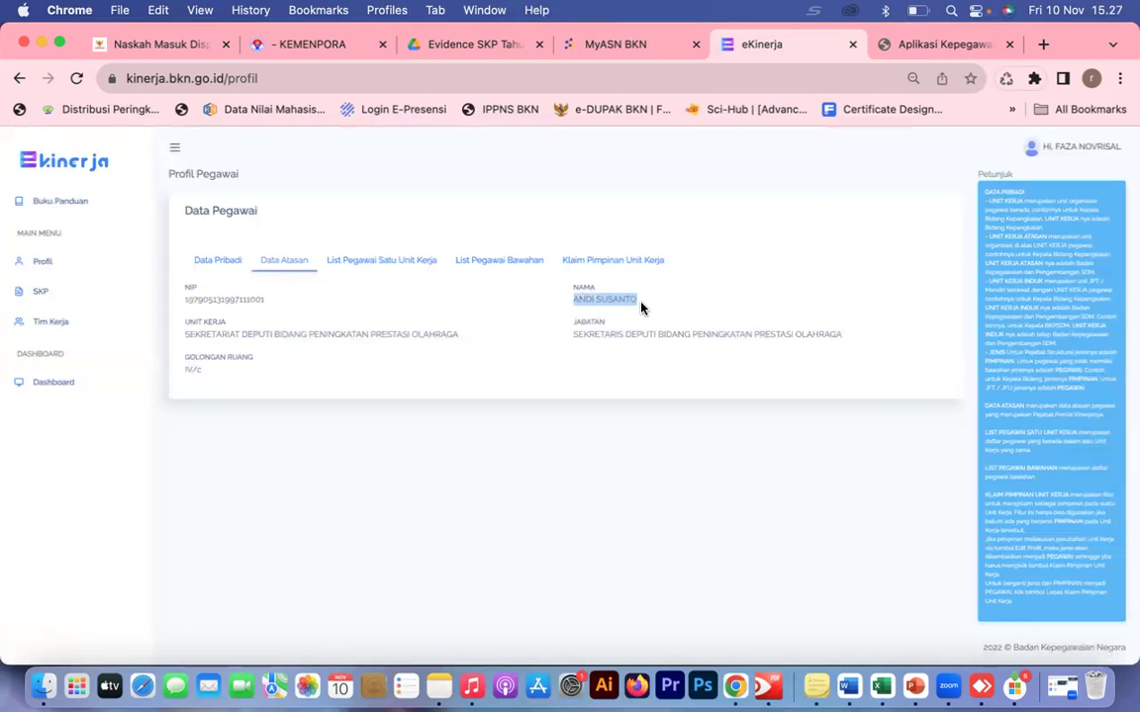
pyautogui.moveTo(187, 333); pyautogui.dragTo(543, 320)
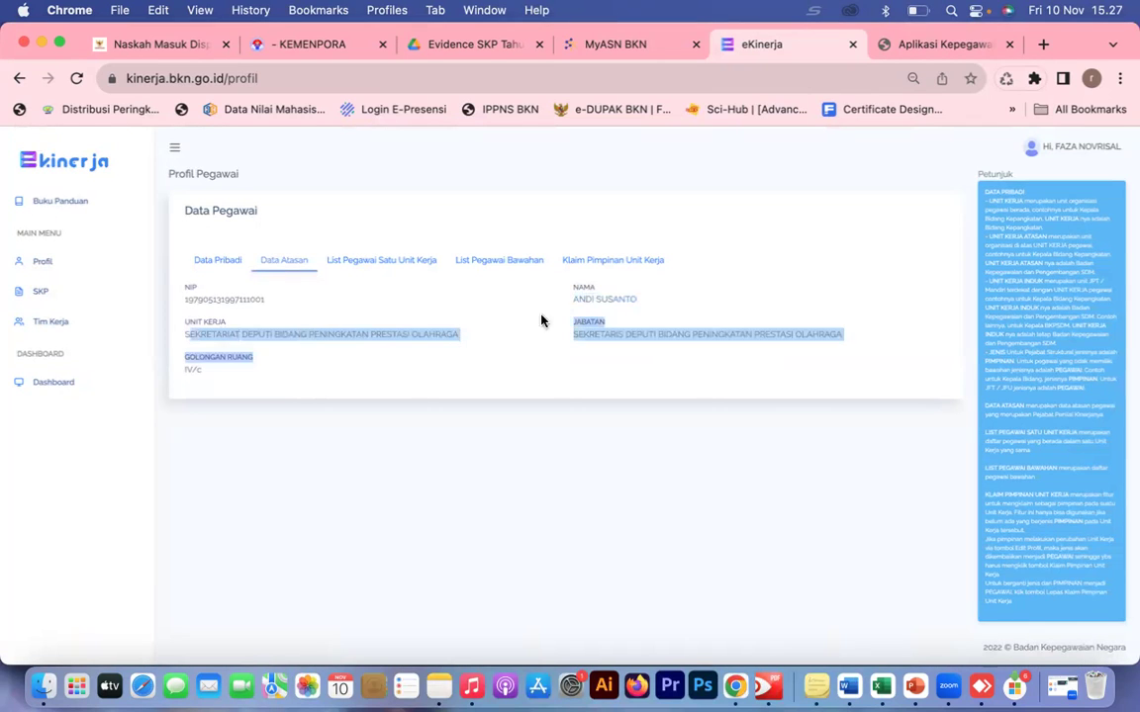
pyautogui.click(564, 309)
pyautogui.moveTo(653, 305); pyautogui.dragTo(552, 303)
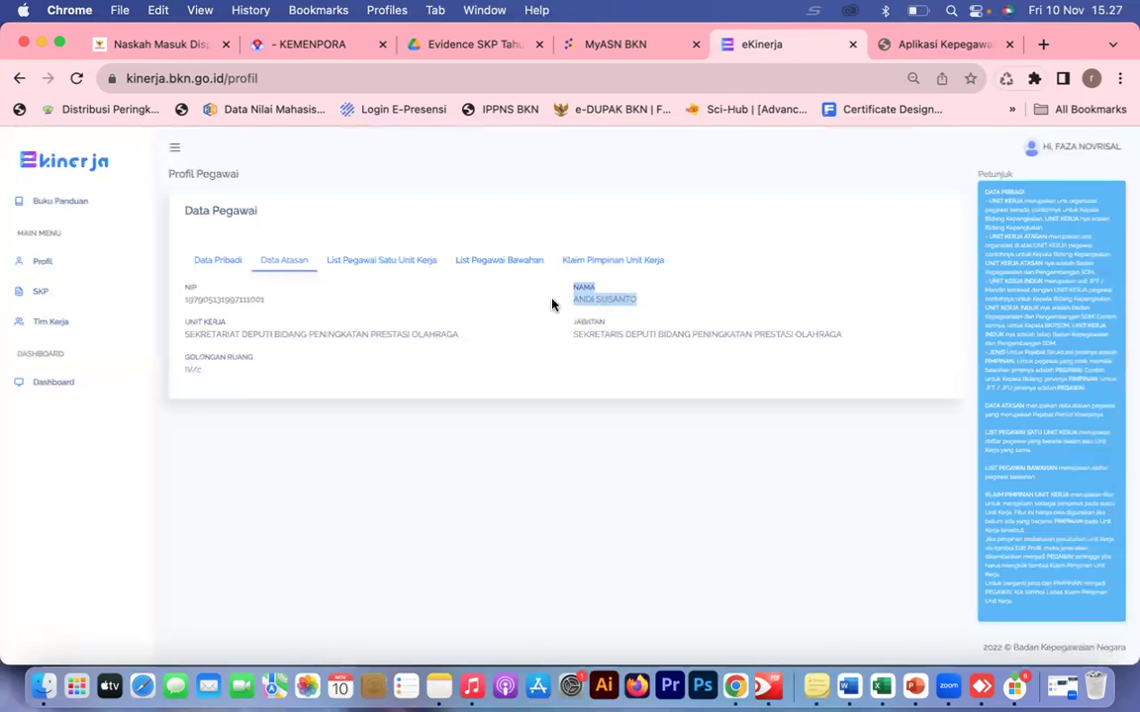
# Return to Daftar SKP, start adding an SKP period, and check the Unit Kerja and Atasan data in the form.
pyautogui.click(62, 288)
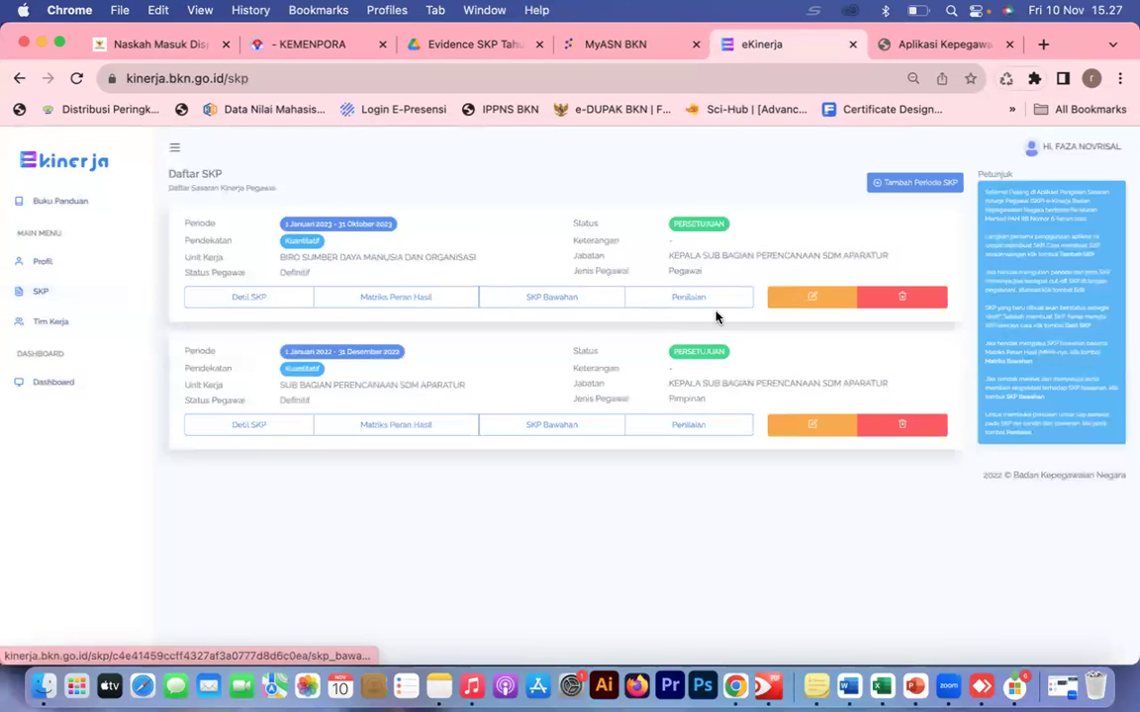
pyautogui.click(897, 187)
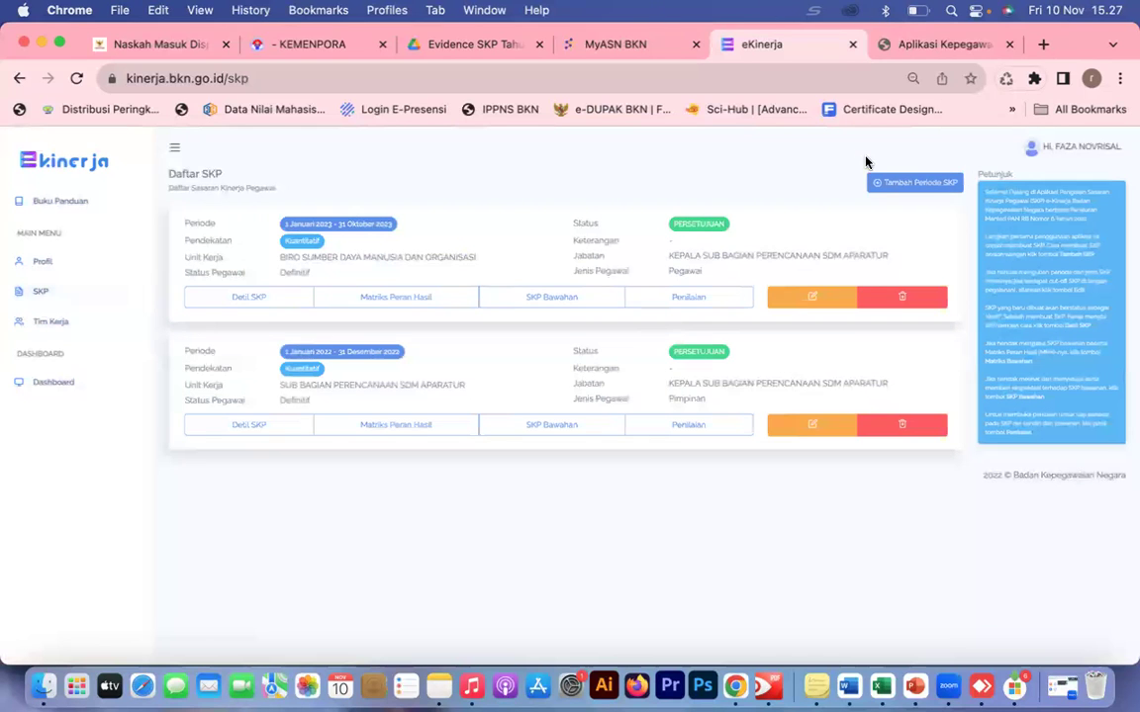
pyautogui.click(885, 182)
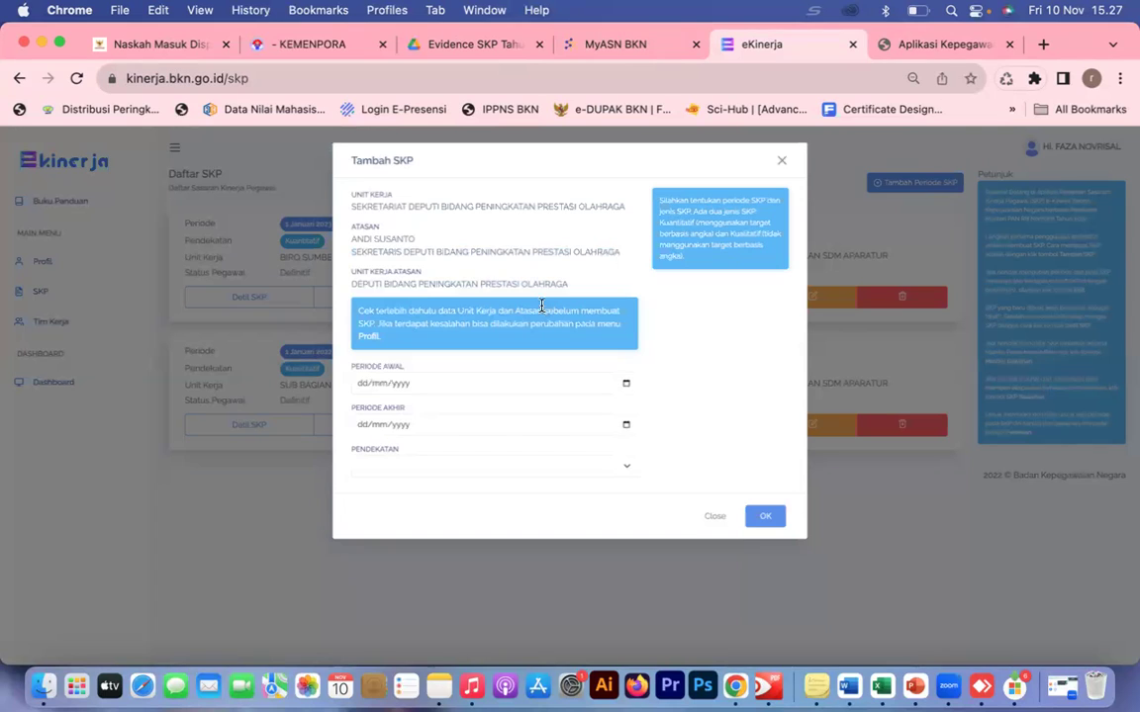
pyautogui.moveTo(352, 205); pyautogui.dragTo(613, 206)
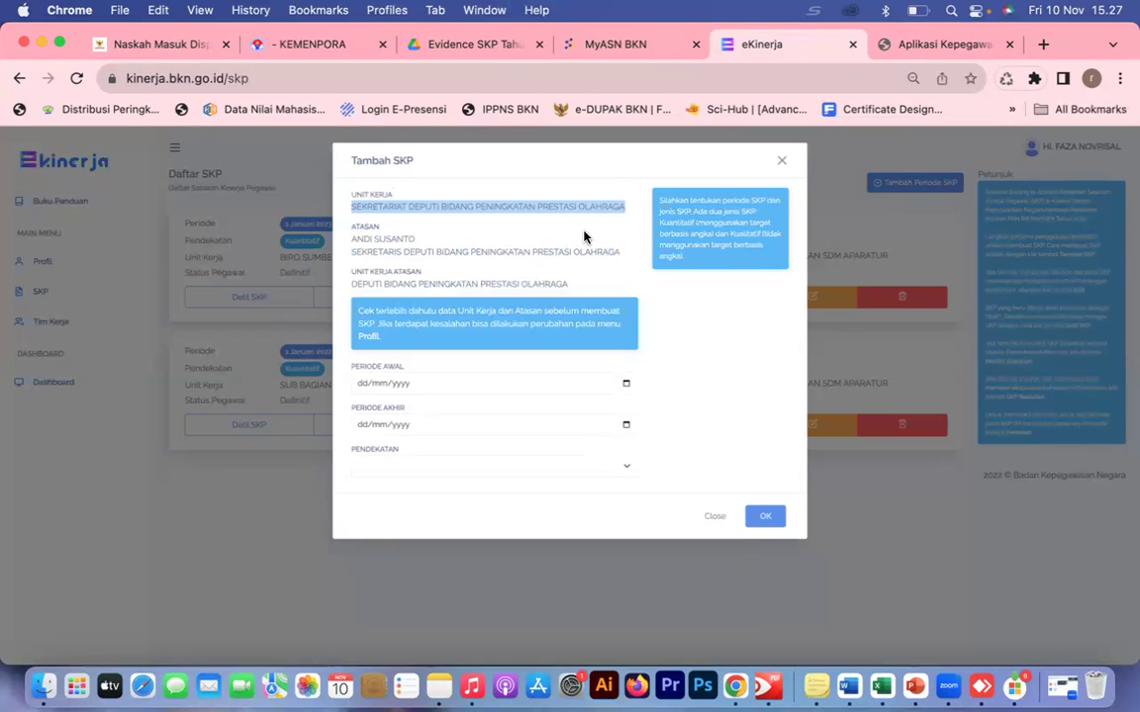
pyautogui.moveTo(351, 252); pyautogui.dragTo(634, 253)
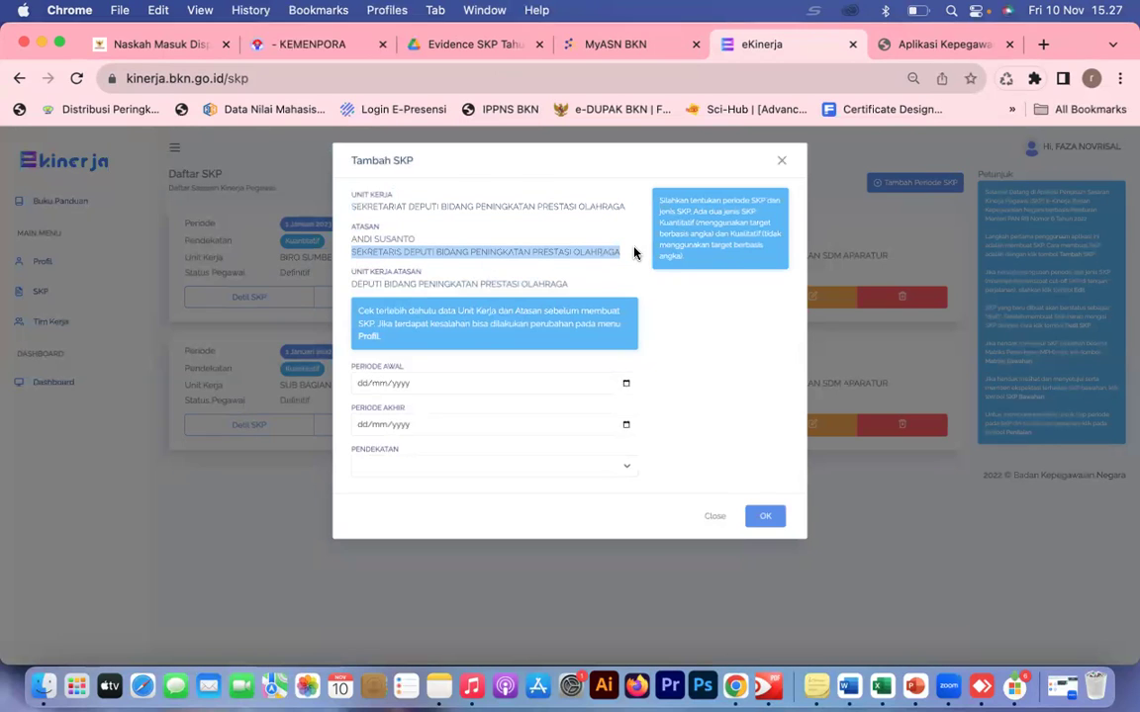
# Set the new SKP's Periode Awal to 01/11/2023, Periode Akhir to 31/12/2023 and Pendekatan to Kuantitatif.
pyautogui.click(625, 386)
pyautogui.click(625, 386)
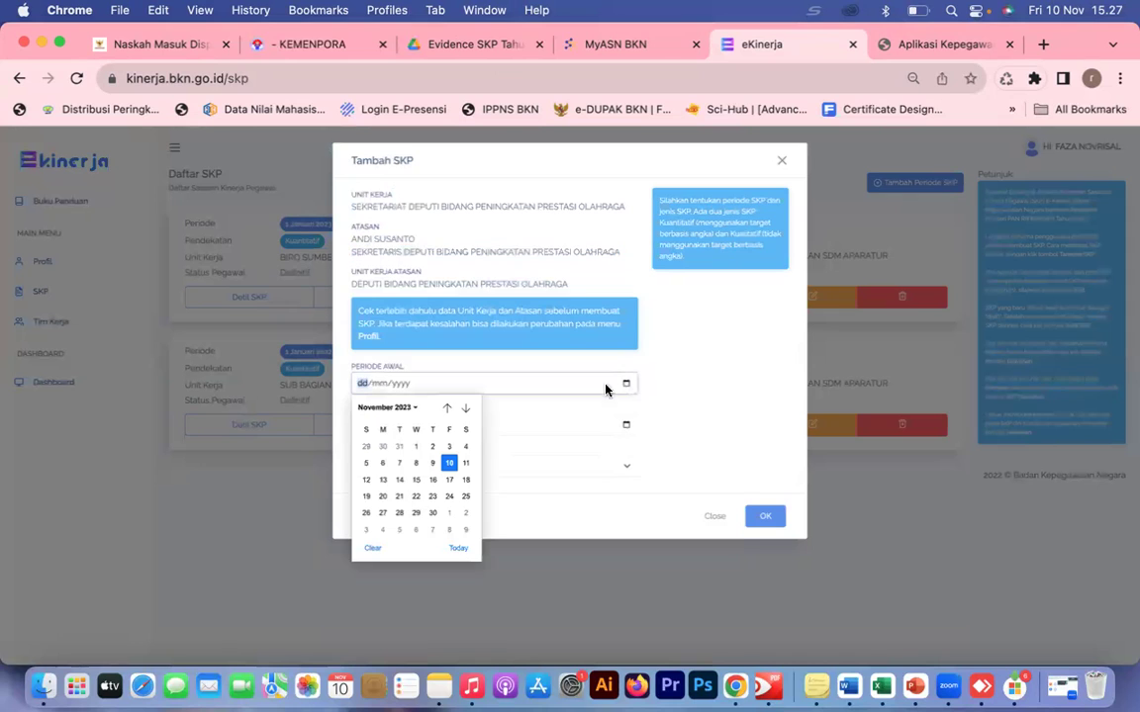
pyautogui.click(416, 448)
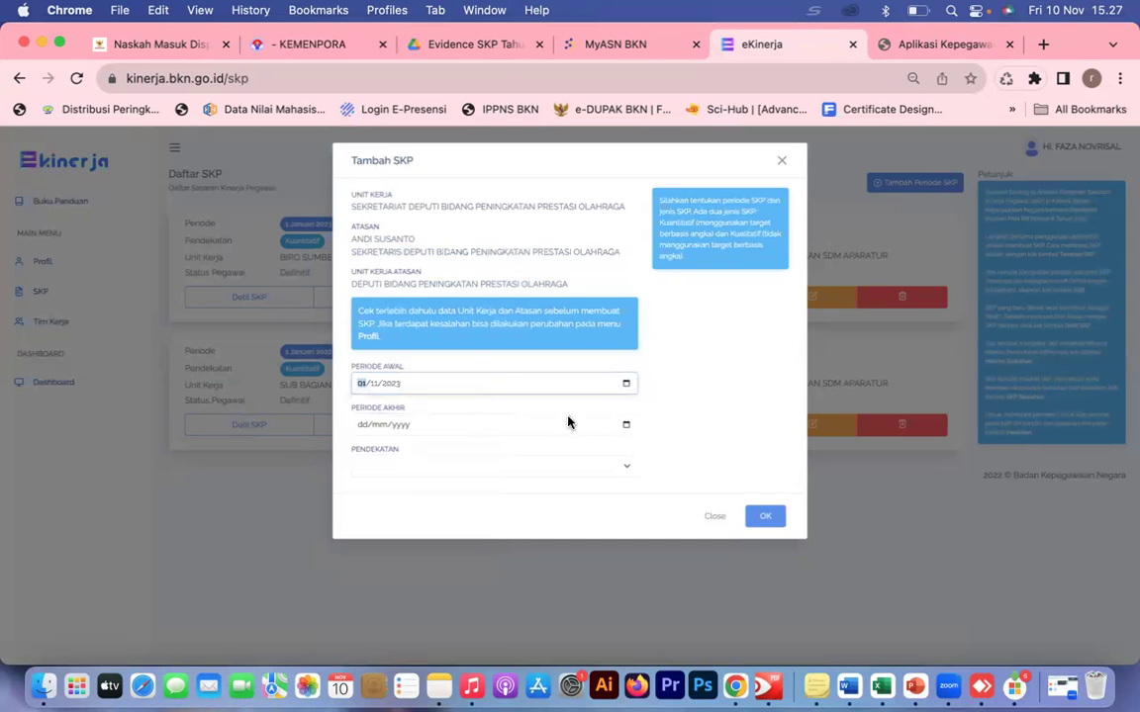
pyautogui.click(625, 427)
pyautogui.click(465, 449)
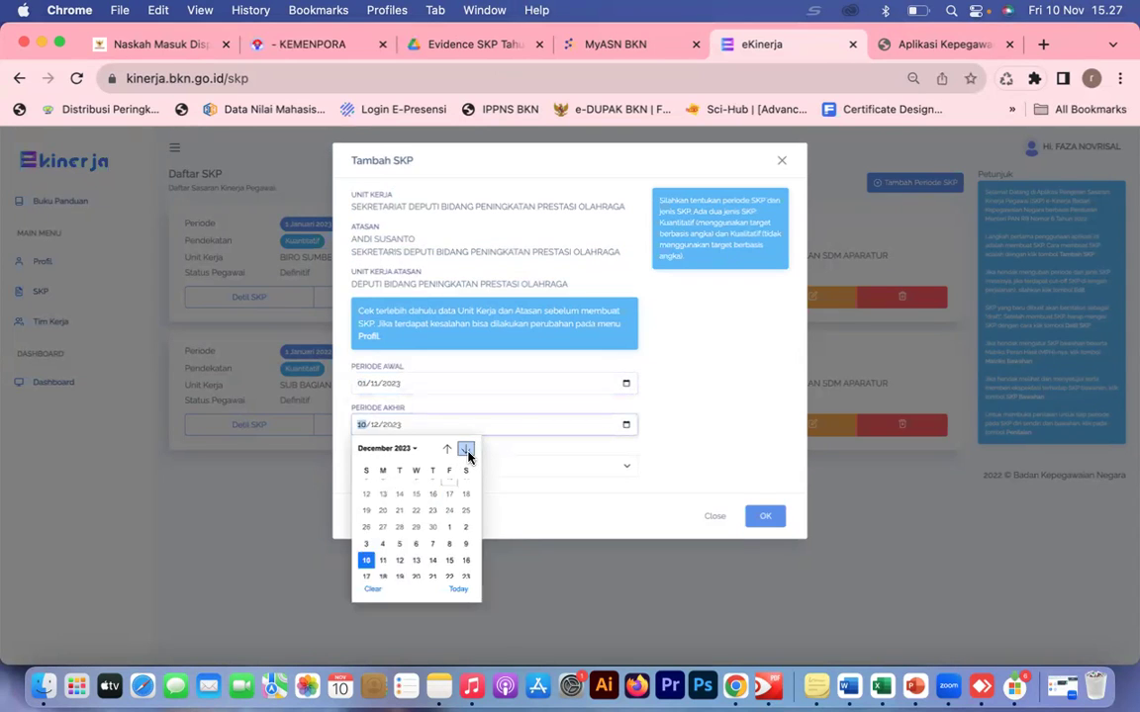
pyautogui.click(365, 572)
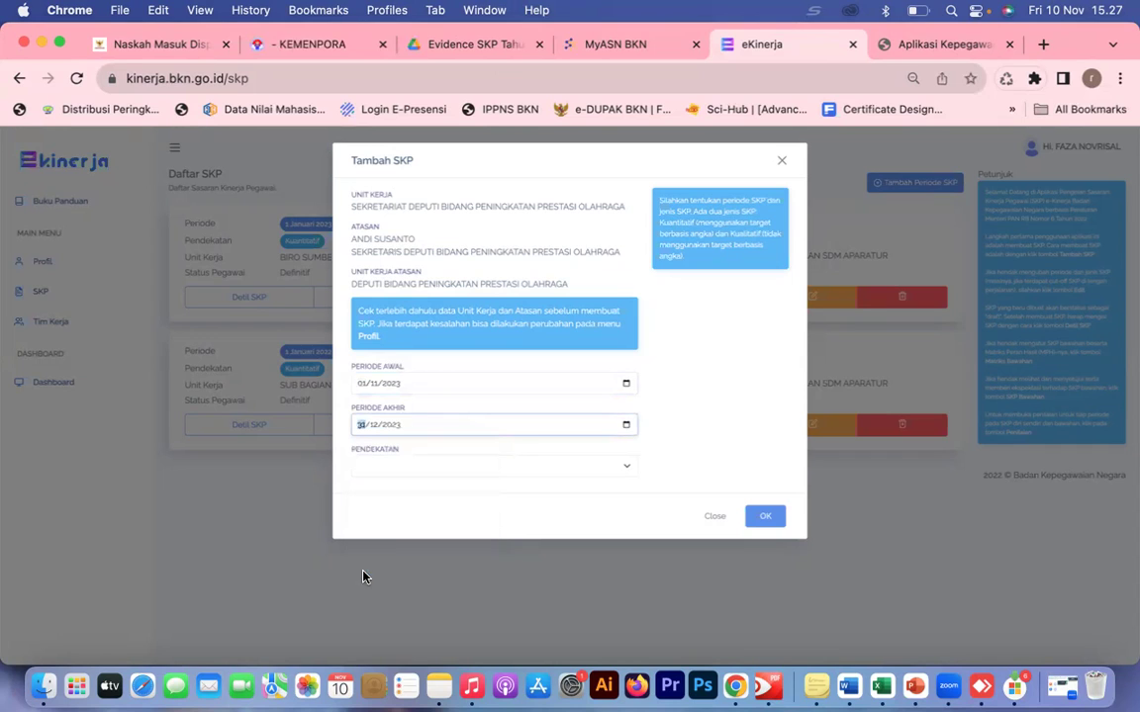
pyautogui.click(433, 467)
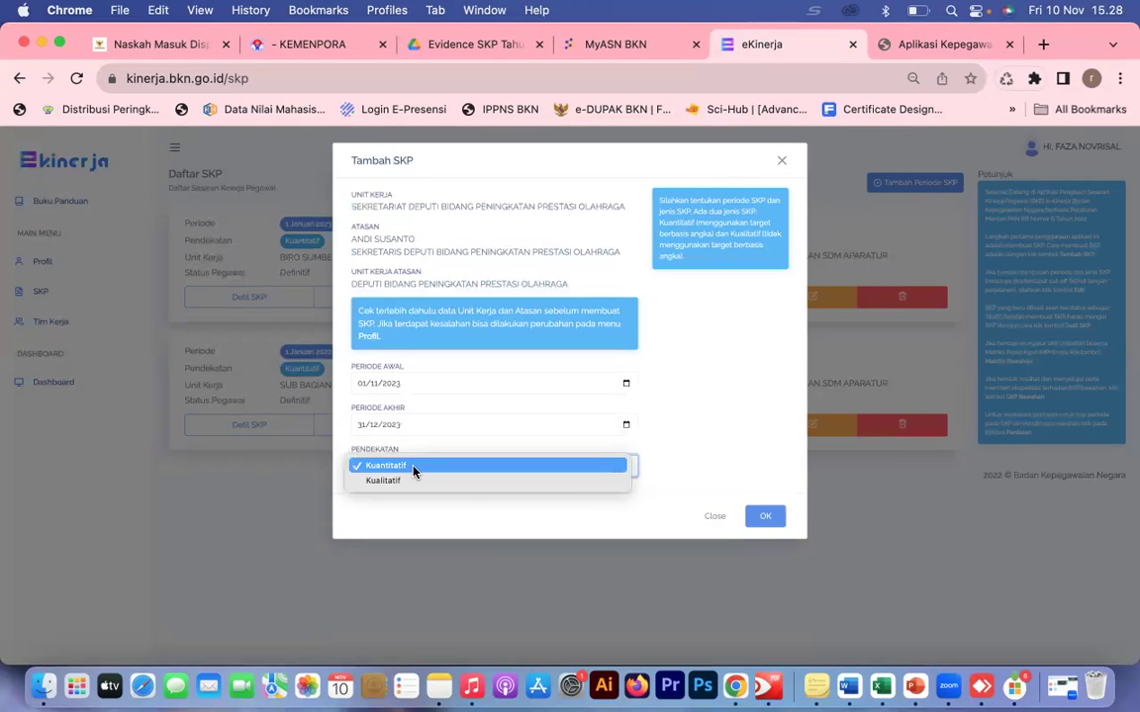
pyautogui.click(415, 469)
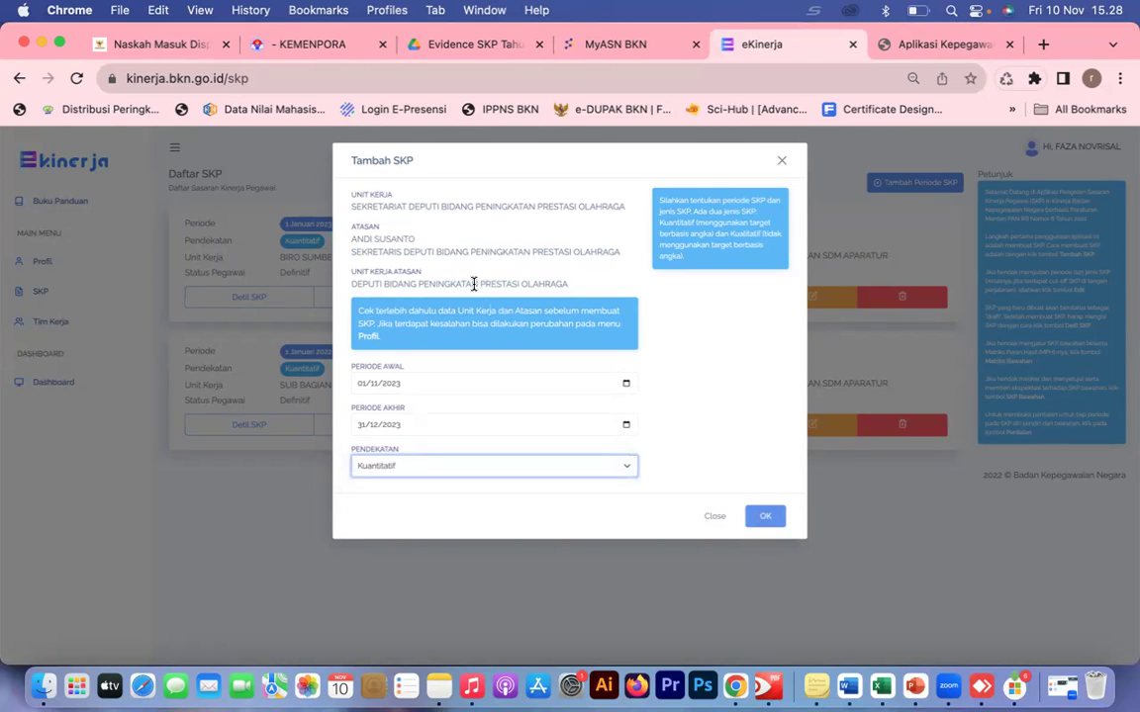
# Recheck the new SKP's entries and save it, comparing its Unit Kerja in Daftar SKP with that of the 1 Januari - 31 Oktober 2023 SKP.
pyautogui.moveTo(350, 206); pyautogui.dragTo(629, 215)
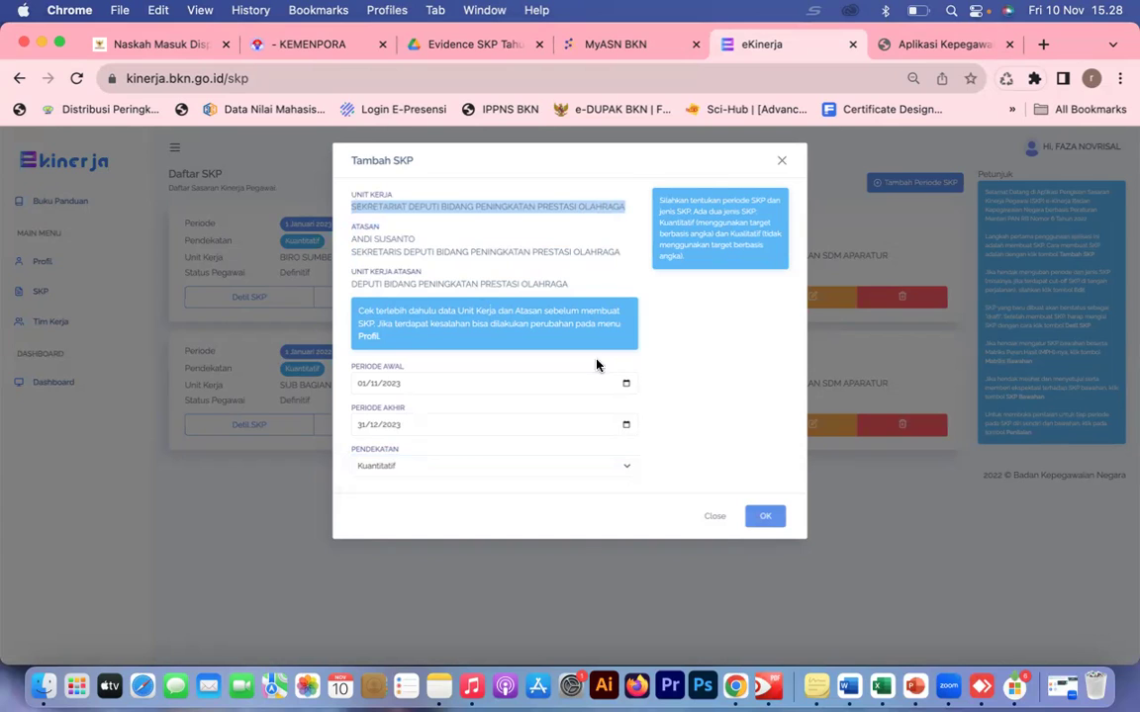
pyautogui.click(626, 384)
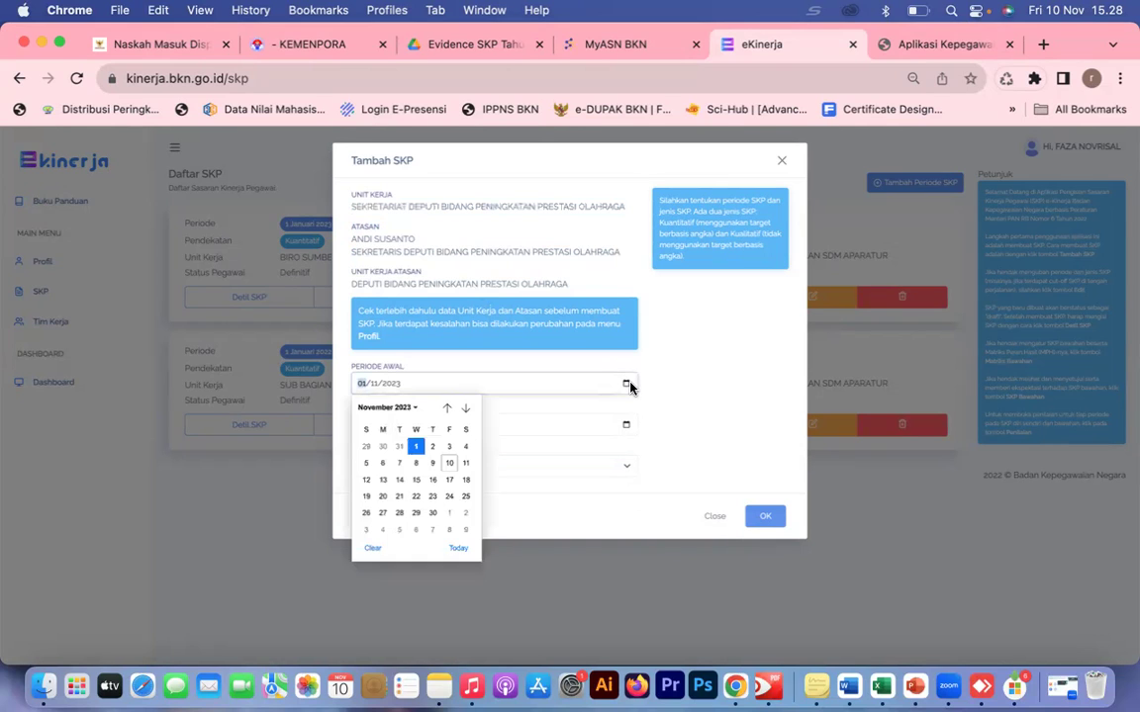
pyautogui.click(662, 386)
pyautogui.click(626, 425)
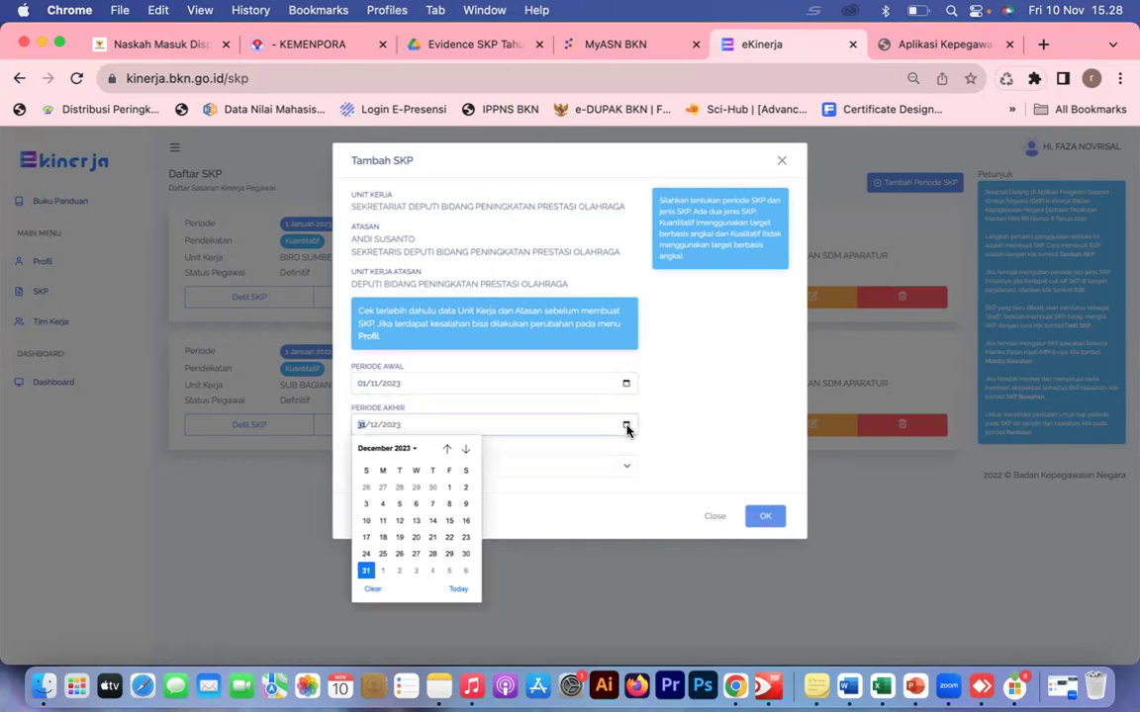
pyautogui.click(618, 425)
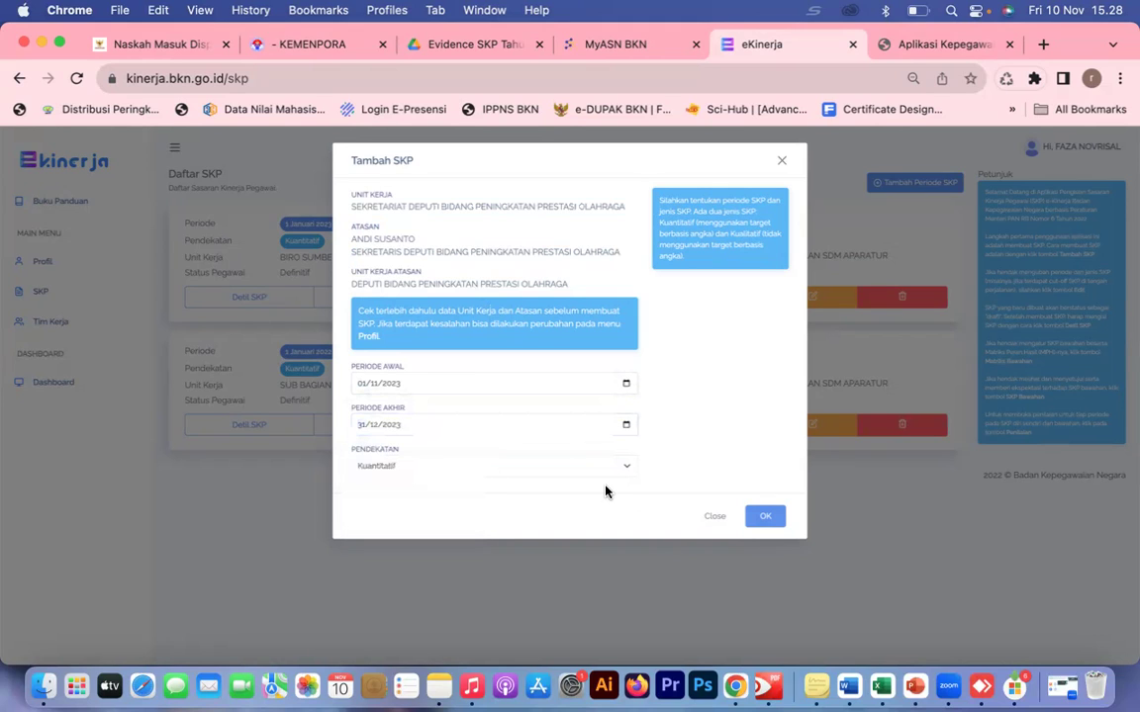
pyautogui.click(627, 466)
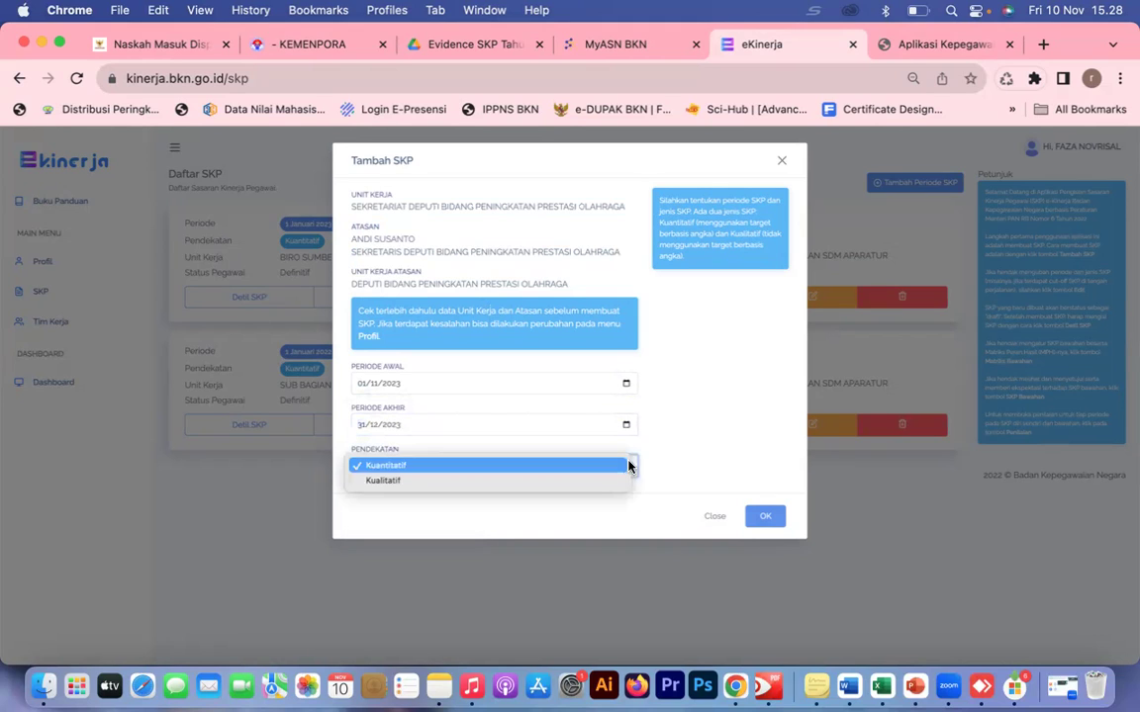
pyautogui.click(628, 466)
pyautogui.click(761, 526)
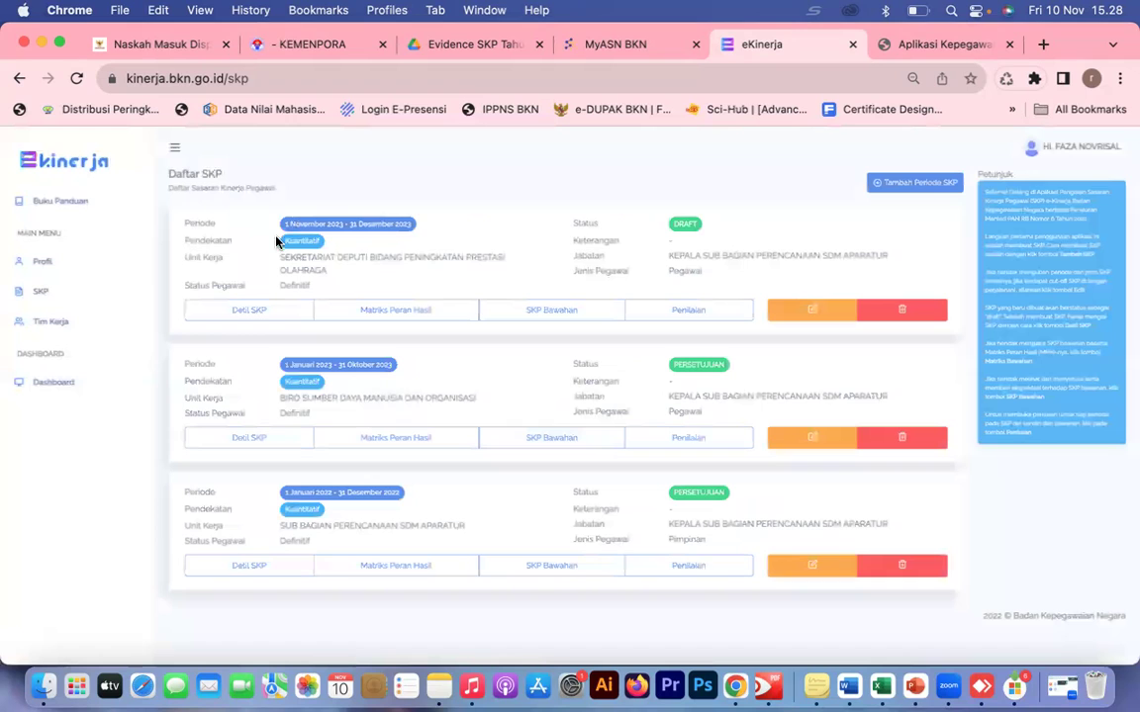
pyautogui.moveTo(286, 367); pyautogui.dragTo(484, 404)
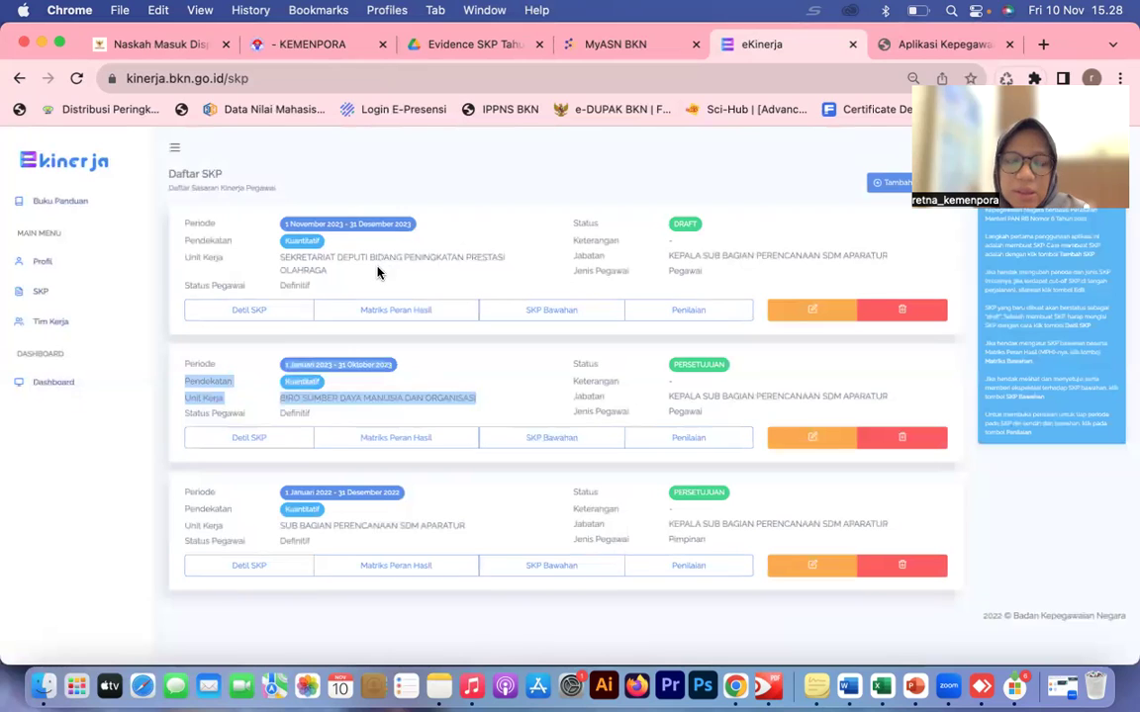
pyautogui.moveTo(291, 267); pyautogui.dragTo(423, 269)
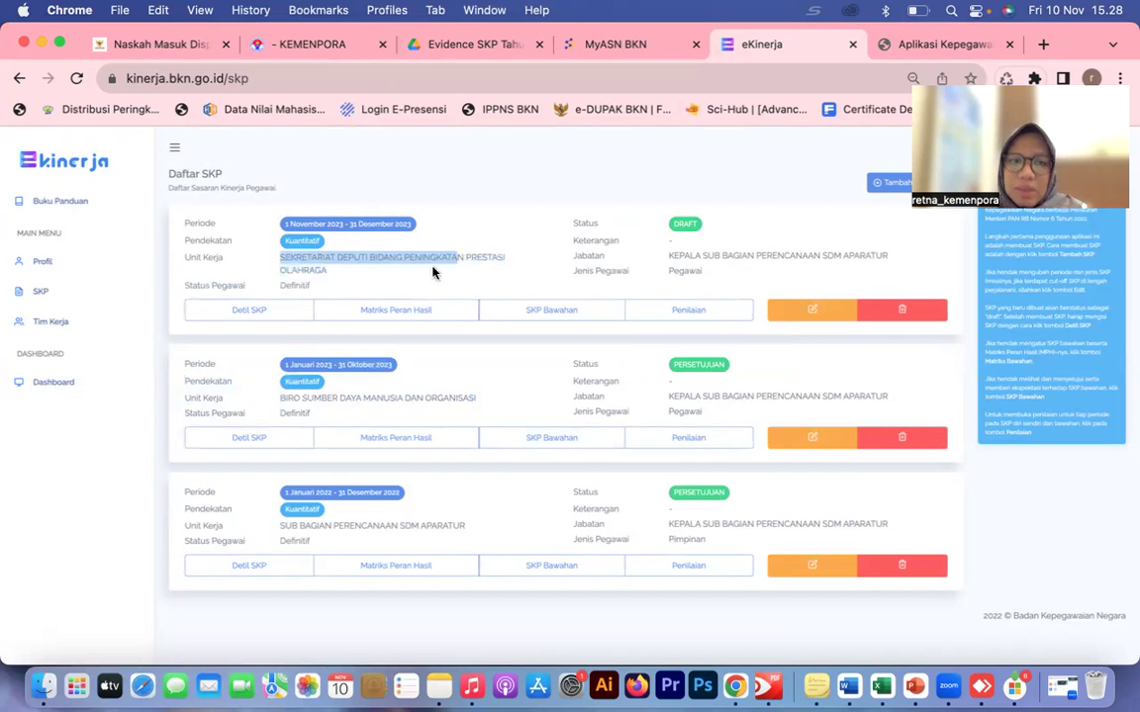
# Open the details of the 1 November - 31 Desember 2023 SKP and look through its Hasil Kerja and Perilaku Kerja sections.
pyautogui.click(329, 262)
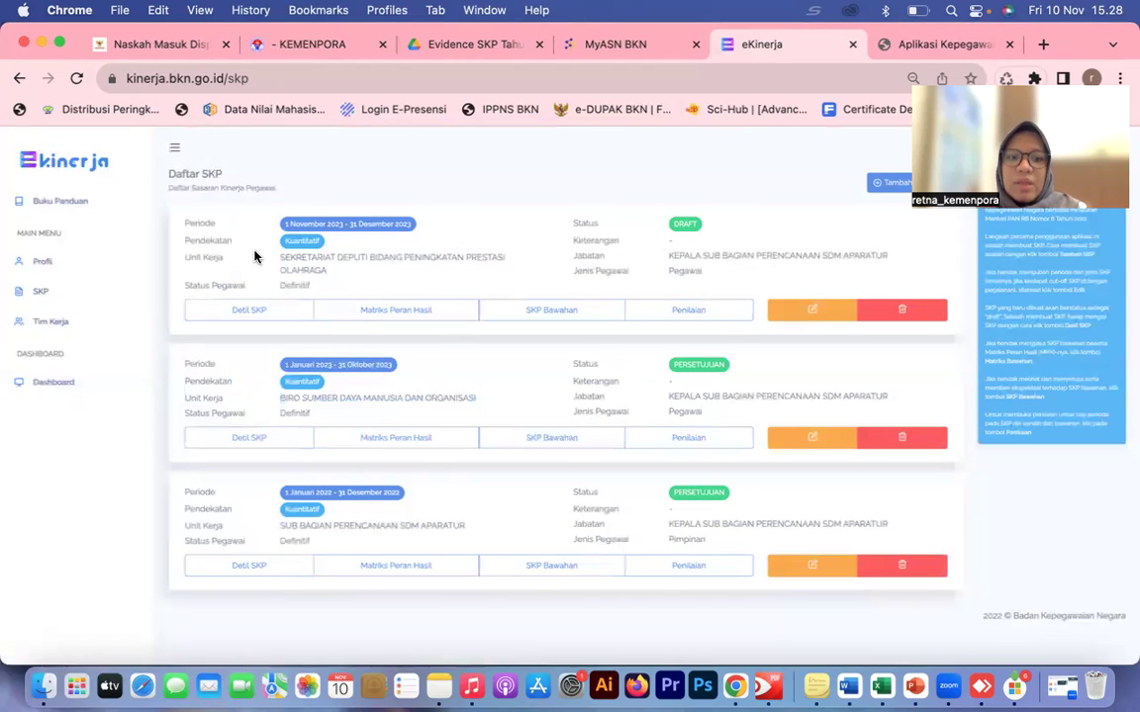
pyautogui.click(250, 314)
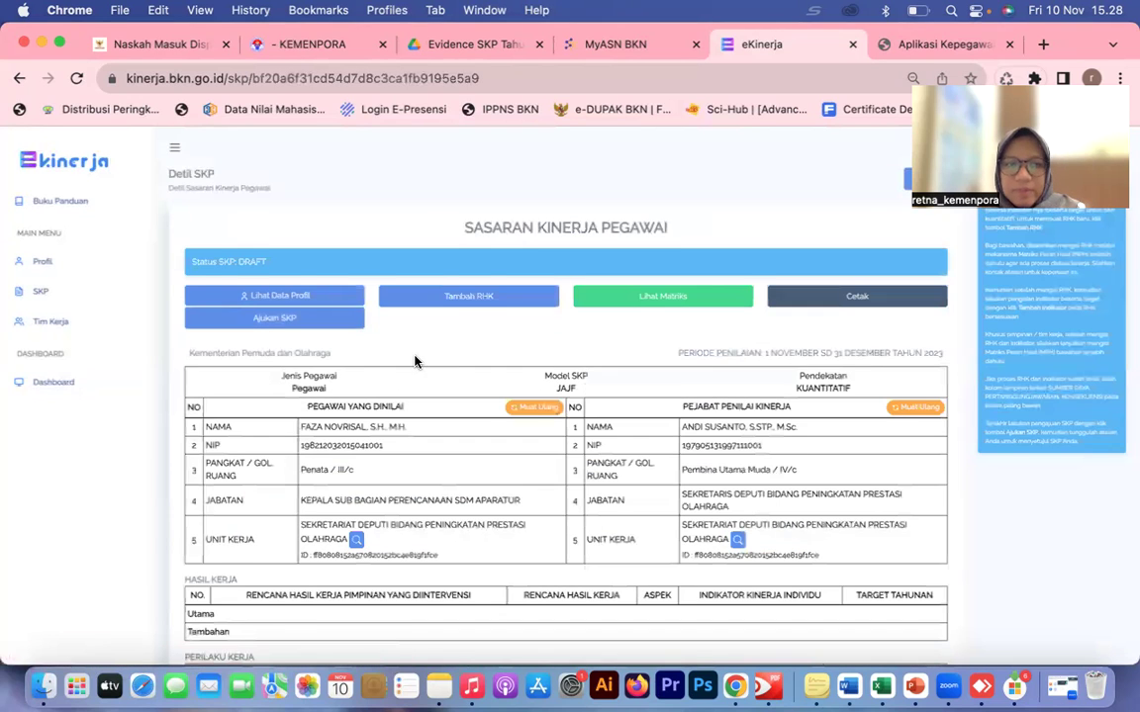
pyautogui.scroll(-1, 419, 361)
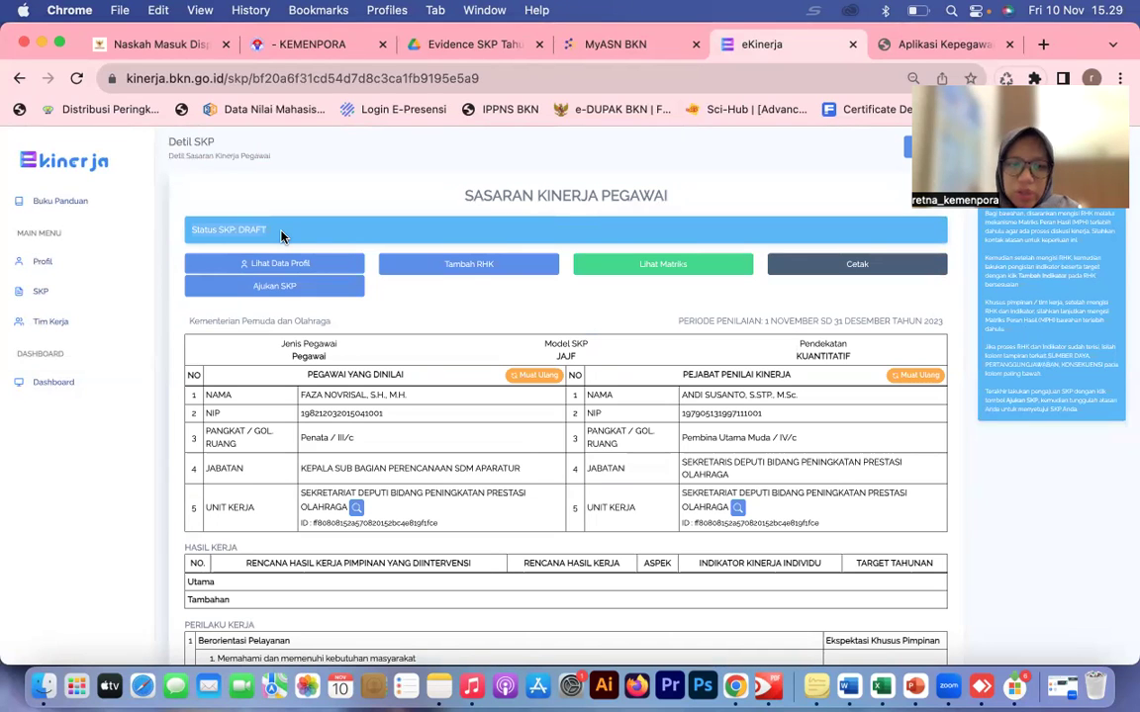
pyautogui.scroll(-3, 572, 435)
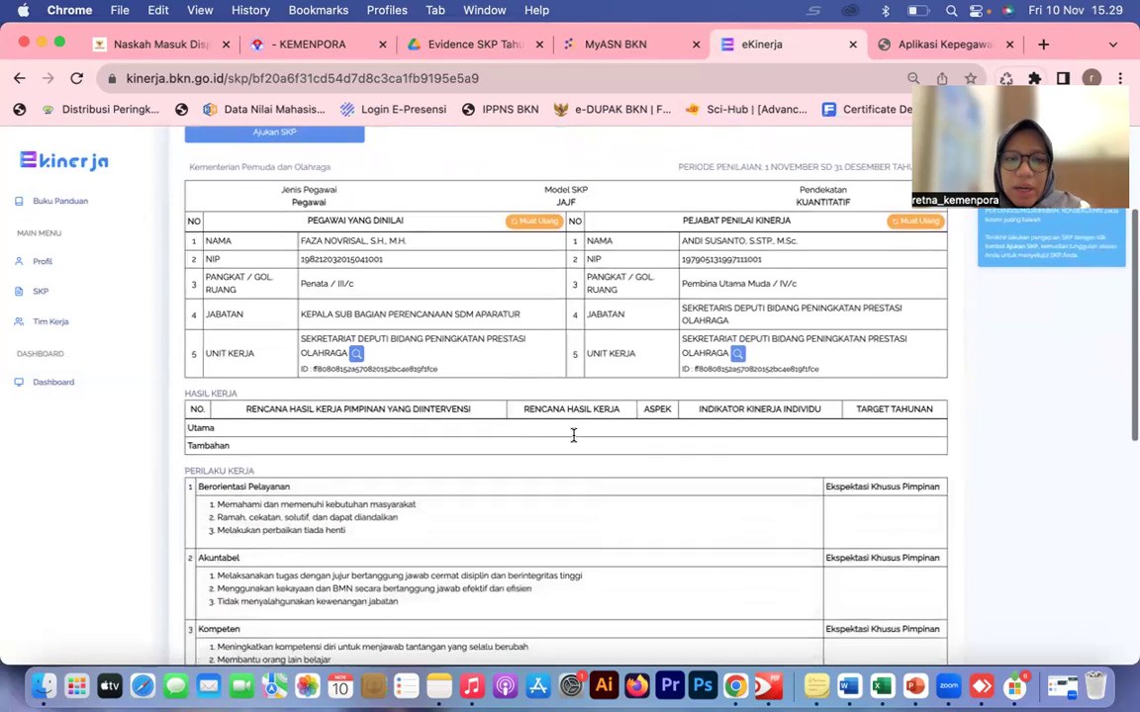
pyautogui.scroll(2, 573, 435)
pyautogui.tripleClick(464, 502)
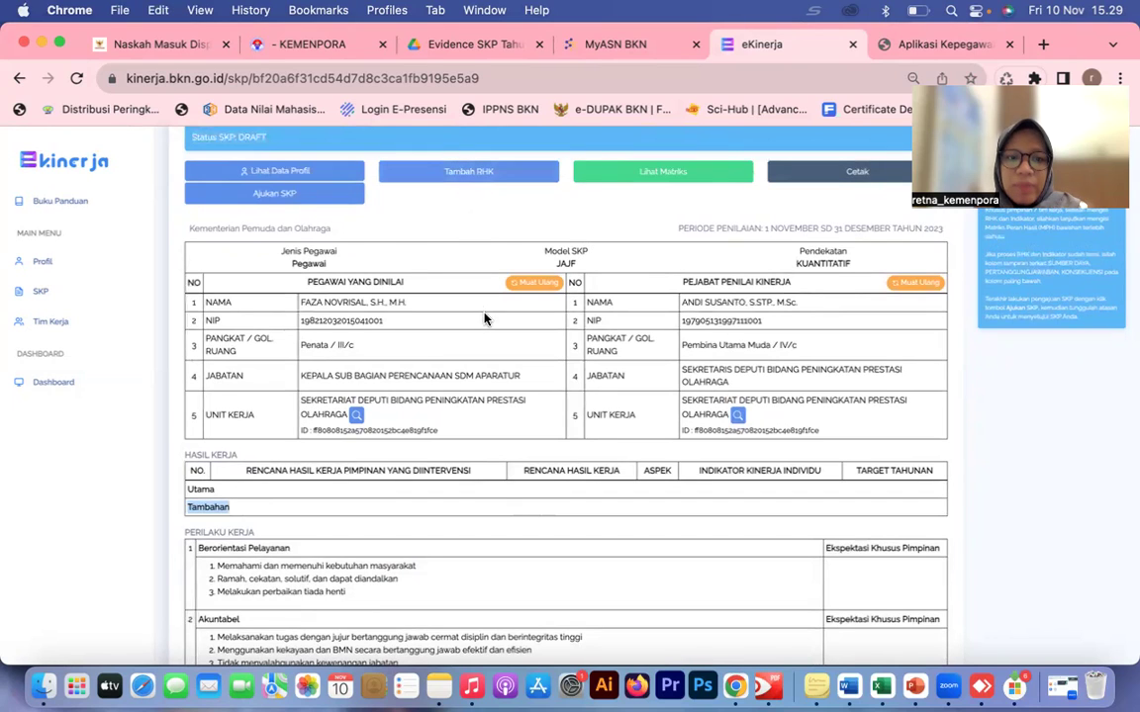
# Check the employee's identity data and Unit Kerja, and the appraising official's name, in the SKP details.
pyautogui.click(310, 302)
pyautogui.moveTo(308, 282); pyautogui.dragTo(435, 356)
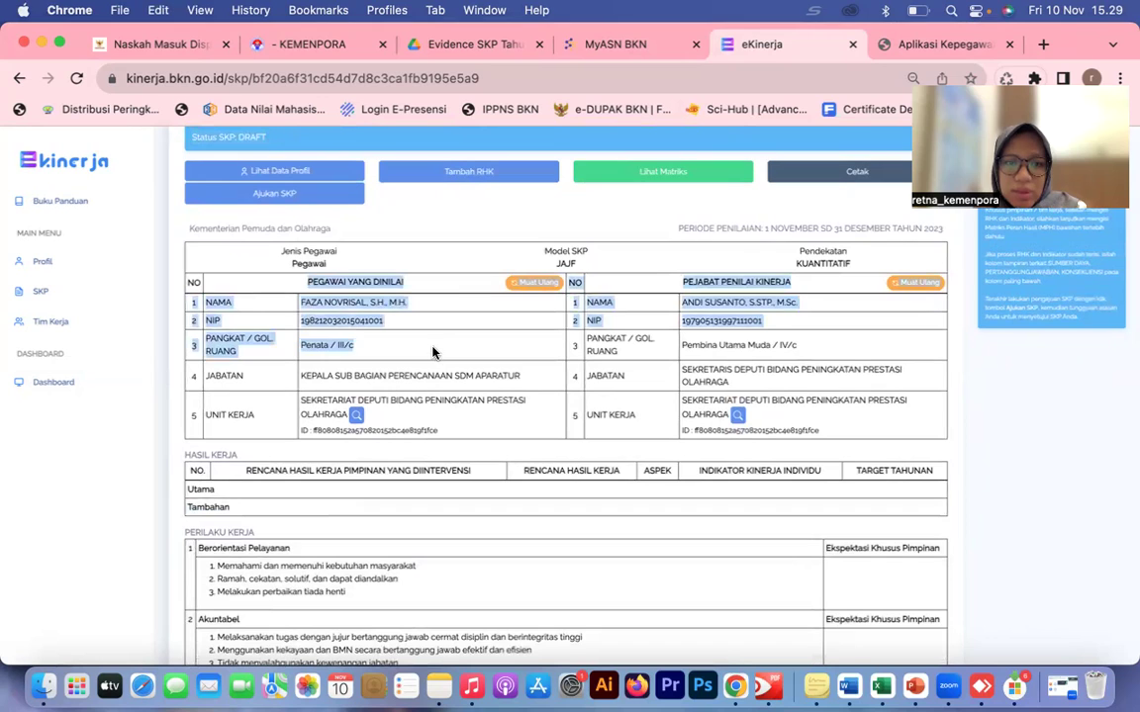
pyautogui.click(392, 380)
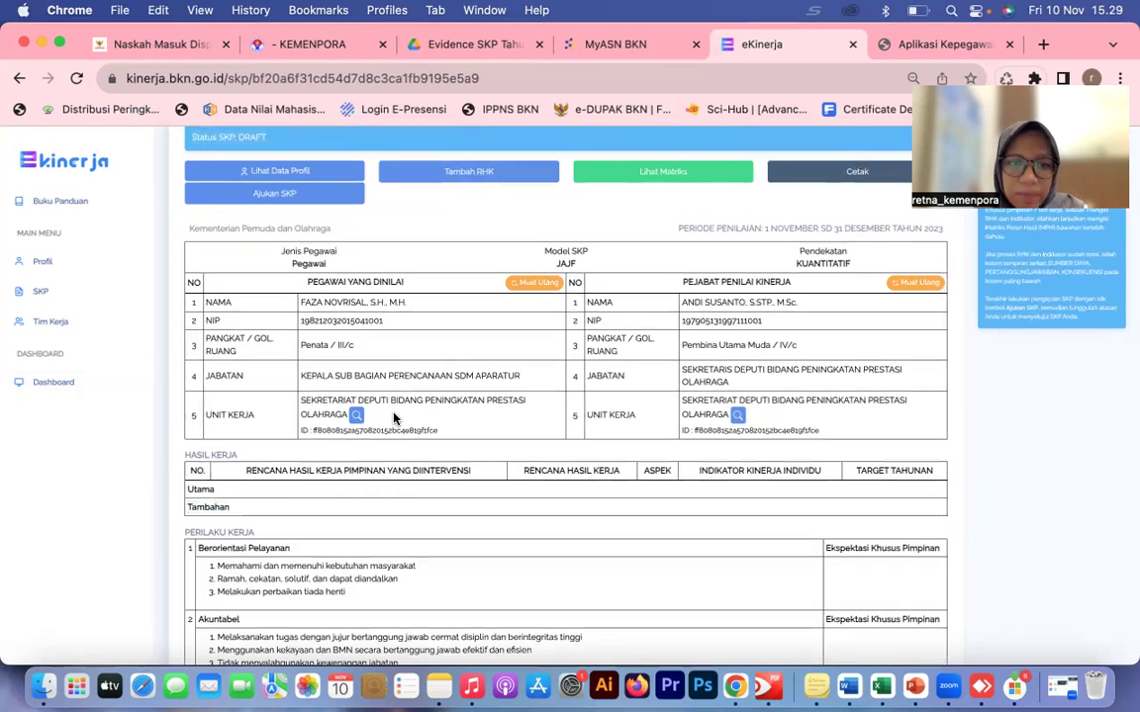
pyautogui.moveTo(393, 419); pyautogui.dragTo(301, 398)
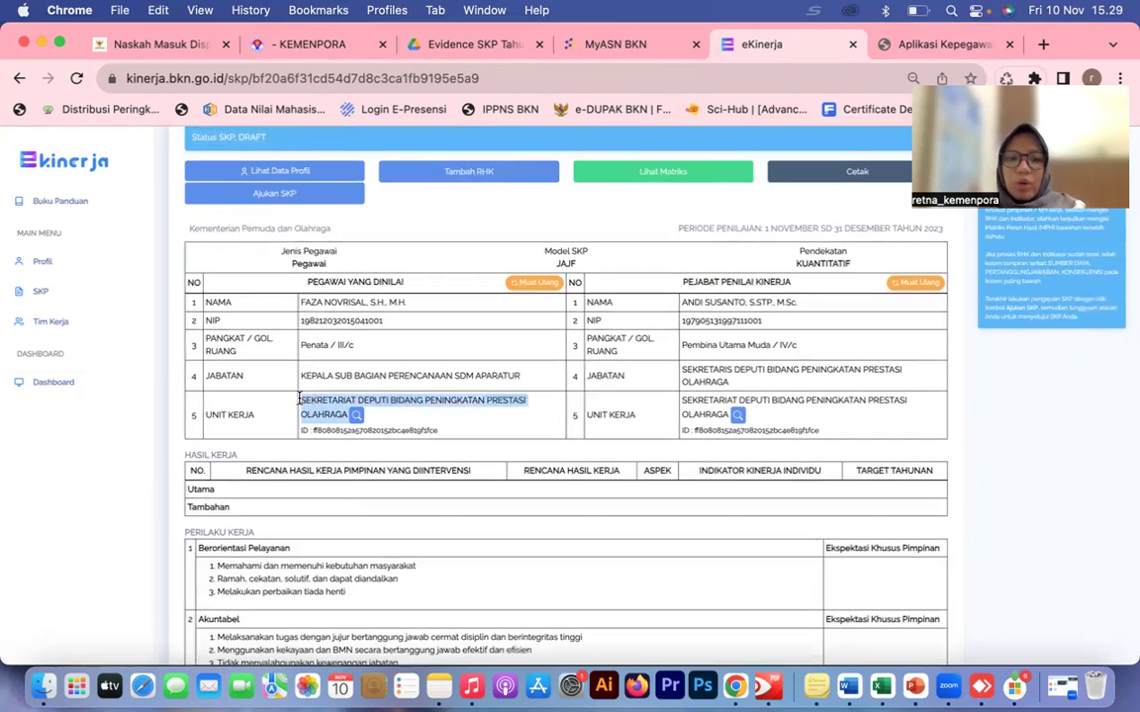
pyautogui.click(713, 303)
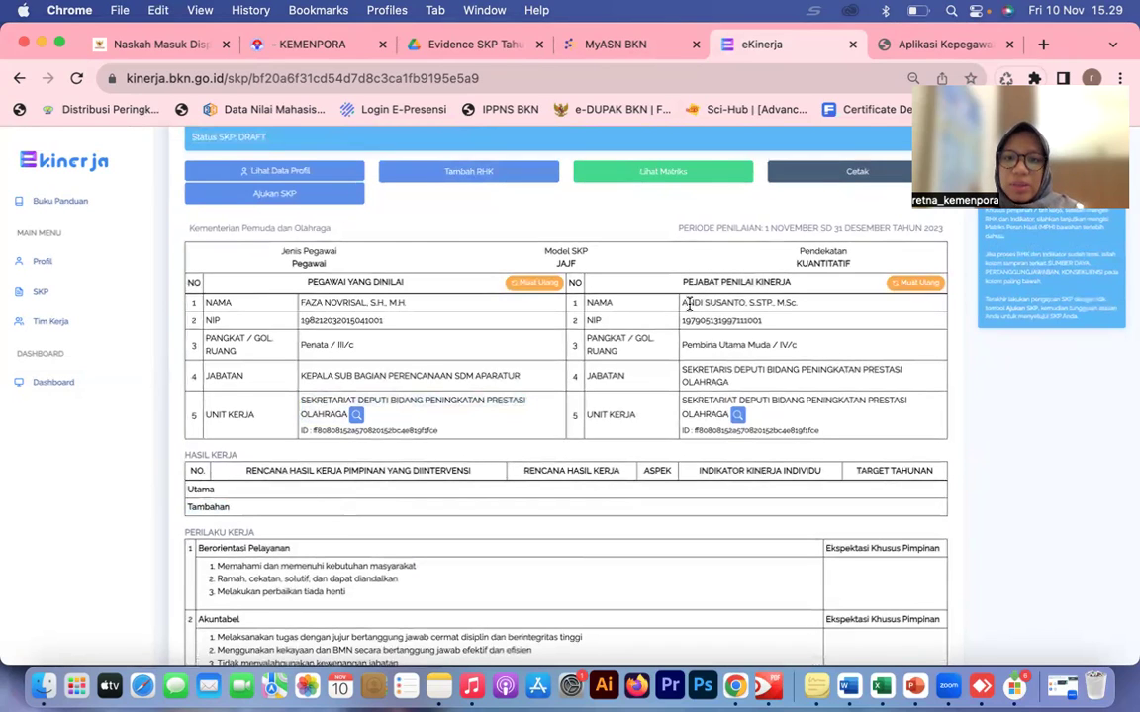
pyautogui.moveTo(689, 305); pyautogui.dragTo(767, 305)
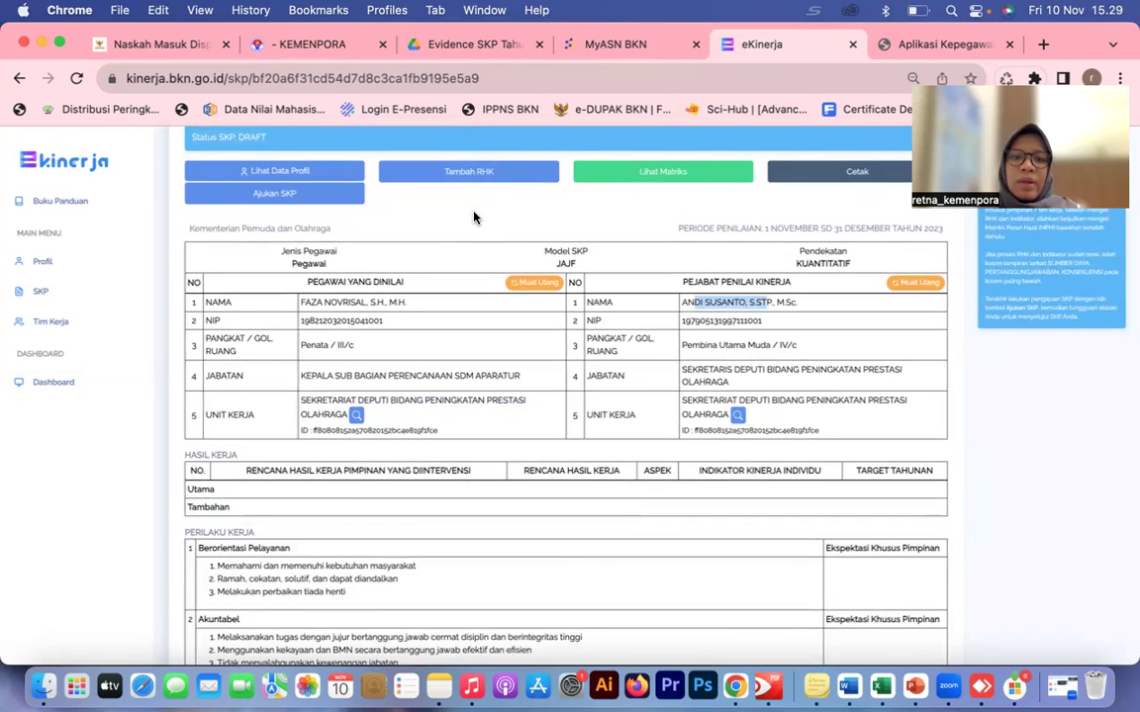
# Start adding an RHK and fill Rencana Hasil Kerja with the Notes text "Tersusunnya draf data penyederhanaan regulasi yang tervalidasi dan siap dilaporkan kepada pimpinan".
pyautogui.click(479, 176)
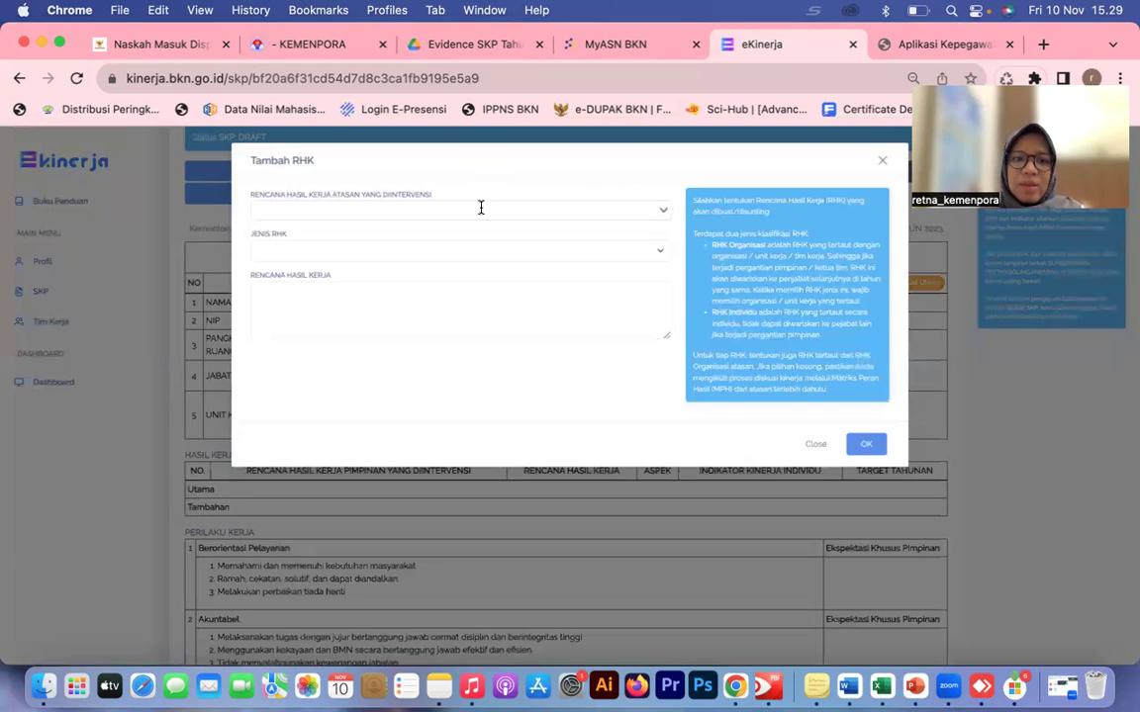
pyautogui.click(481, 208)
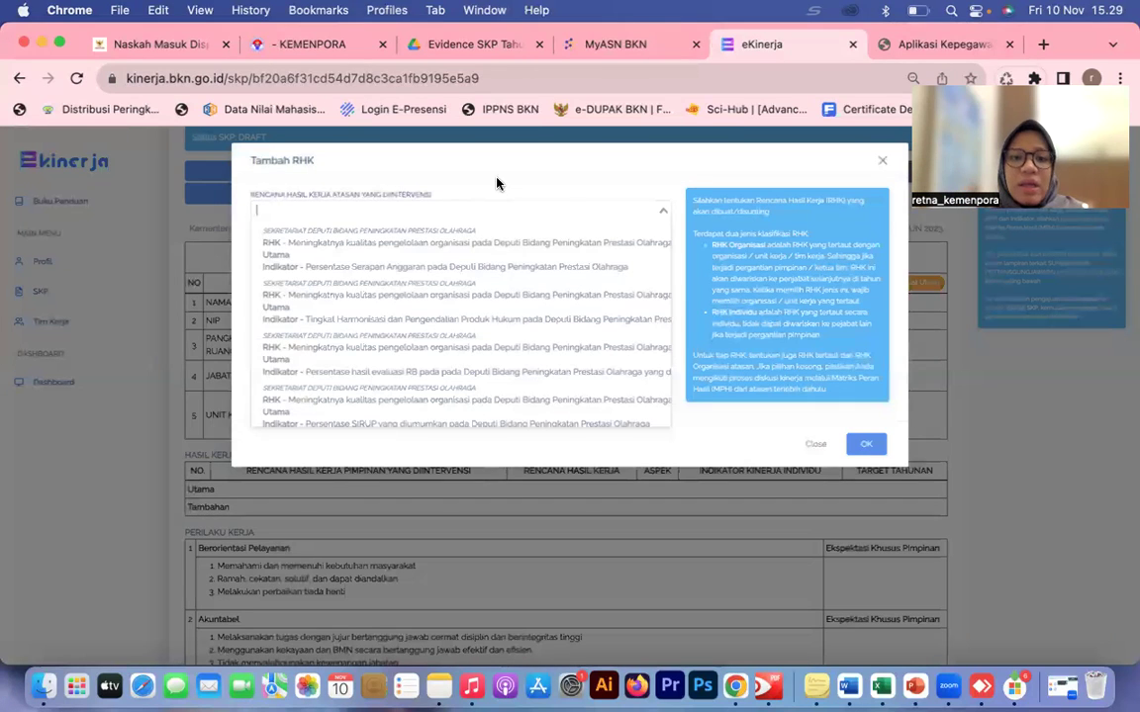
pyautogui.click(497, 183)
pyautogui.click(439, 686)
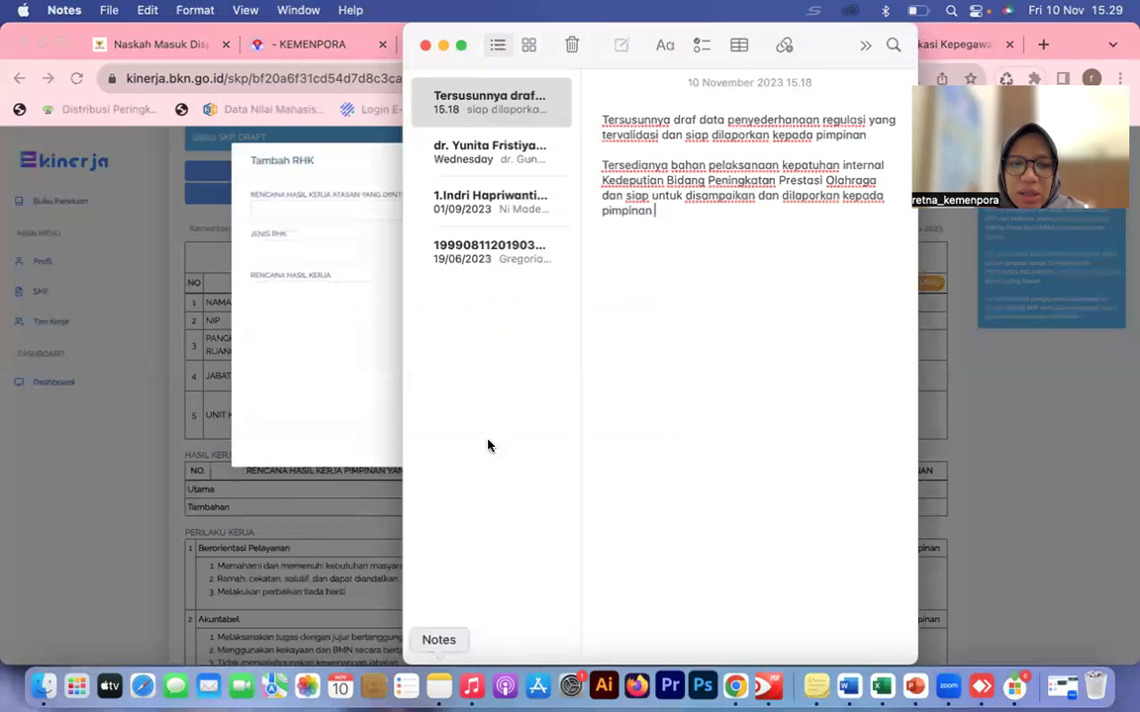
pyautogui.moveTo(601, 120); pyautogui.dragTo(803, 138)
pyautogui.press('super+c')
pyautogui.click(322, 312)
pyautogui.press('super+v')
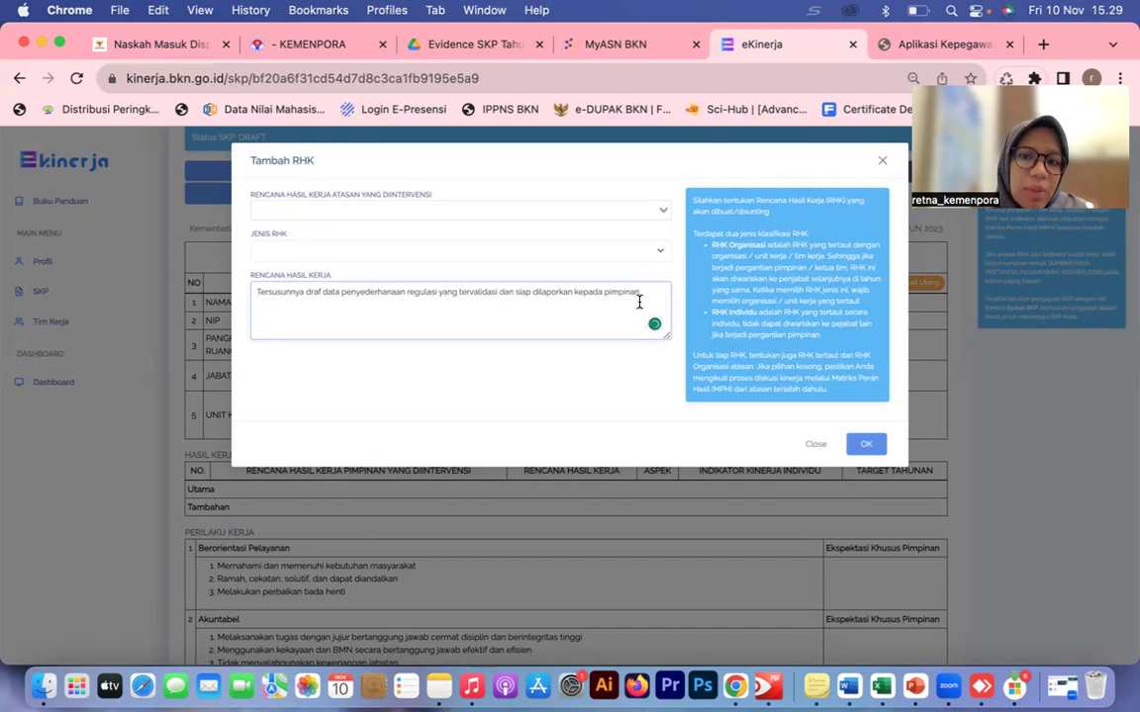
pyautogui.moveTo(644, 294); pyautogui.dragTo(251, 262)
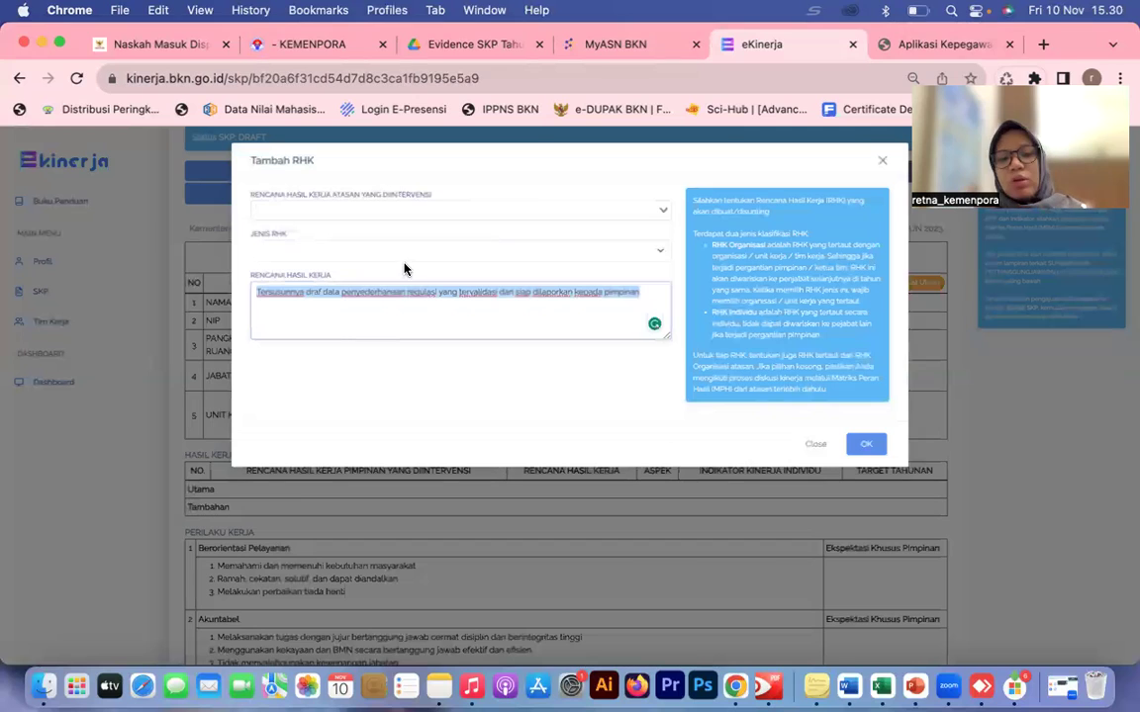
# Link the RHK to the supervisor's indicator "Tingkat Harmonisasi dan Pengendalian Produk Hukum pada Deputi Bidang Peningkatan Prestasi Olahraga".
pyautogui.click(511, 206)
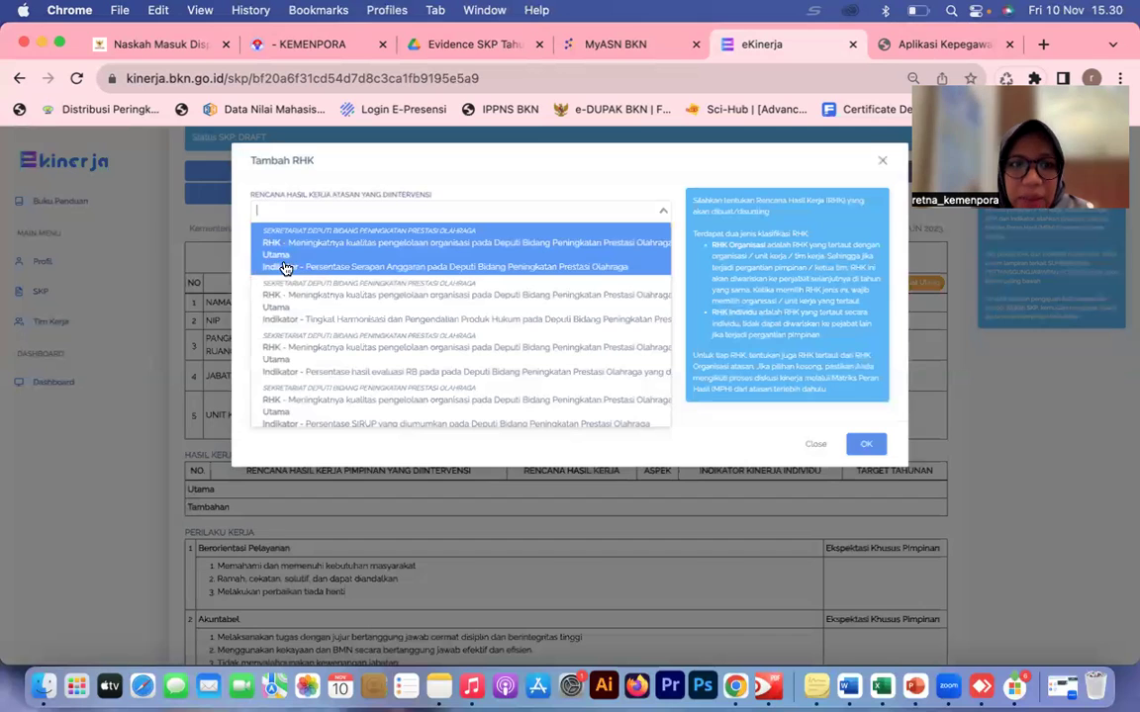
pyautogui.scroll(-2, 368, 286)
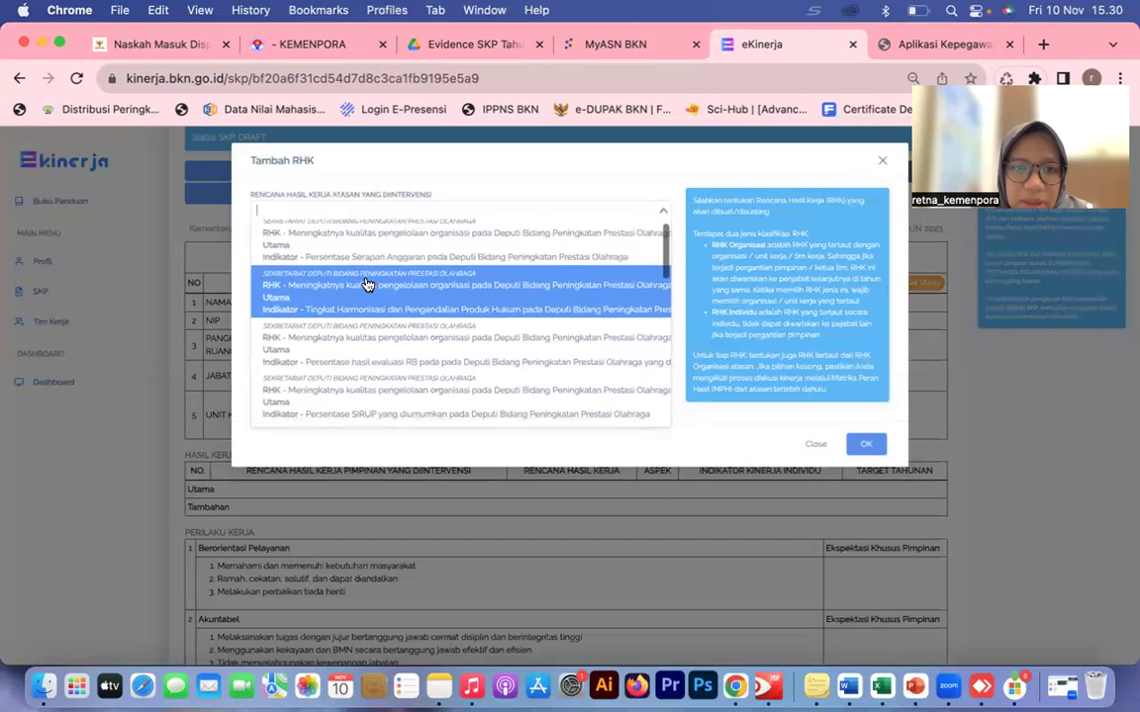
pyautogui.scroll(-2, 368, 286)
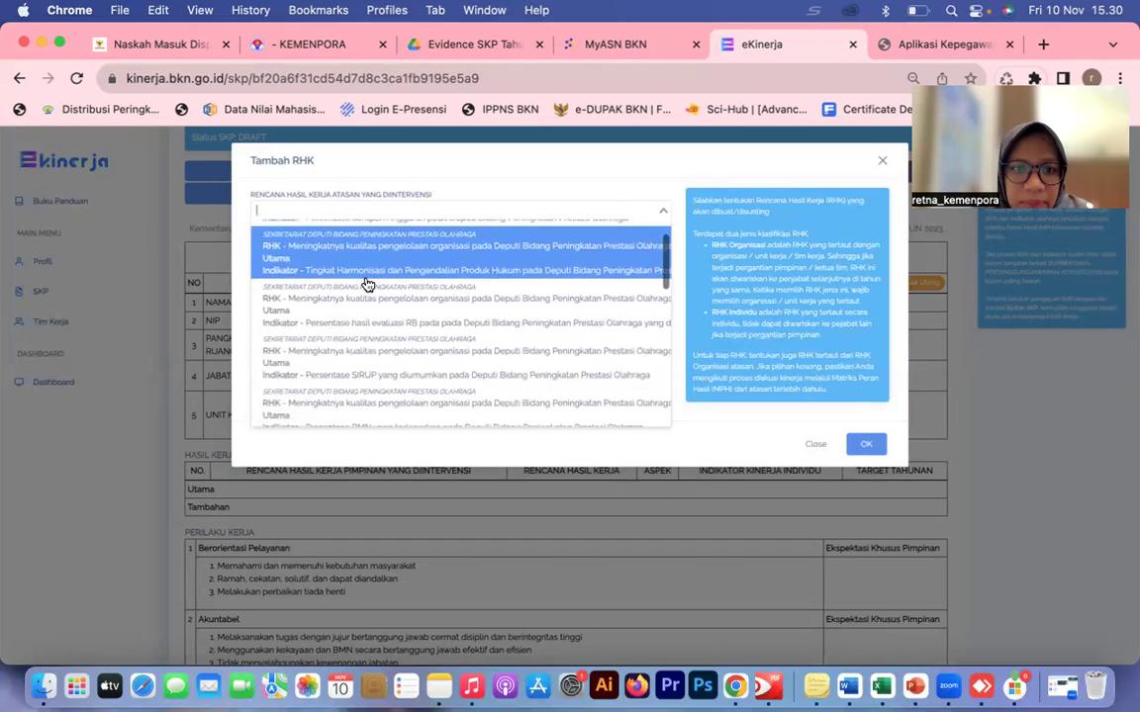
pyautogui.scroll(-5, 366, 285)
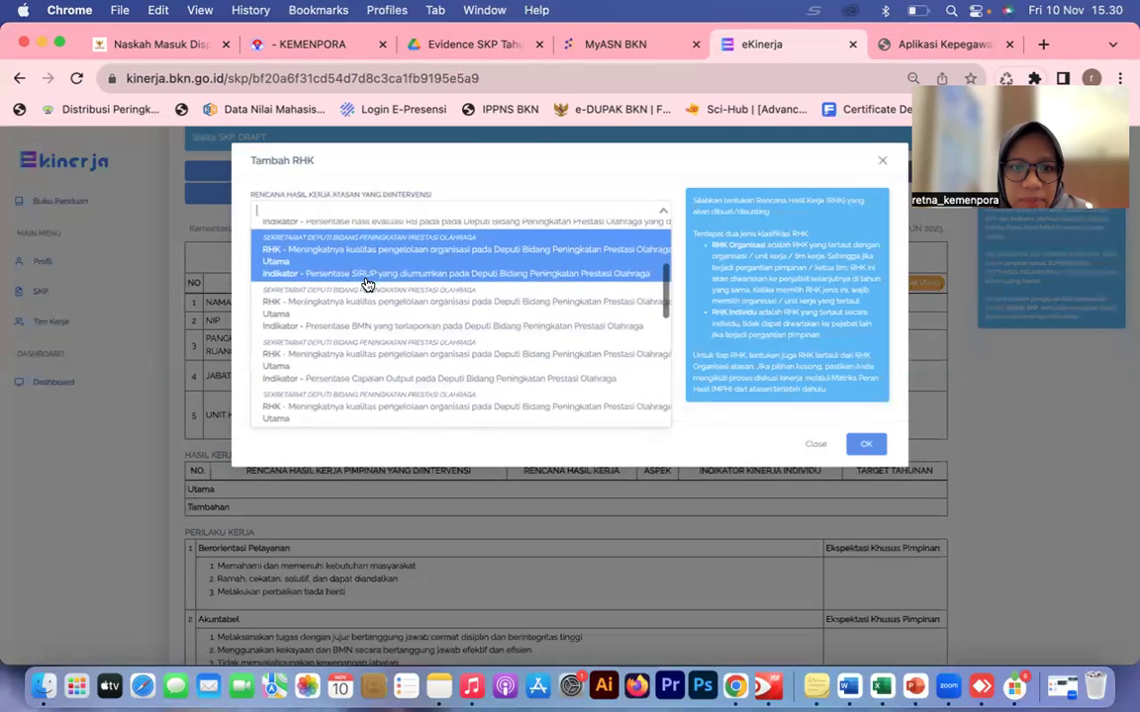
pyautogui.scroll(-5, 366, 285)
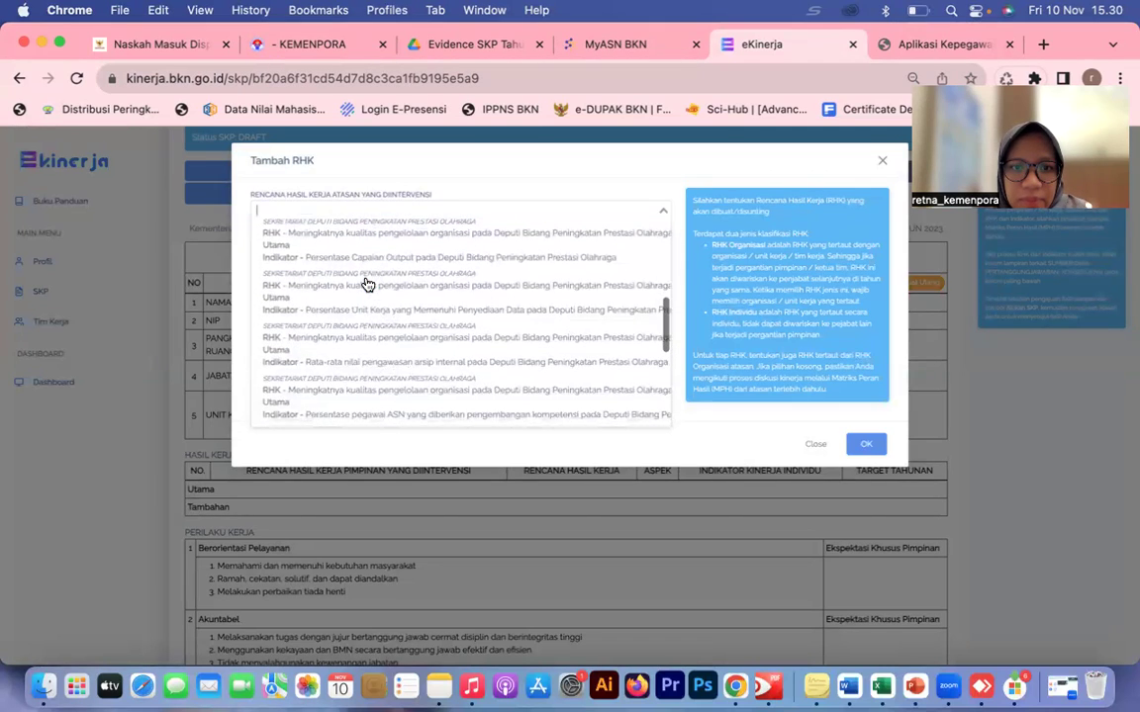
pyautogui.scroll(-3, 366, 285)
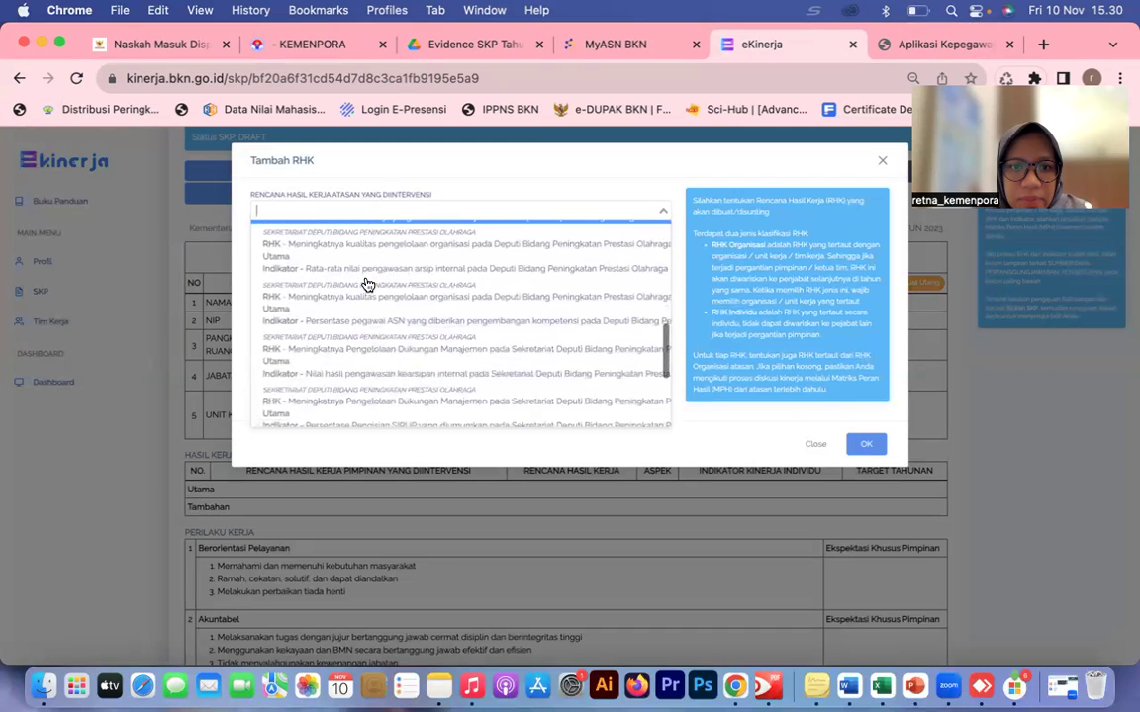
pyautogui.scroll(-3, 366, 285)
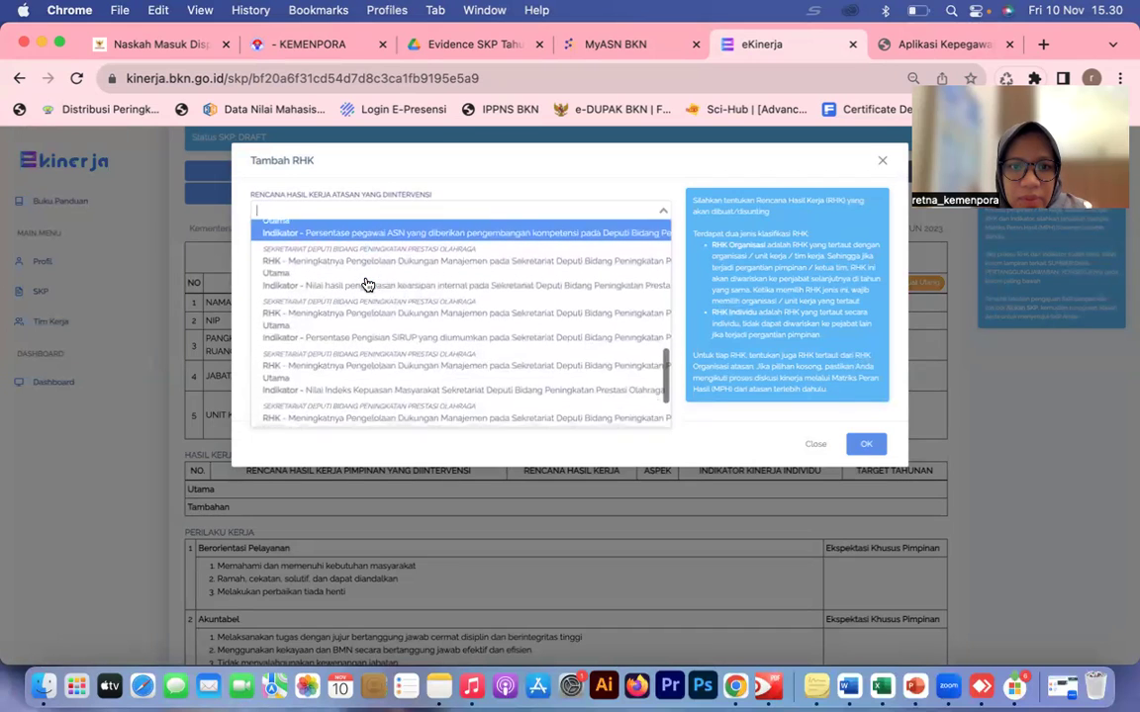
pyautogui.scroll(-2, 366, 285)
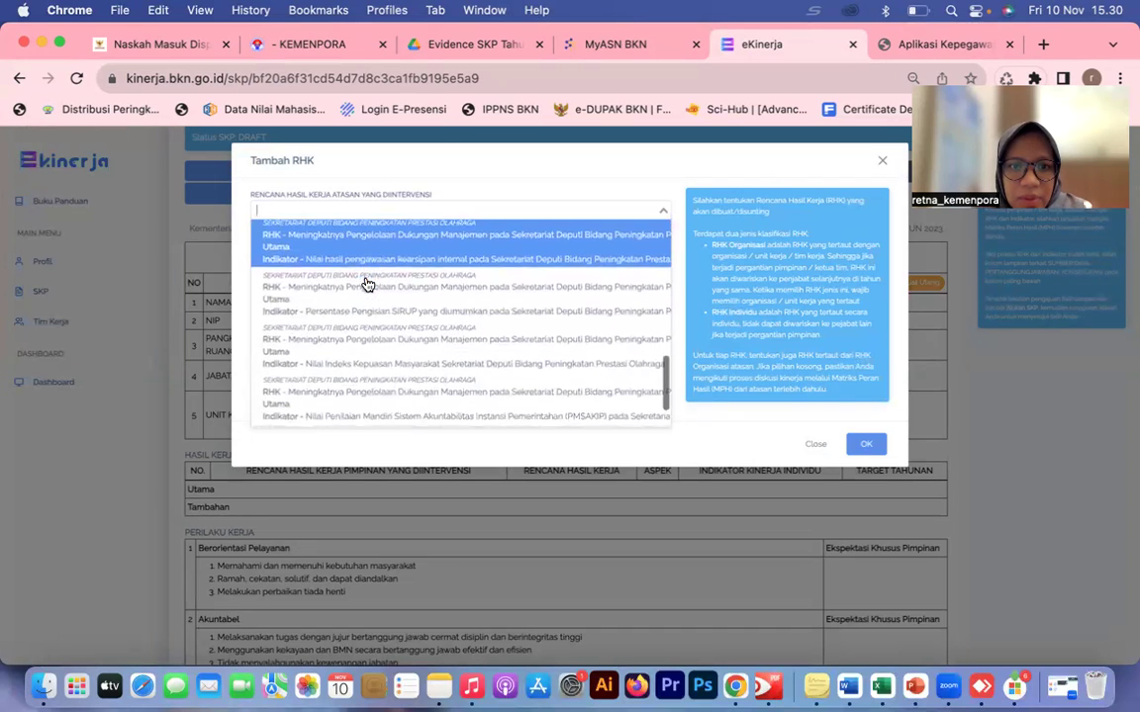
pyautogui.scroll(-5, 366, 285)
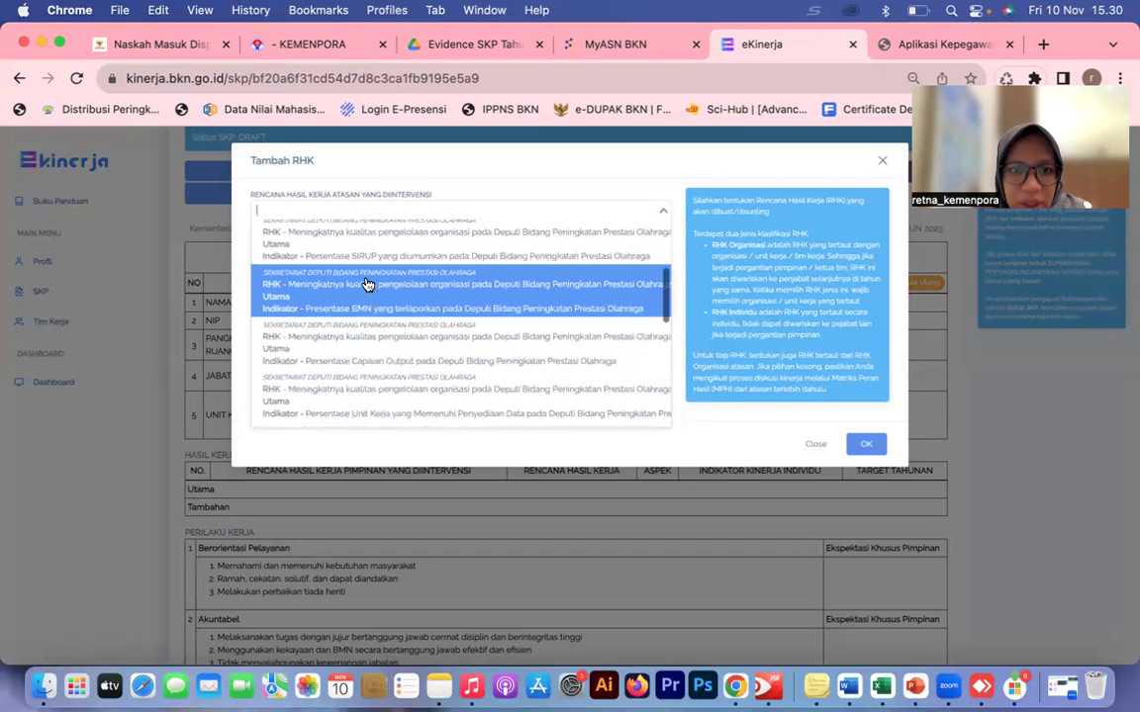
pyautogui.scroll(4, 366, 285)
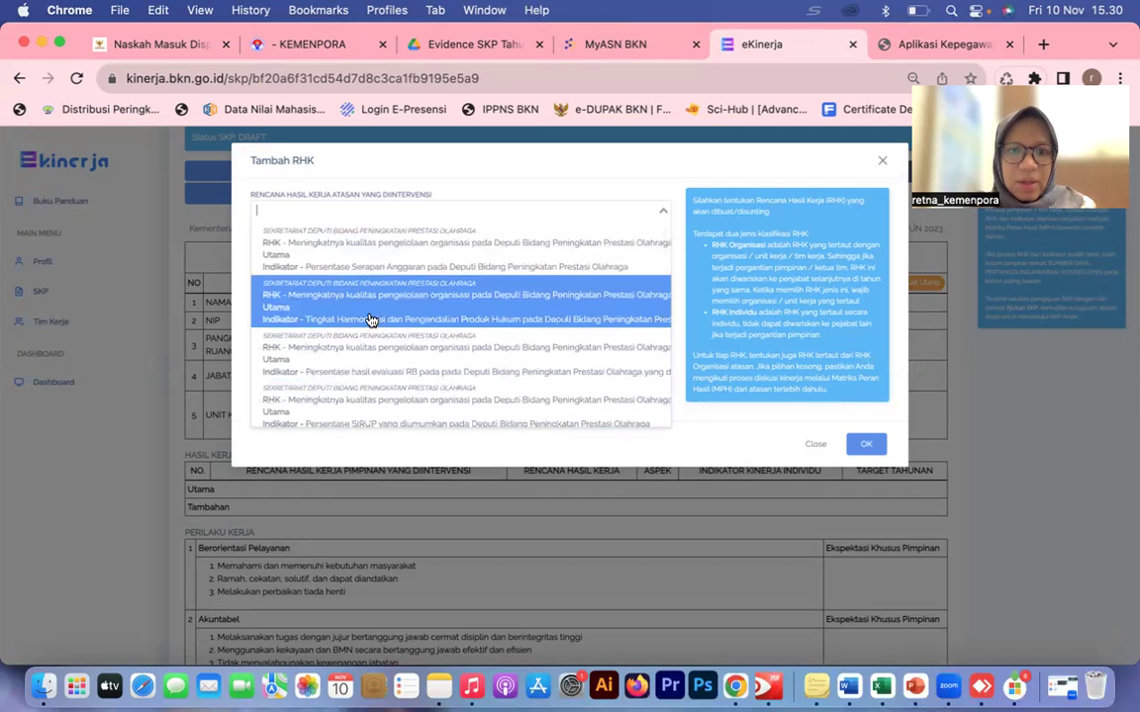
pyautogui.click(368, 310)
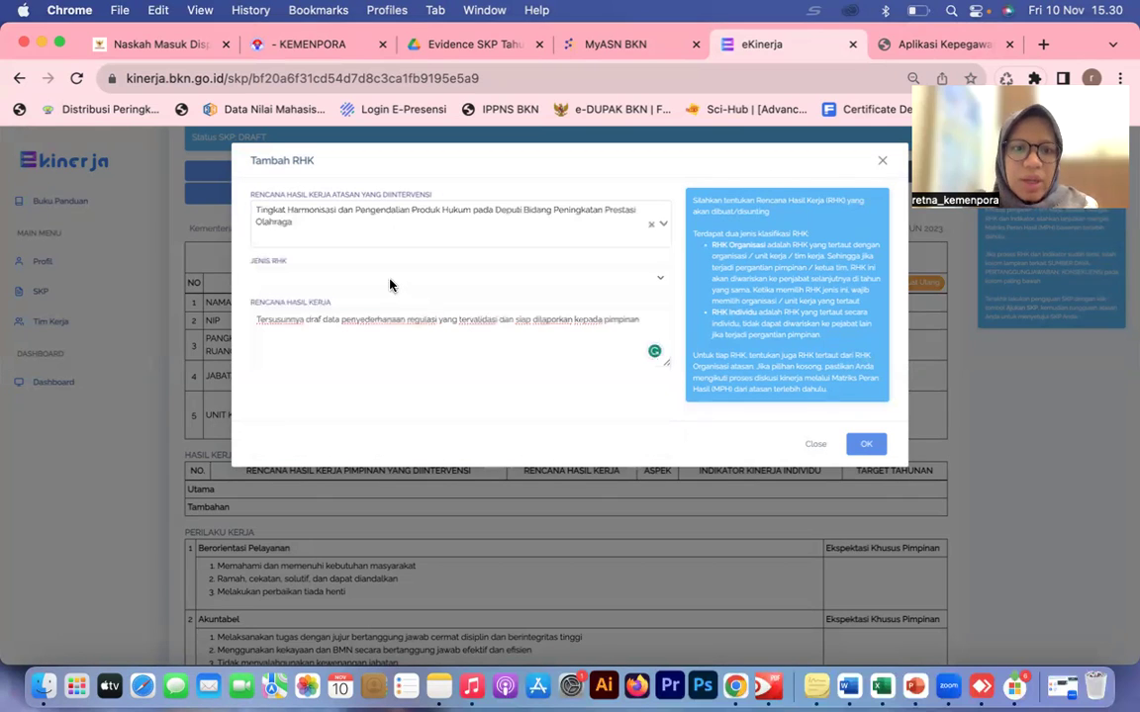
# Set Jenis RHK to Utama, save the RHK, and compare its text with the linked supervisor's indicator in Hasil Kerja.
pyautogui.click(389, 282)
pyautogui.click(368, 283)
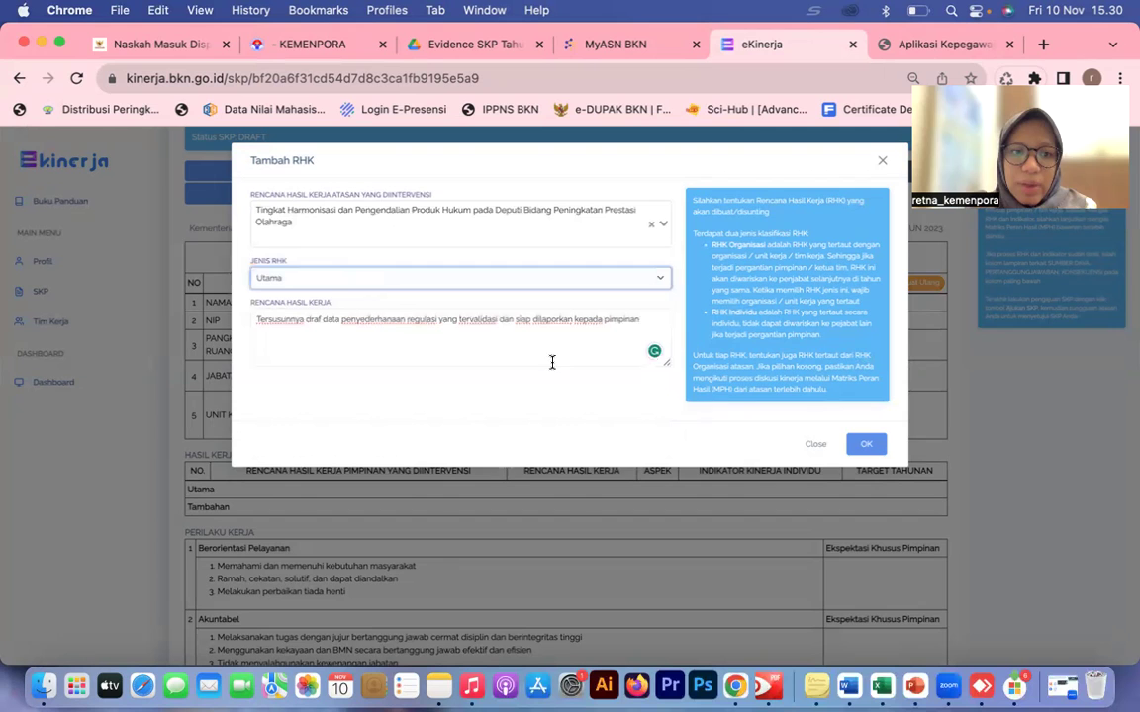
pyautogui.click(867, 445)
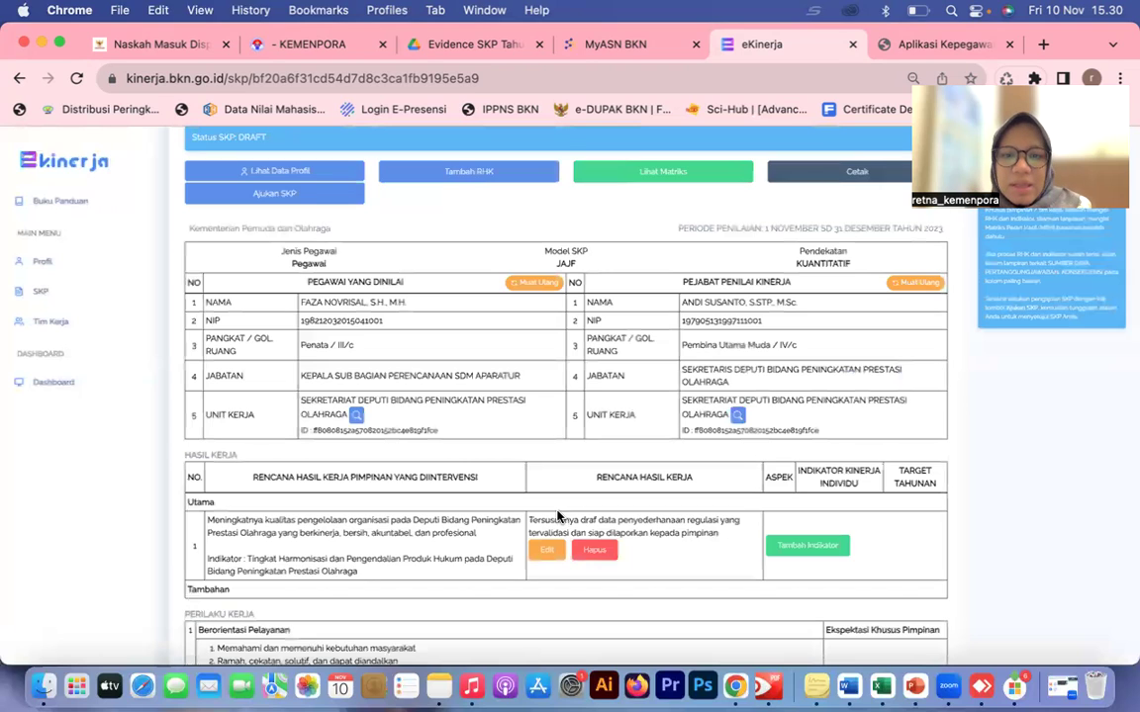
pyautogui.tripleClick(542, 519)
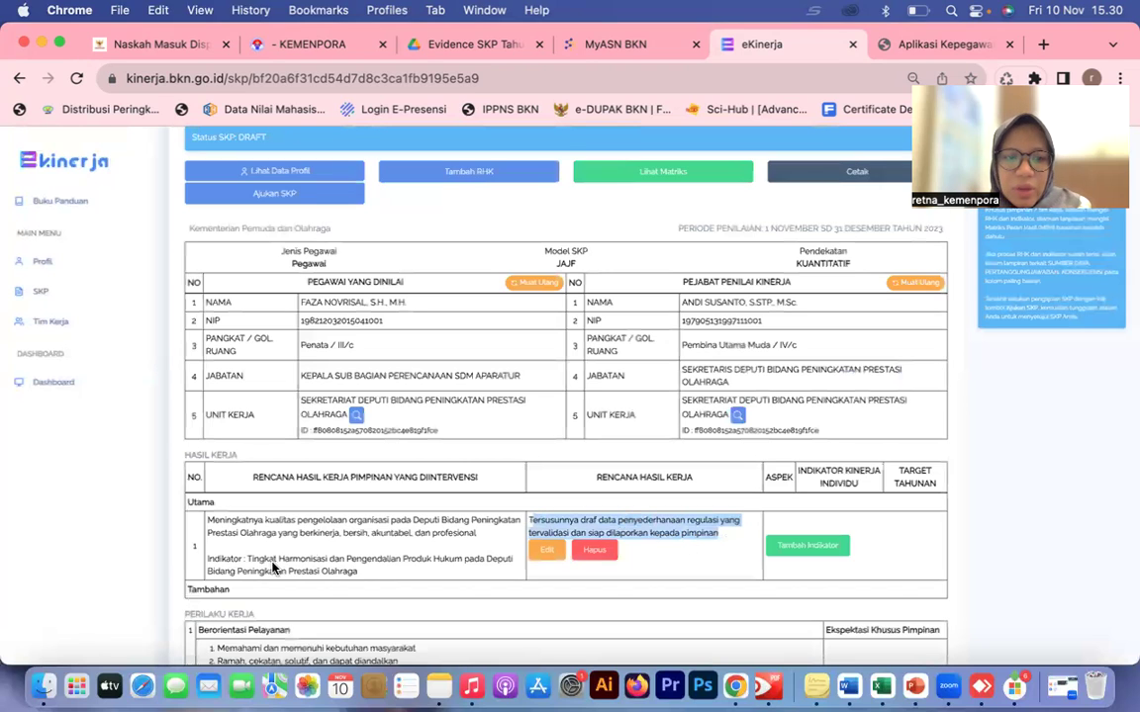
pyautogui.moveTo(369, 575); pyautogui.dragTo(206, 560)
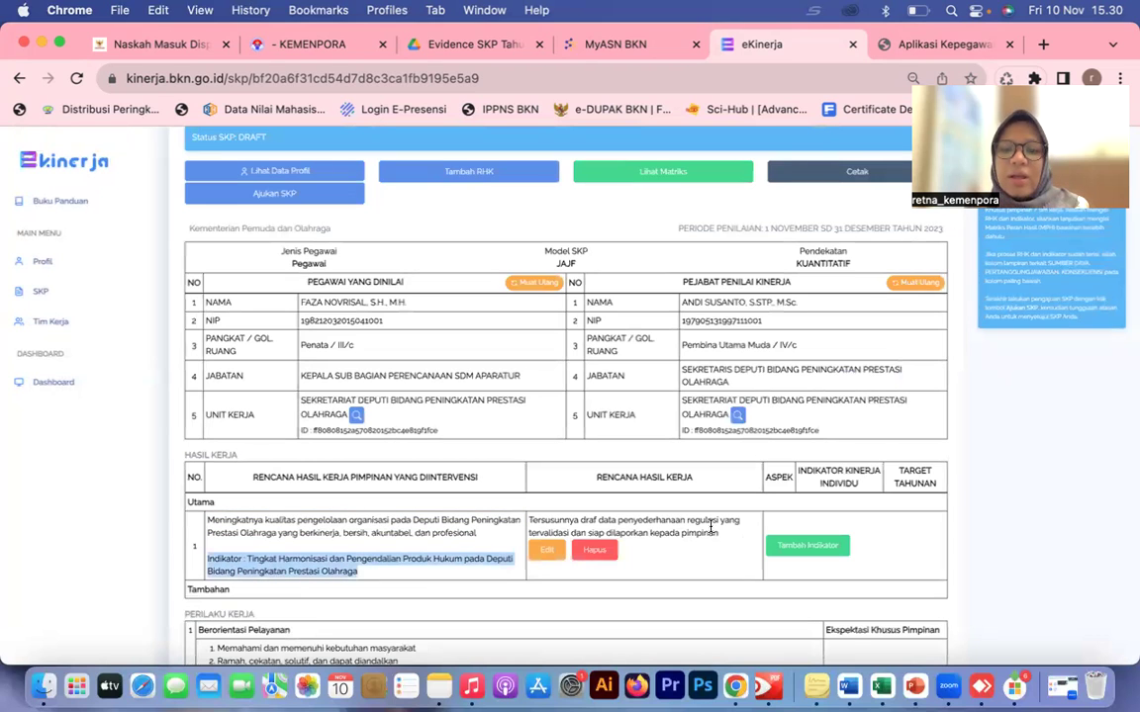
# Start a Kuantitas indicator for the RHK with the text "draf penyederhanaan regulasi selesai disusun dan dilaporkan kepada pimpinan".
pyautogui.click(791, 544)
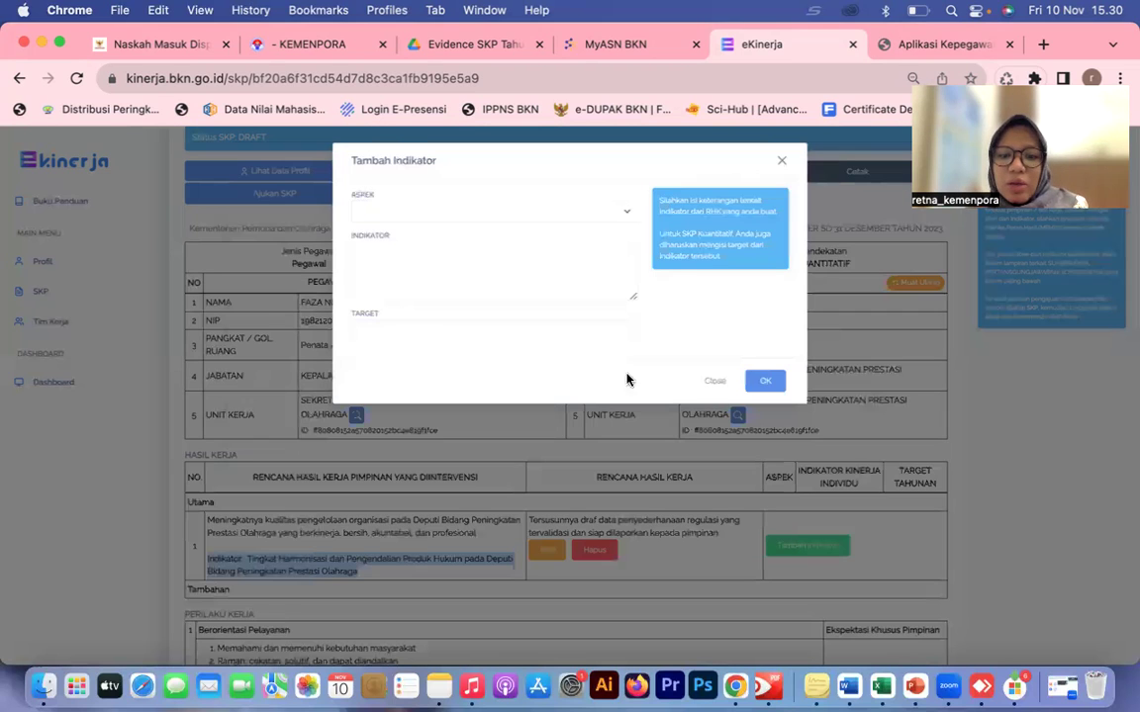
pyautogui.click(452, 212)
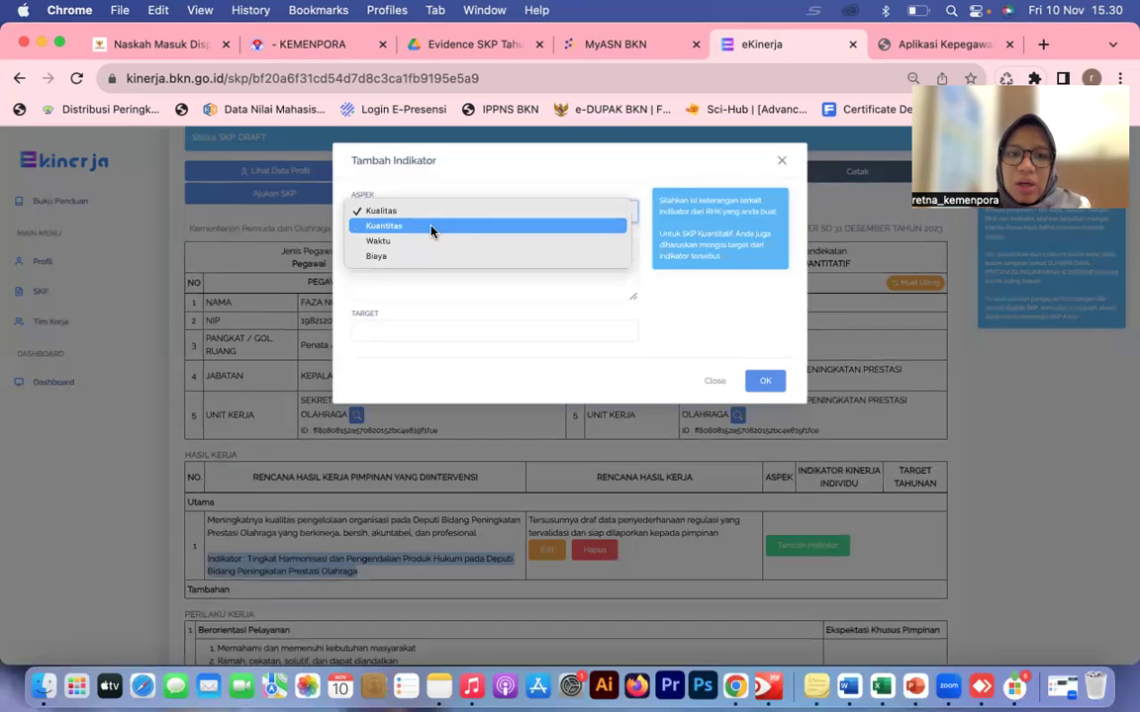
pyautogui.click(432, 227)
pyautogui.click(418, 255)
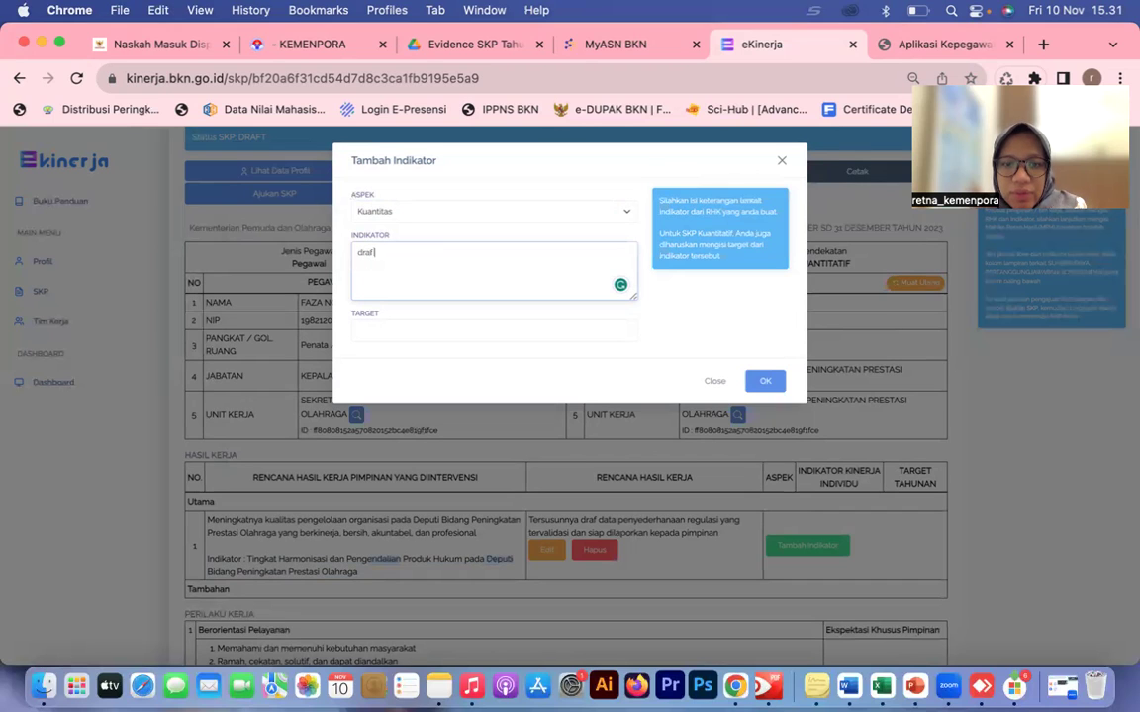
pyautogui.write('penyederhanaan regulasi')
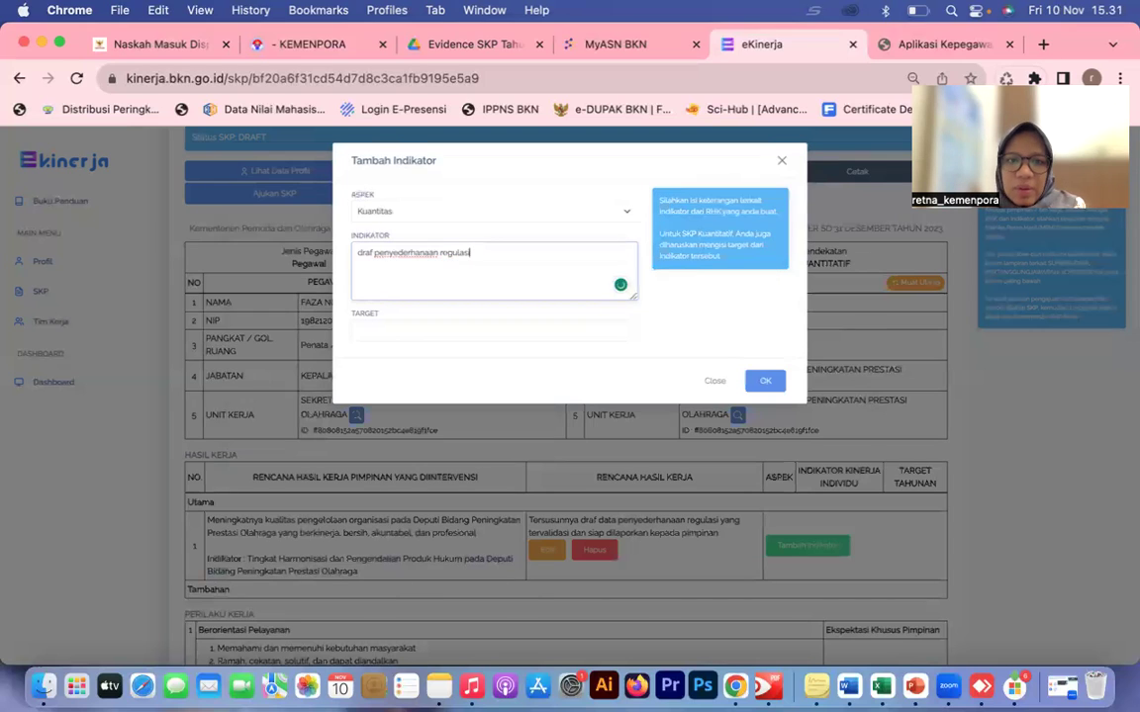
pyautogui.click(445, 331)
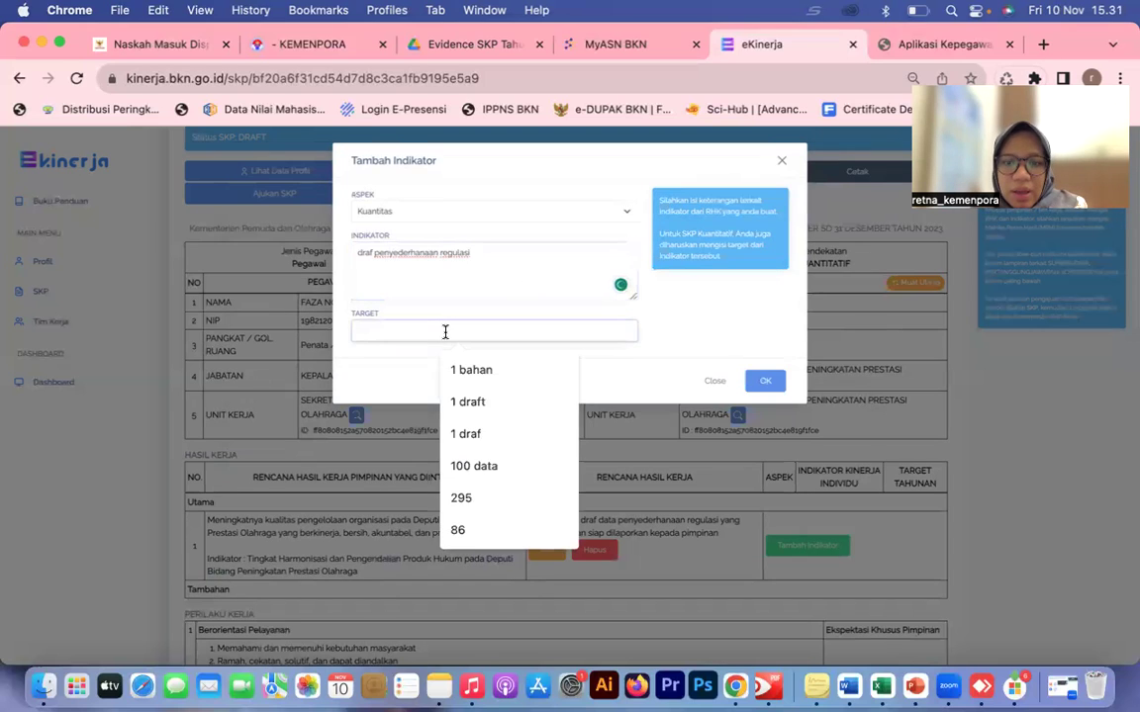
pyautogui.click(510, 258)
pyautogui.write('selesai disusu')
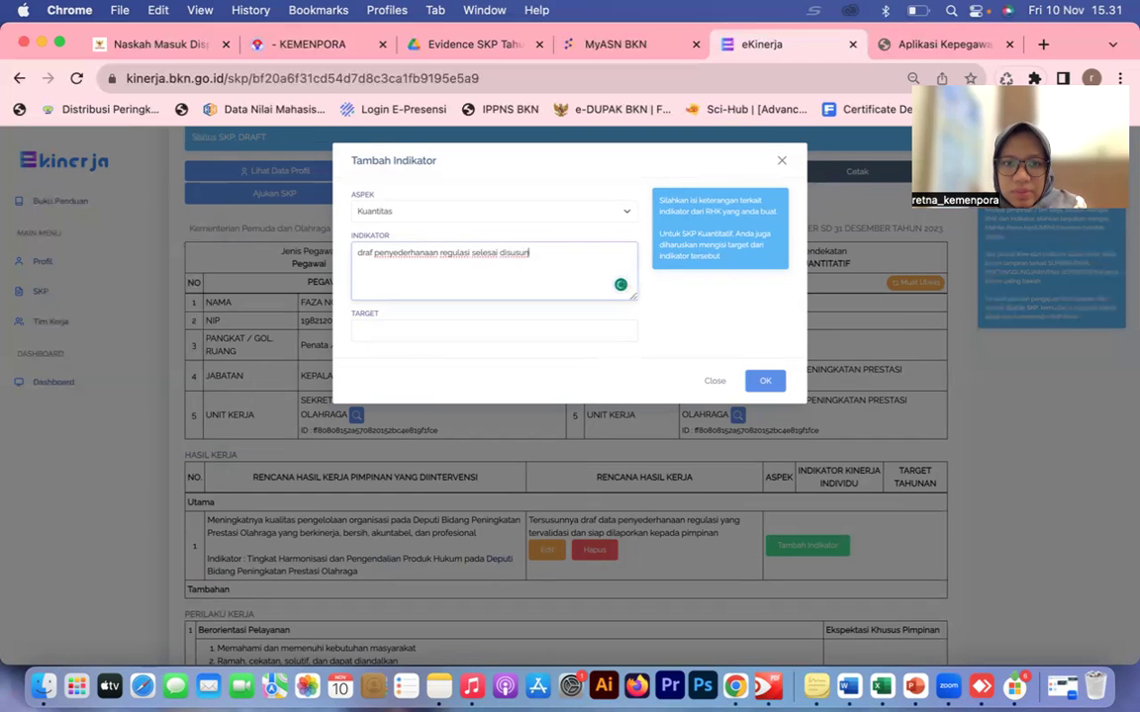
pyautogui.write('n')
pyautogui.write(' dan di')
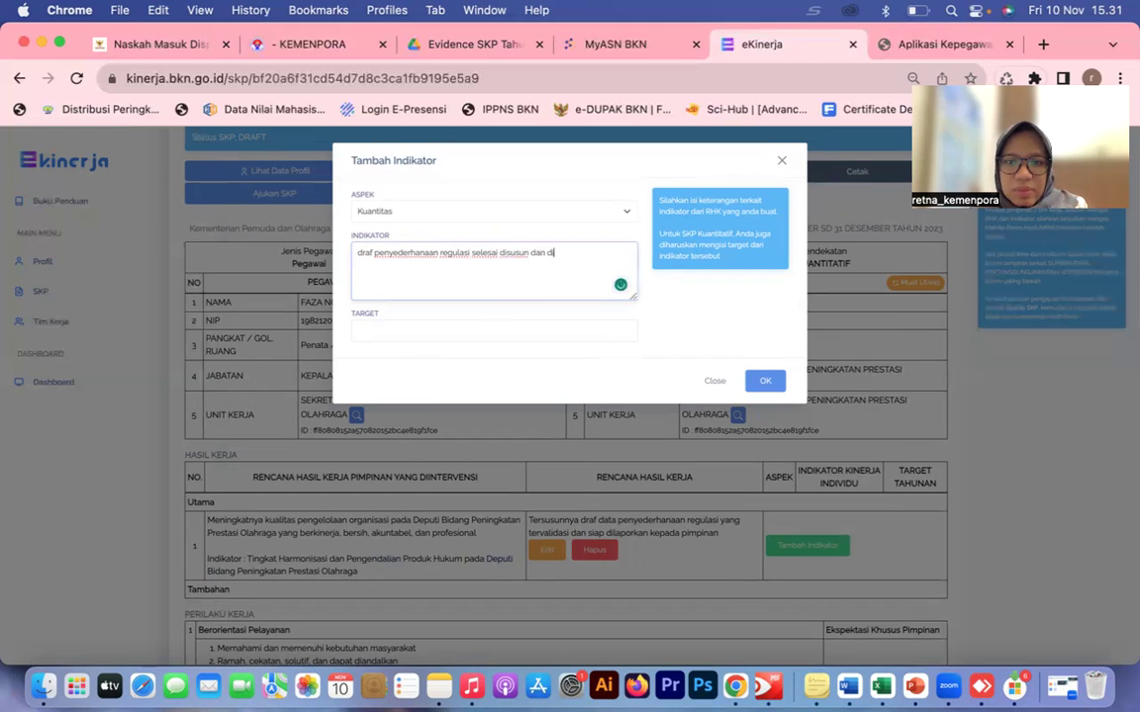
pyautogui.write('laporkan kepada pim')
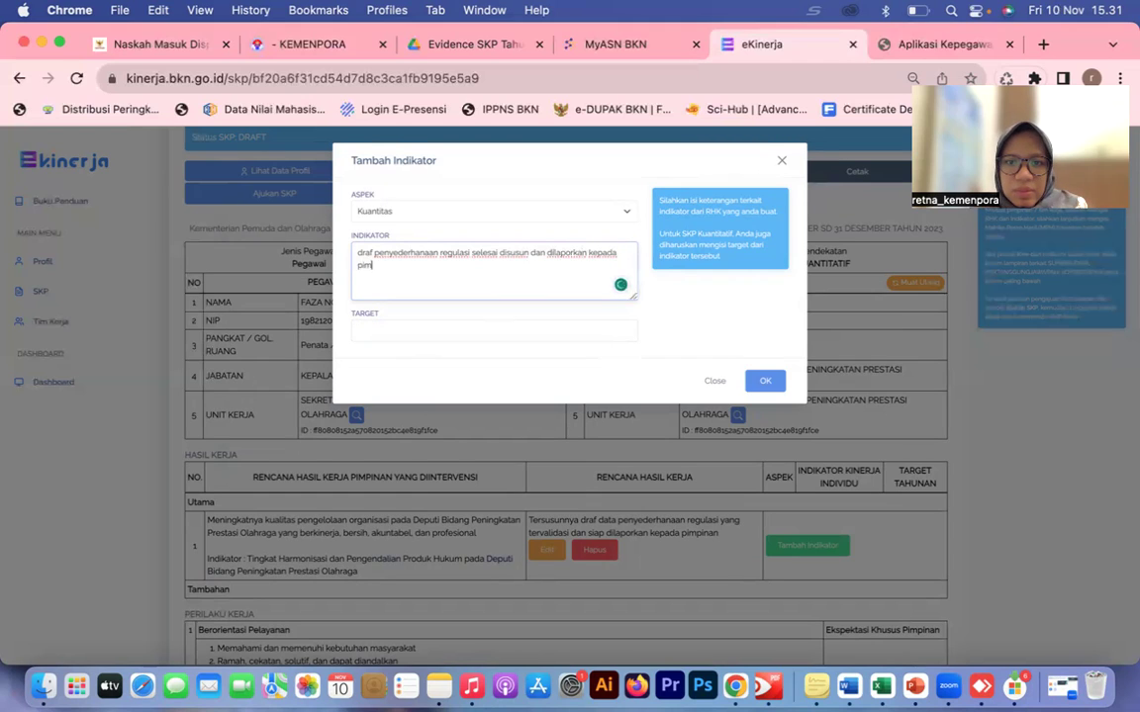
pyautogui.write('pinan')
# Set the indicator's target to "4 draf regulasi" and save the indicator.
pyautogui.click(492, 331)
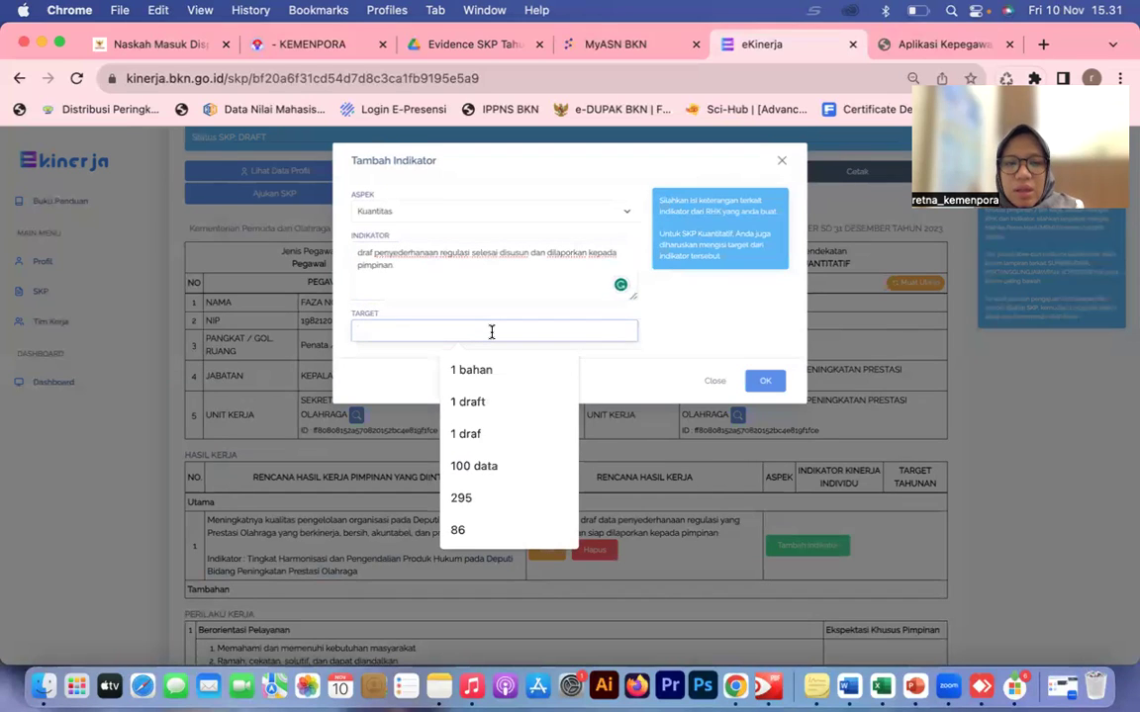
pyautogui.write('6 dra')
pyautogui.press('BackSpace')
pyautogui.press('BackSpace')
pyautogui.press('BackSpace')
pyautogui.press('BackSpace')
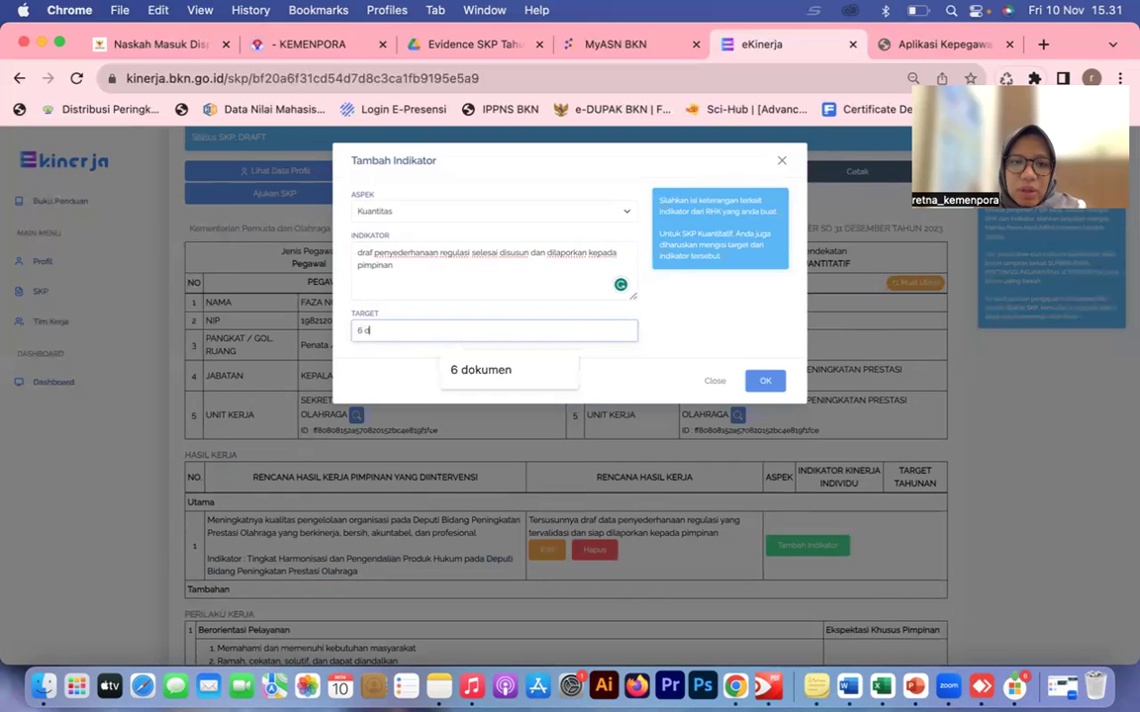
pyautogui.write('4 f')
pyautogui.press('BackSpace')
pyautogui.write('d')
pyautogui.press('BackSpace')
pyautogui.write('draf')
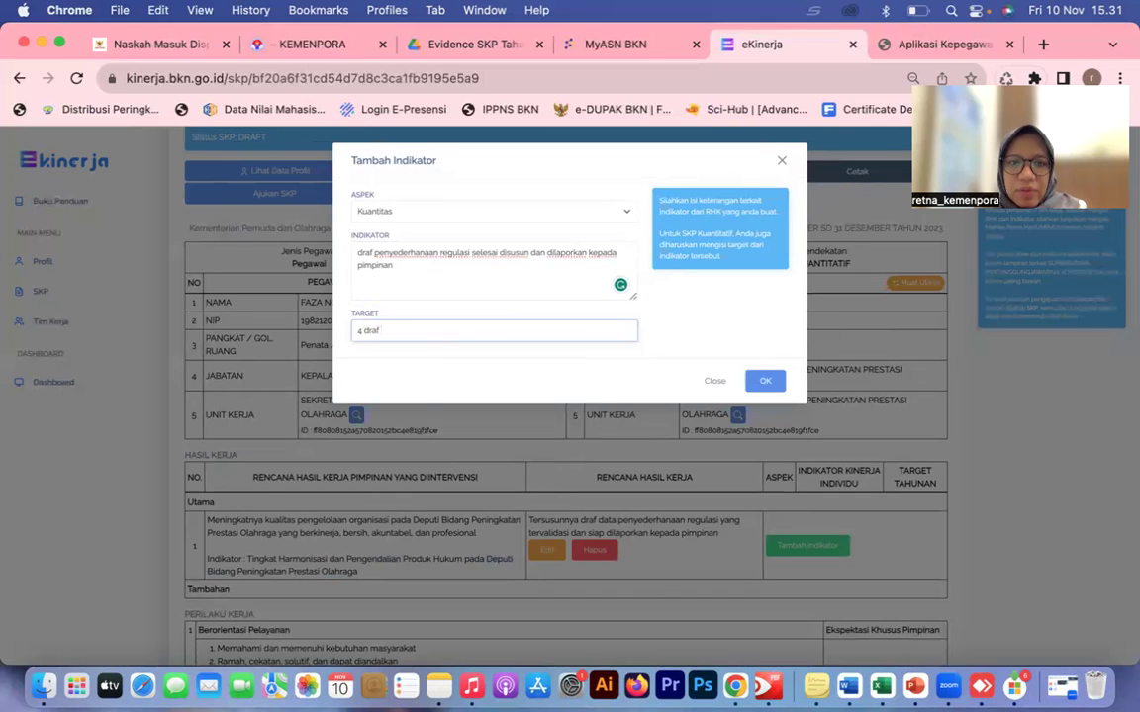
pyautogui.write(' regulasi')
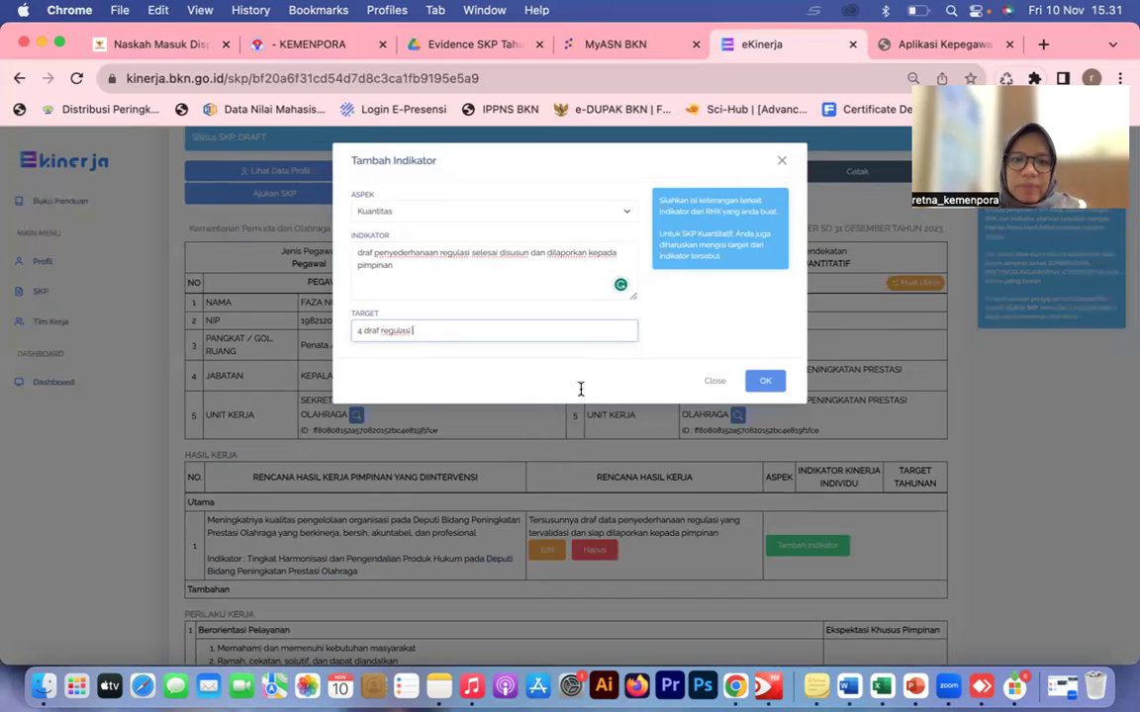
pyautogui.click(766, 382)
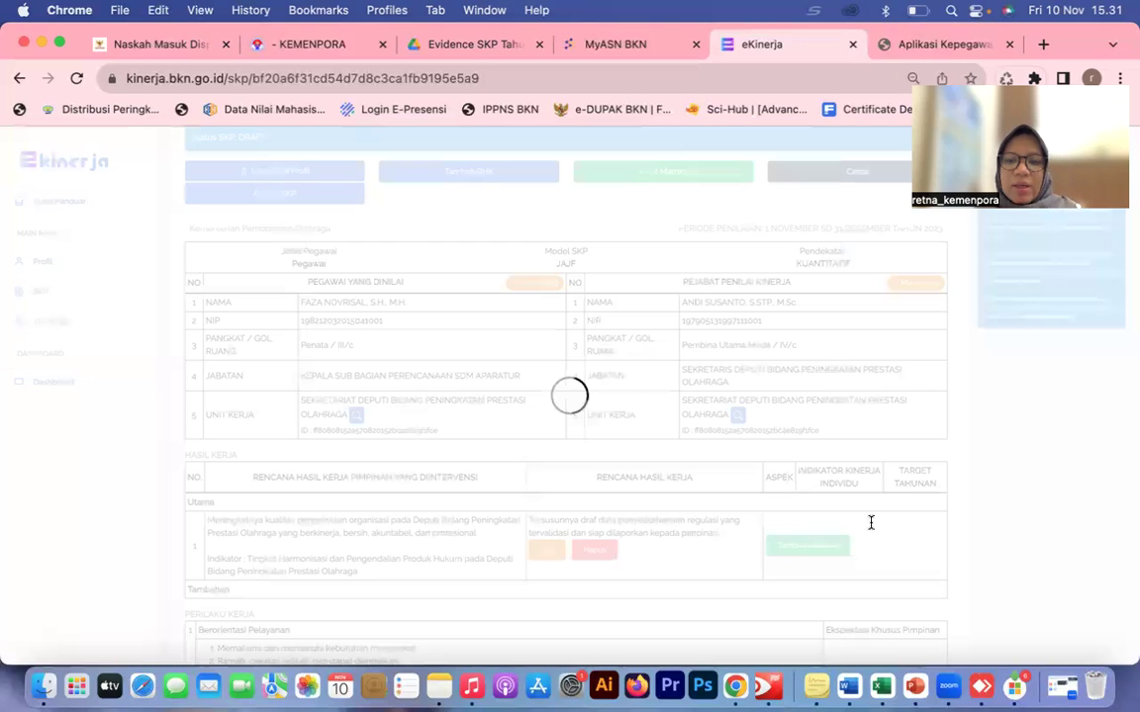
pyautogui.moveTo(477, 520); pyautogui.dragTo(524, 522)
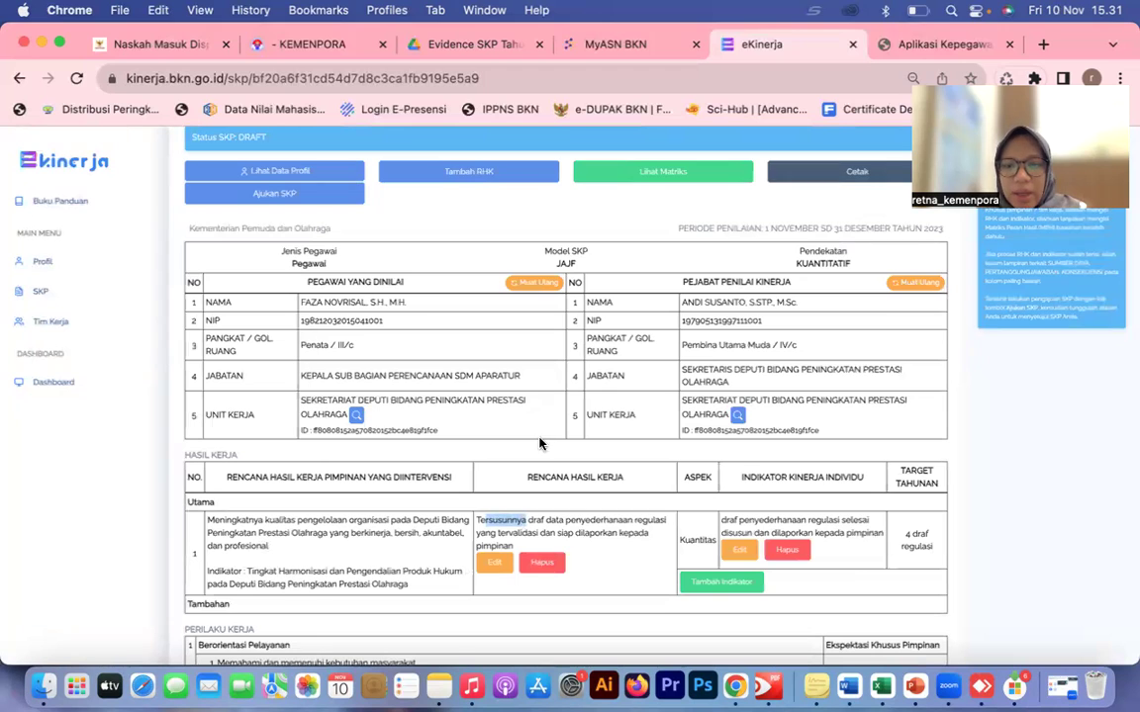
# Start another RHK with the Notes text "Tersedianya bahan pelaksanaan kepatuhan internal Kedeputian Bidang Peningkatan Prestasi Olahraga dan siap untuk disampaikan dan dilaporkan kepada pimpinan".
pyautogui.scroll(1, 475, 297)
pyautogui.click(491, 201)
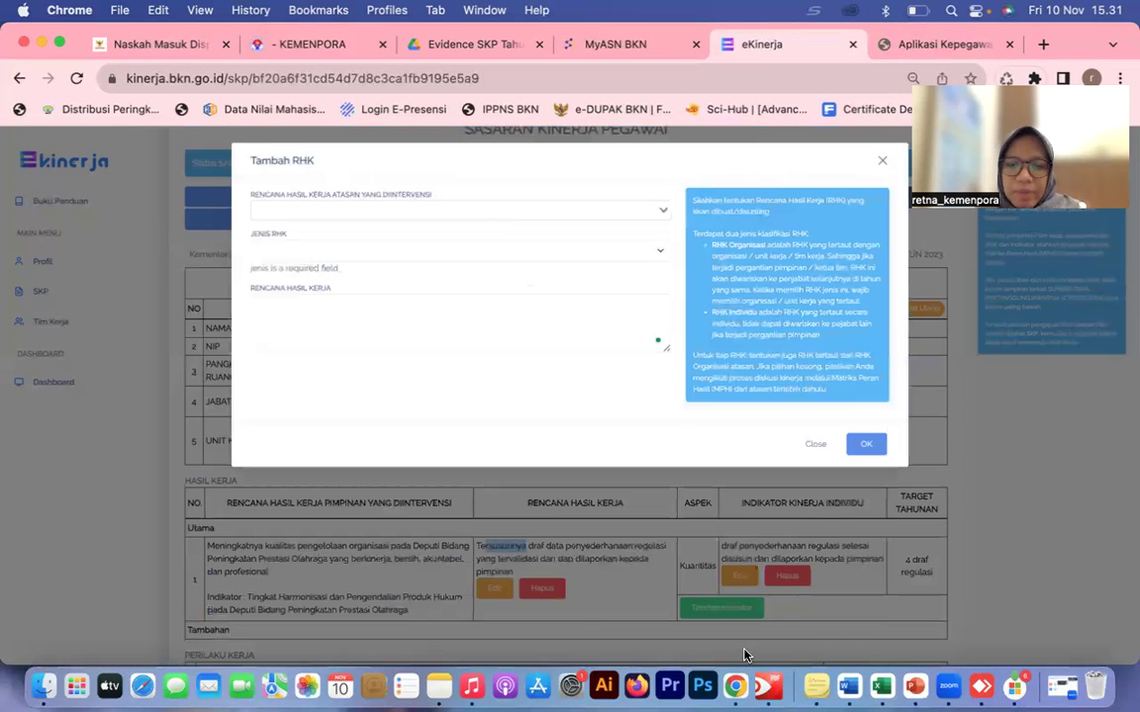
pyautogui.click(439, 685)
pyautogui.tripleClick(644, 198)
pyautogui.press('cmd+c')
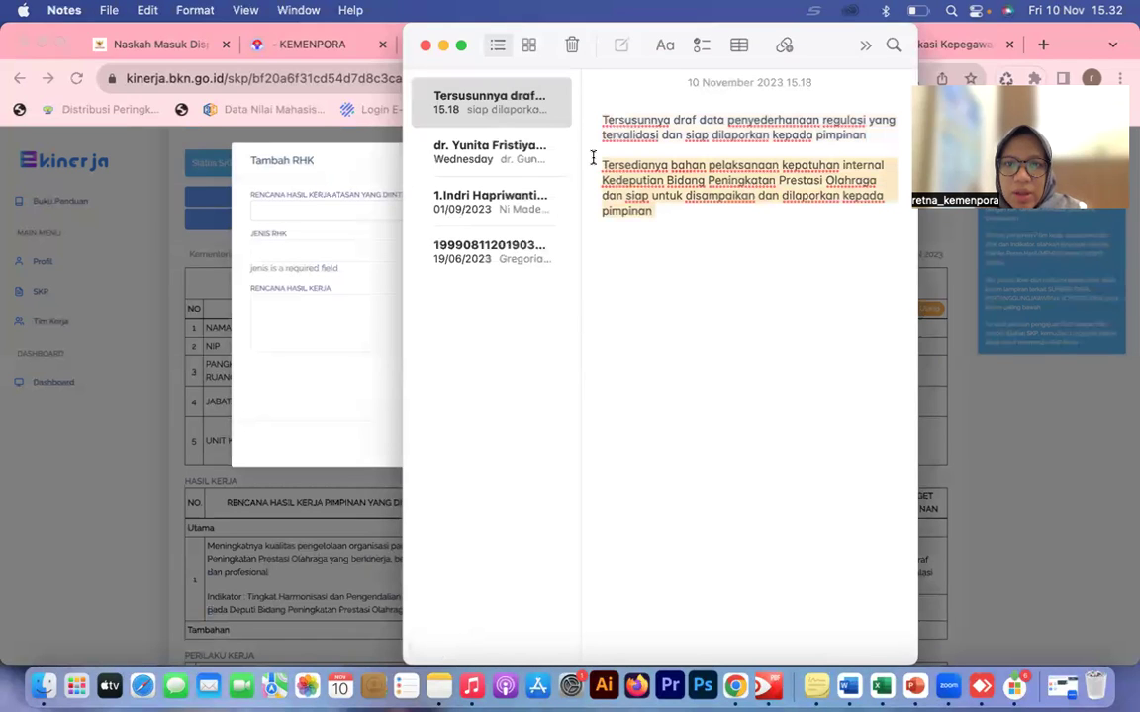
pyautogui.click(326, 317)
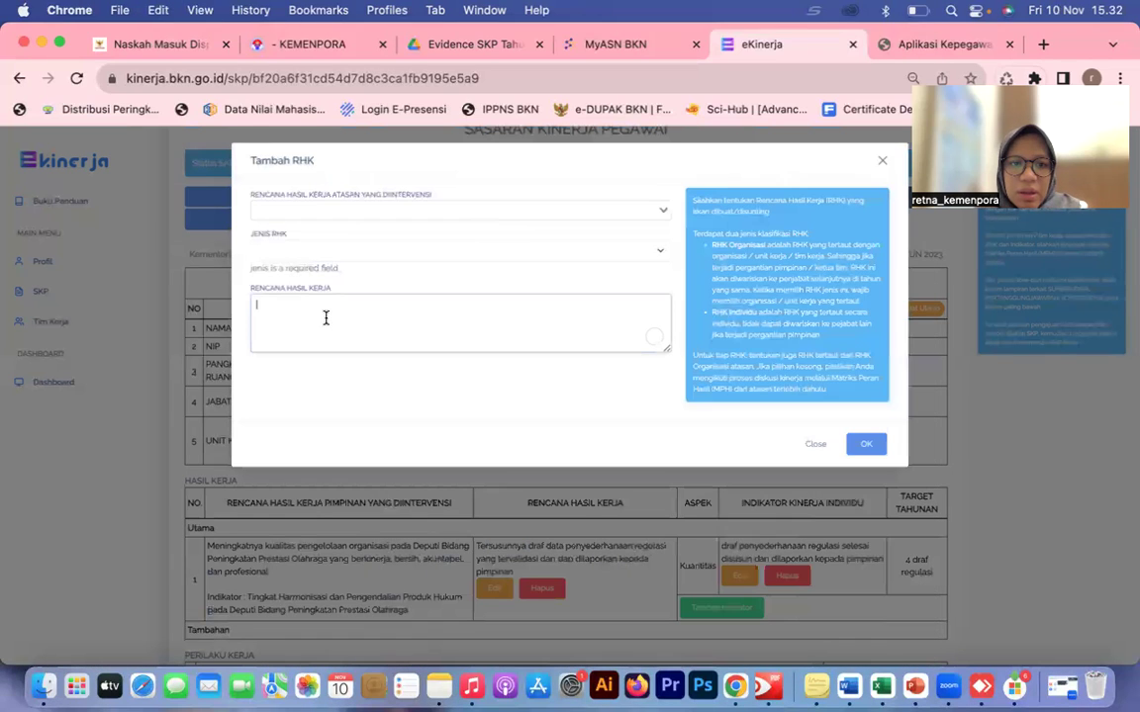
pyautogui.press('cmd+v')
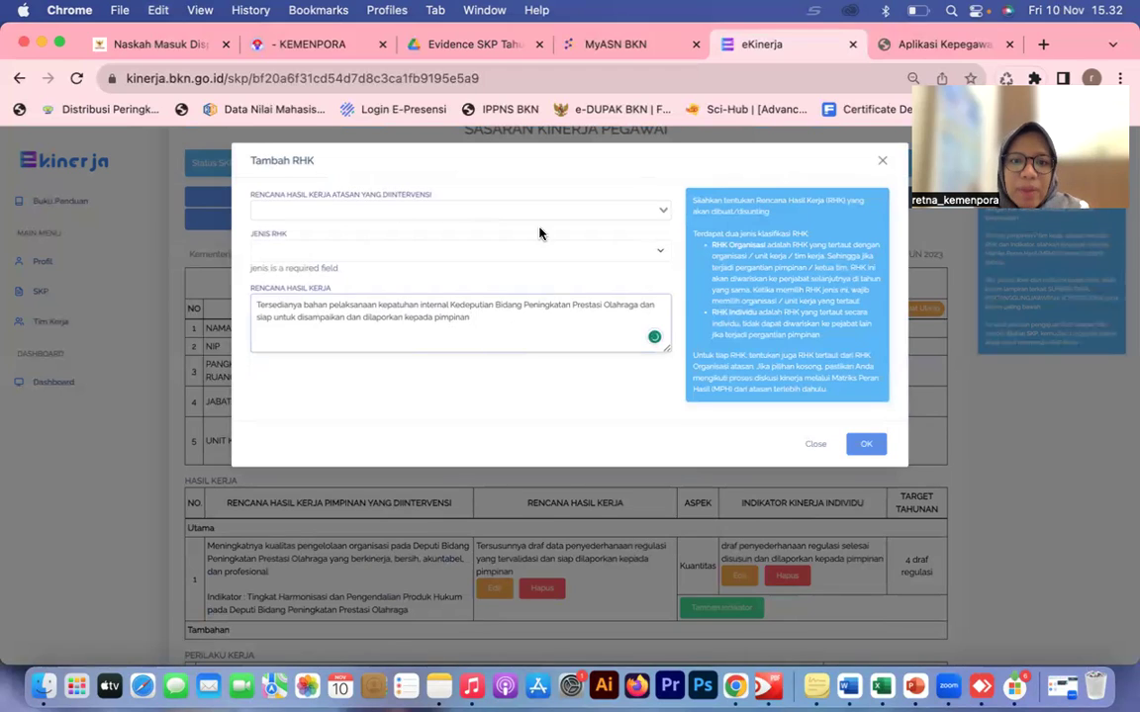
# Link the second RHK to the supervisor's indicator "Tingkat Harmonisasi dan Pengendalian Produk Hukum pada Deputi Bidang Peningkatan Prestasi Olahraga".
pyautogui.click(464, 210)
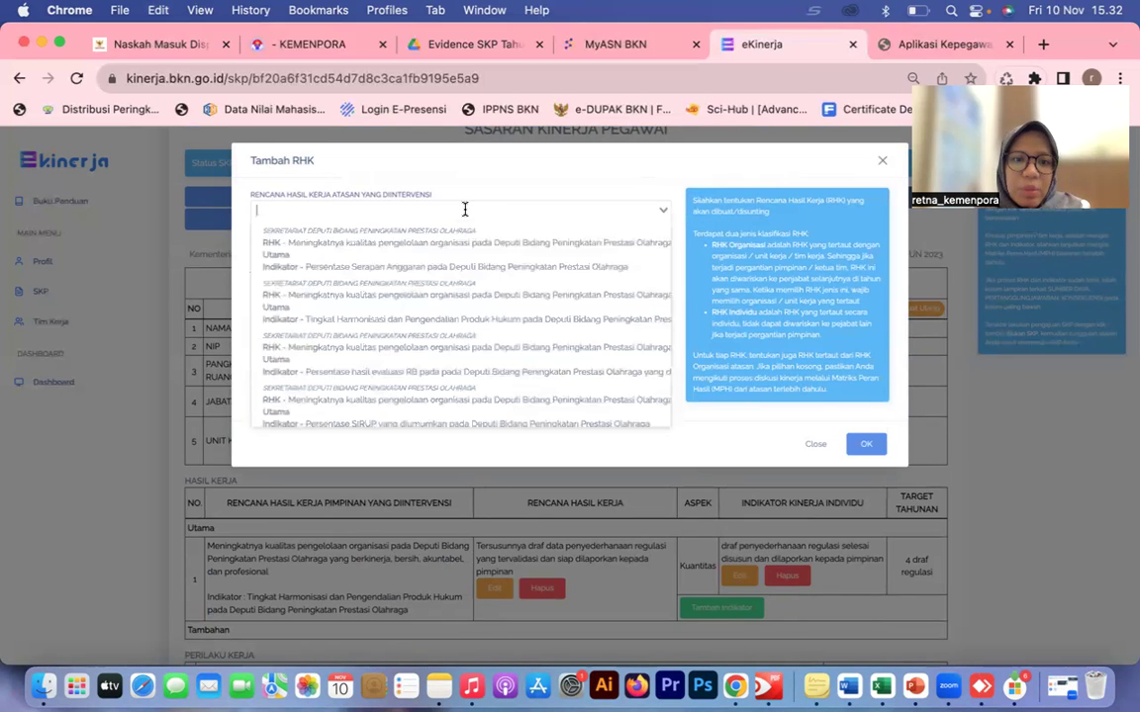
pyautogui.click(427, 312)
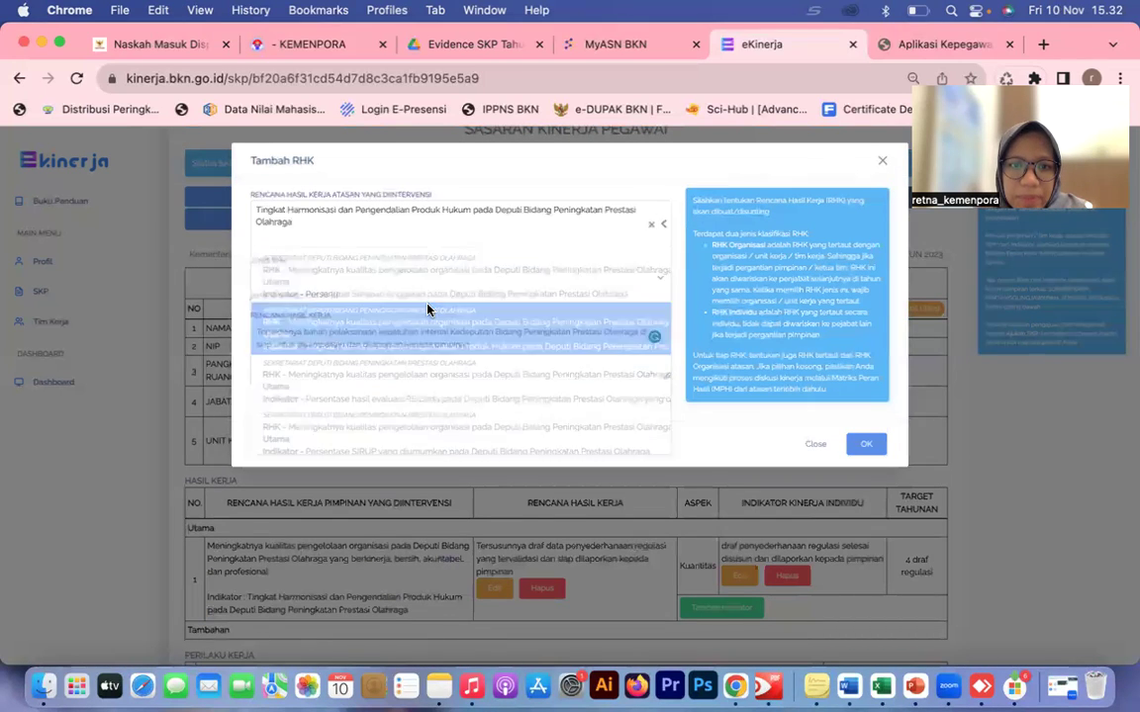
pyautogui.click(379, 280)
pyautogui.click(379, 278)
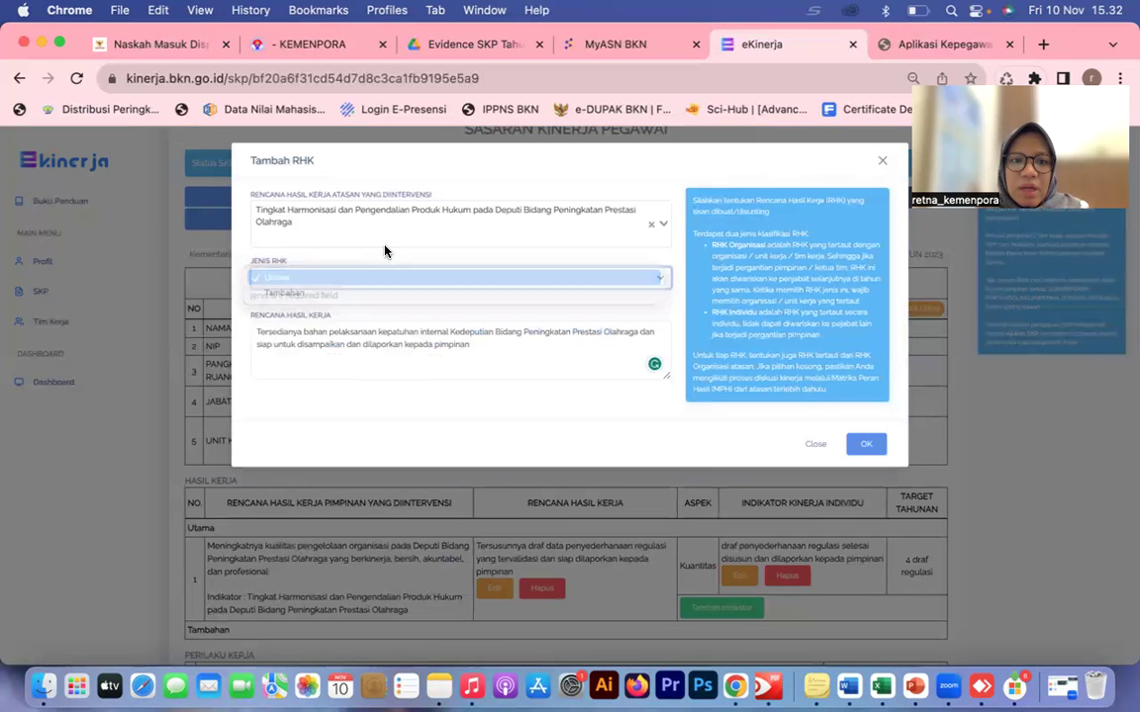
pyautogui.click(352, 209)
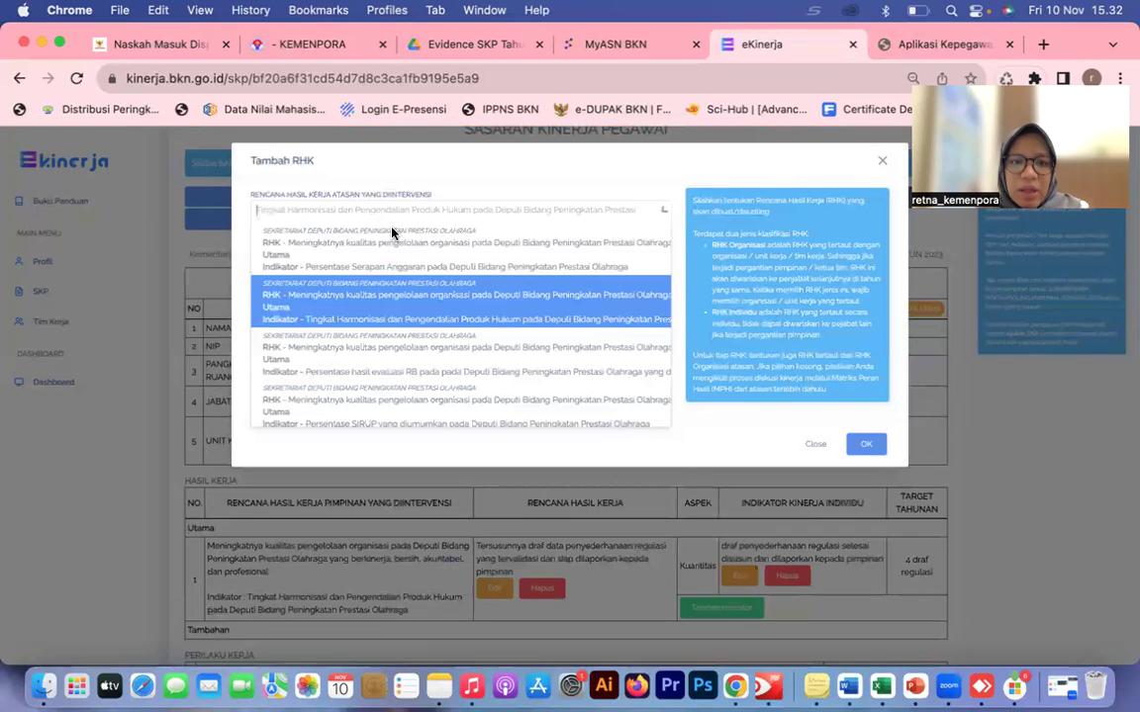
pyautogui.click(310, 324)
# Set the second RHK's Jenis RHK to Utama, review its Rencana Hasil Kerja text and save it.
pyautogui.click(343, 284)
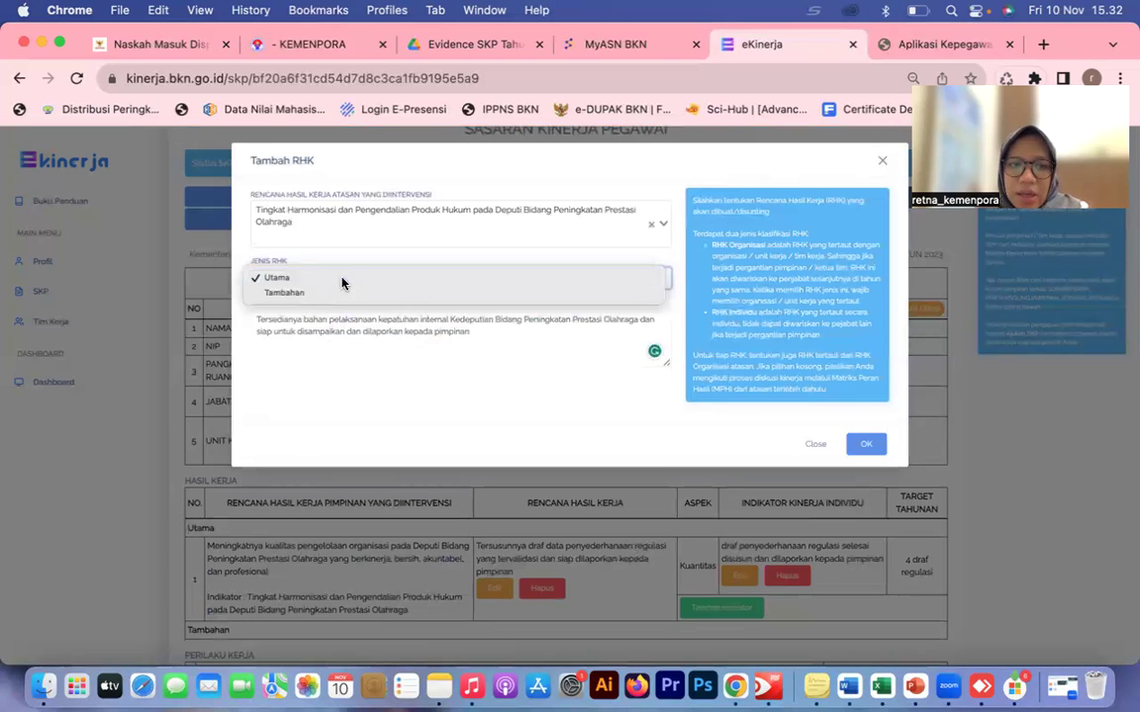
pyautogui.click(561, 333)
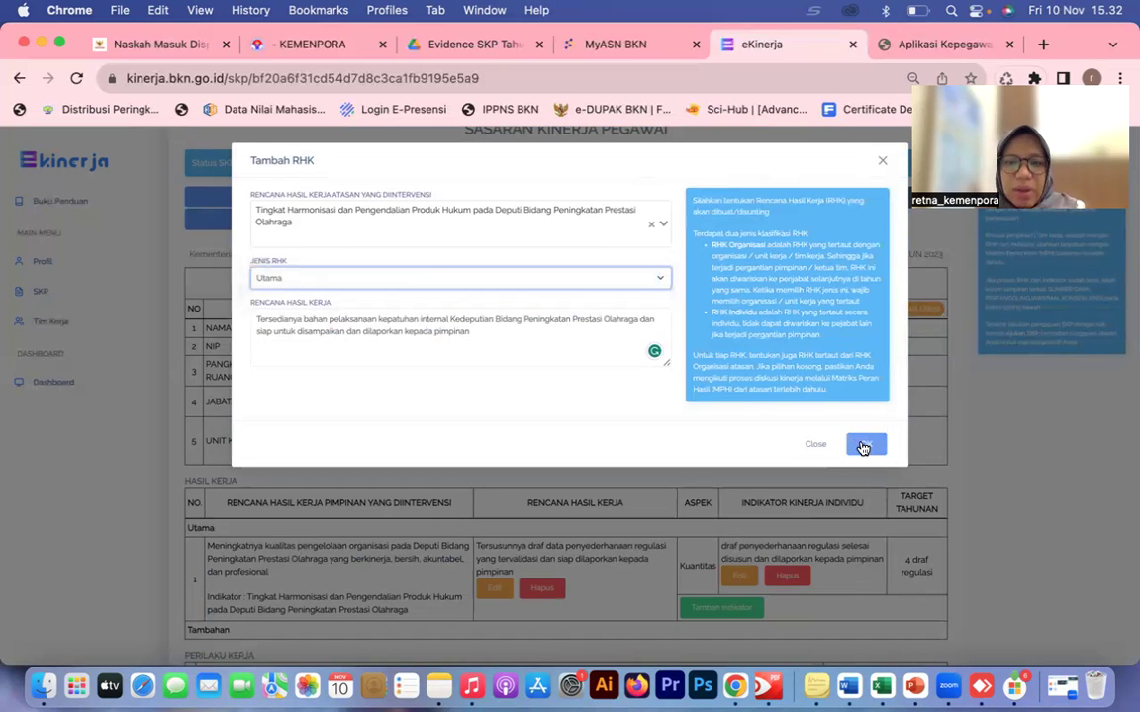
pyautogui.tripleClick(479, 343)
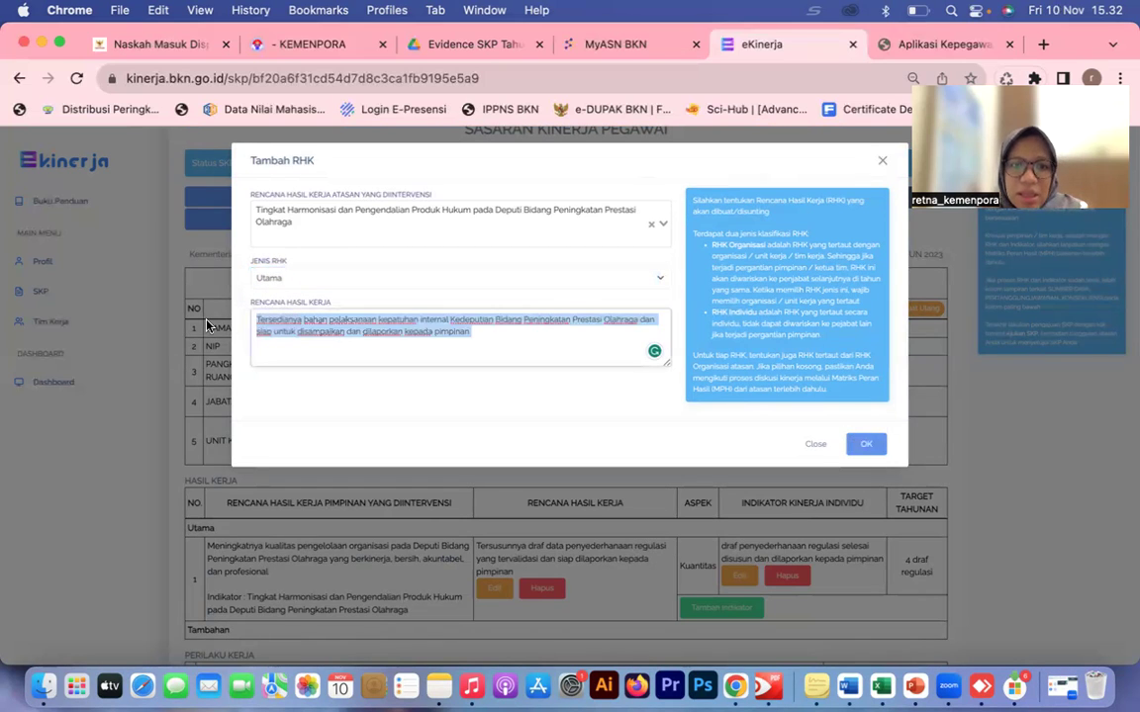
pyautogui.moveTo(484, 338); pyautogui.dragTo(254, 317)
pyautogui.click(866, 443)
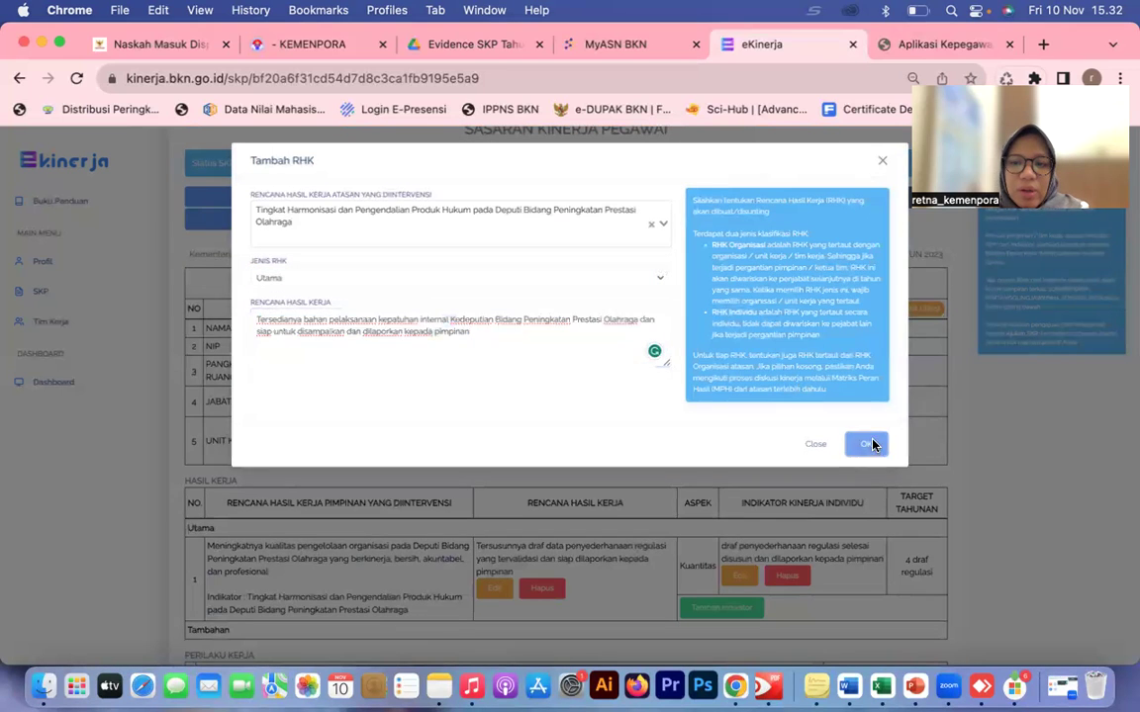
# Start adding an indicator to the second RHK and set its Aspek to Kuantitas.
pyautogui.scroll(-3, 725, 458)
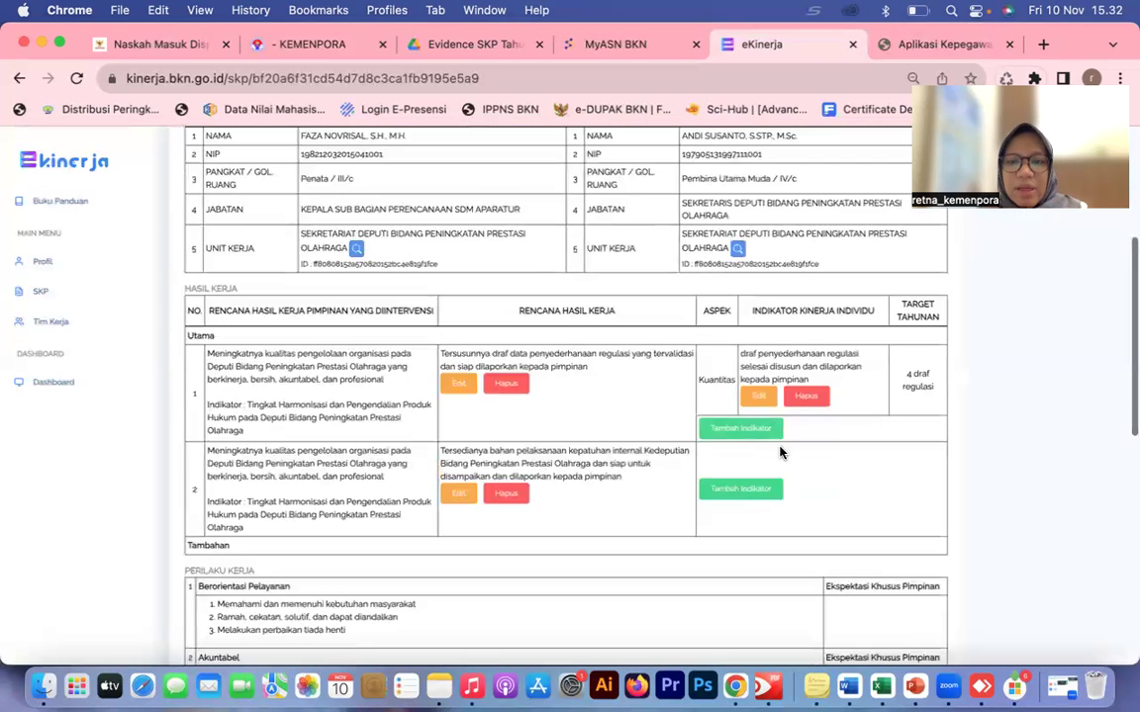
pyautogui.click(747, 496)
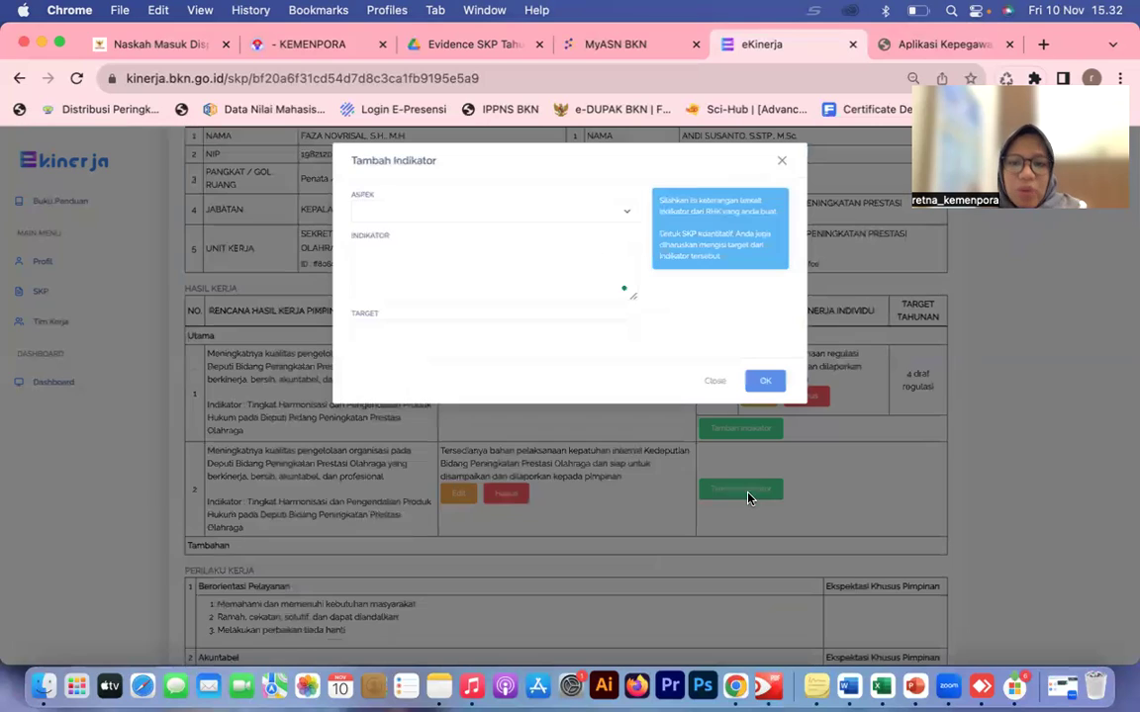
pyautogui.click(482, 217)
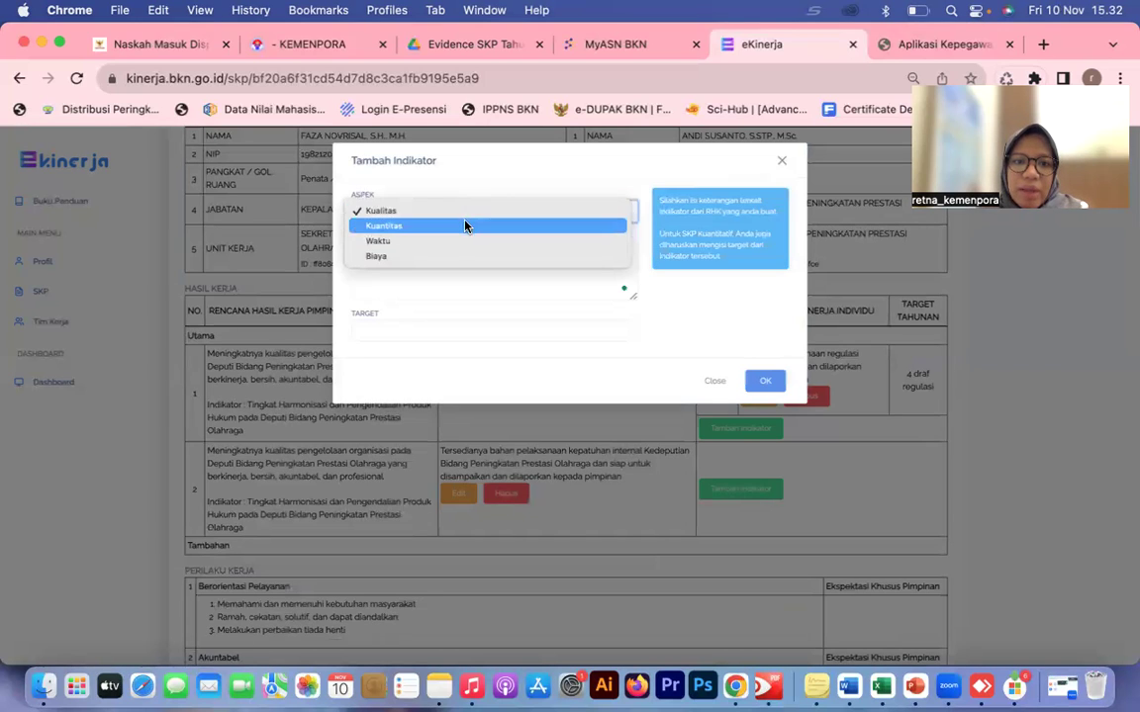
pyautogui.click(465, 227)
# Fill in the new indicator's text as "bahan pelaksanaan kepatuhan internal Kedeputian selesai disusun dan siap dilaporkan kepada pimpinan".
pyautogui.click(452, 286)
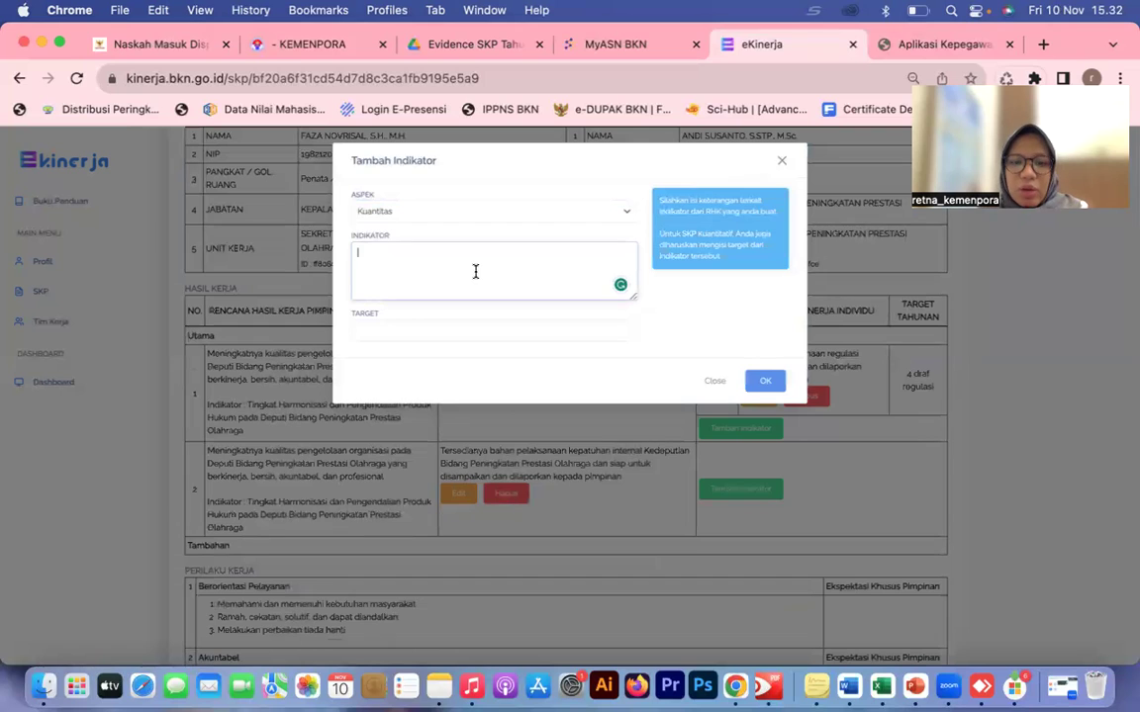
pyautogui.write('bahan')
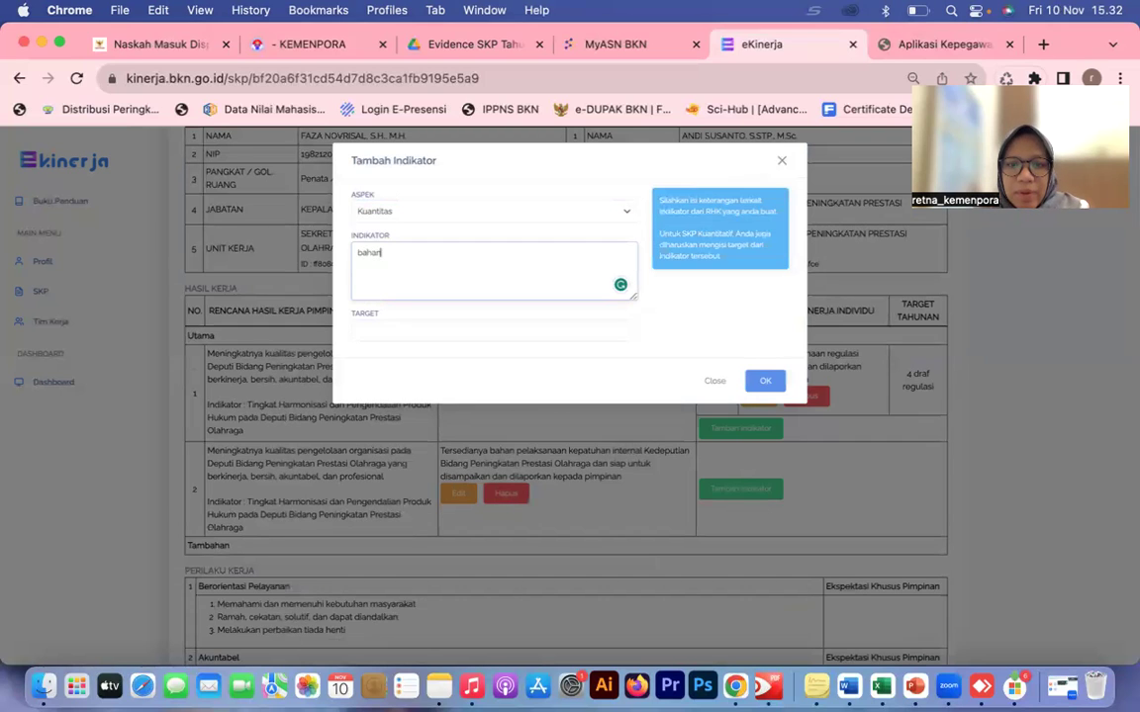
pyautogui.write(' pelaksanaan k')
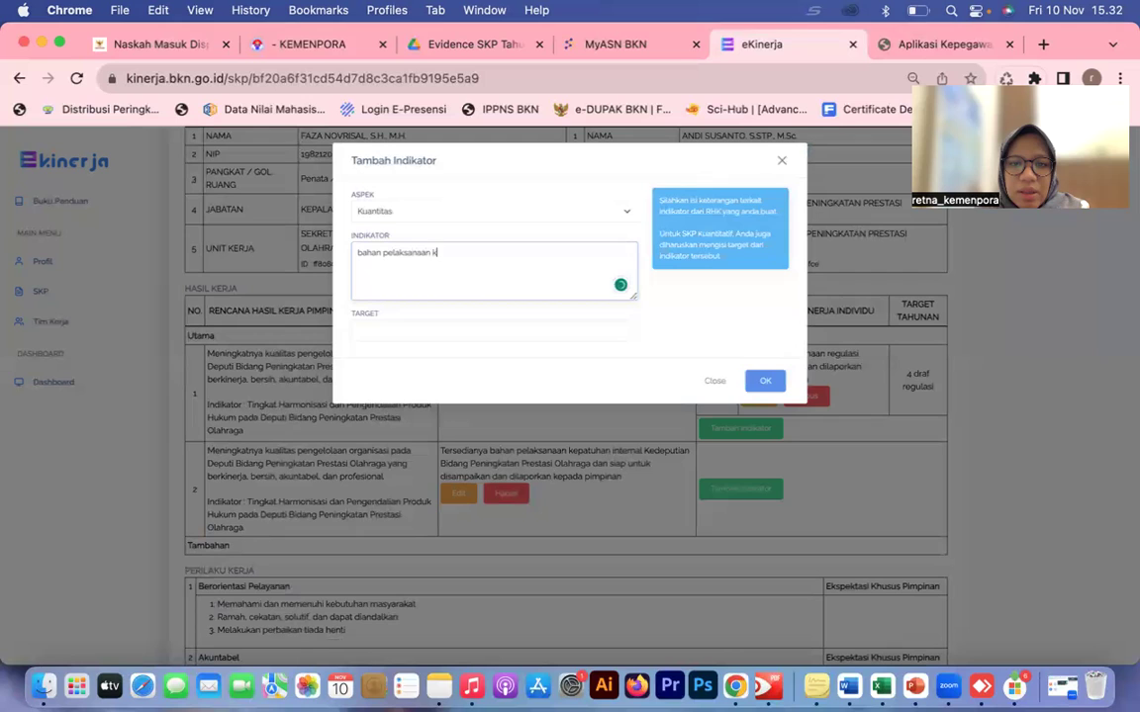
pyautogui.write('epatuhan inte')
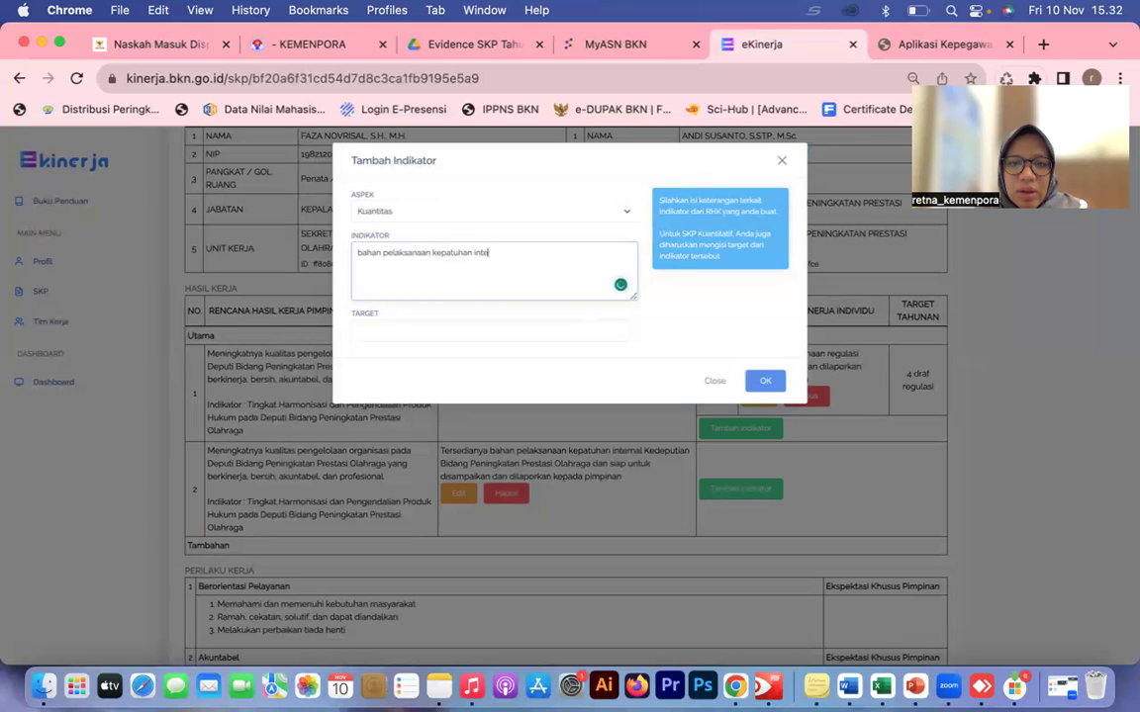
pyautogui.write('rnal Deputi')
pyautogui.press('BackSpace')
pyautogui.press('BackSpace')
pyautogui.press('BackSpace')
pyautogui.write('Kedeputian')
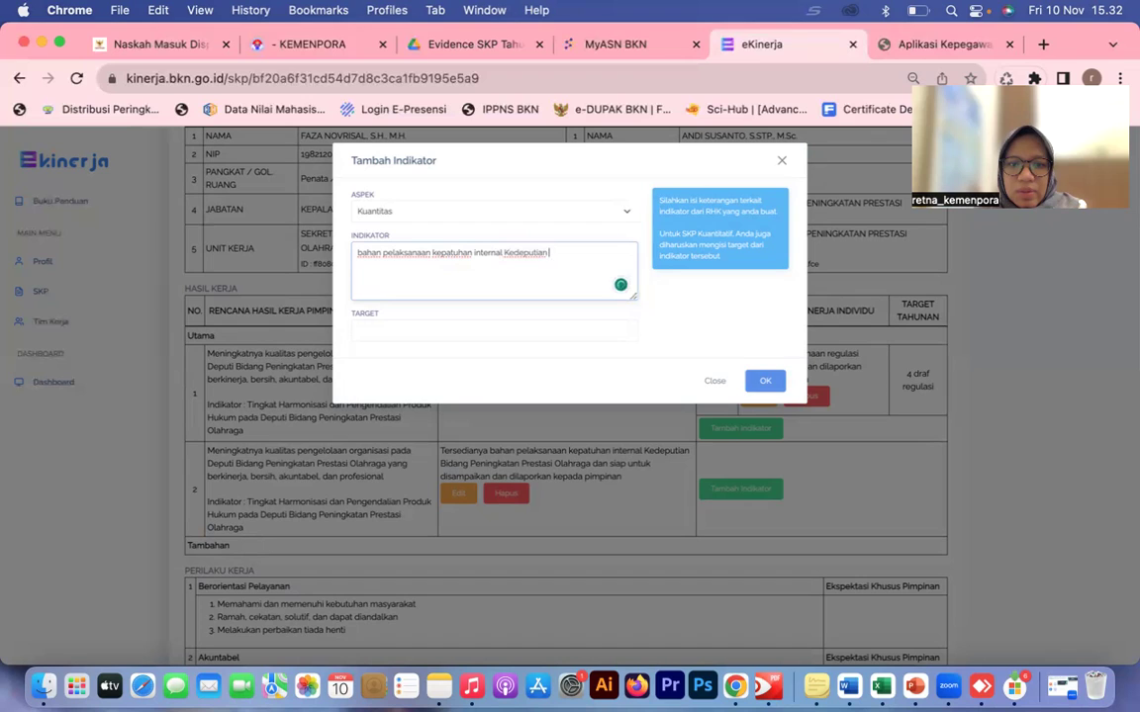
pyautogui.write(' SELESAI DISUSU')
pyautogui.press('BackSpace')
pyautogui.press('BackSpace')
pyautogui.press('BackSpace')
pyautogui.press('BackSpace')
pyautogui.press('BackSpace')
pyautogui.press('BackSpace')
pyautogui.press('BackSpace')
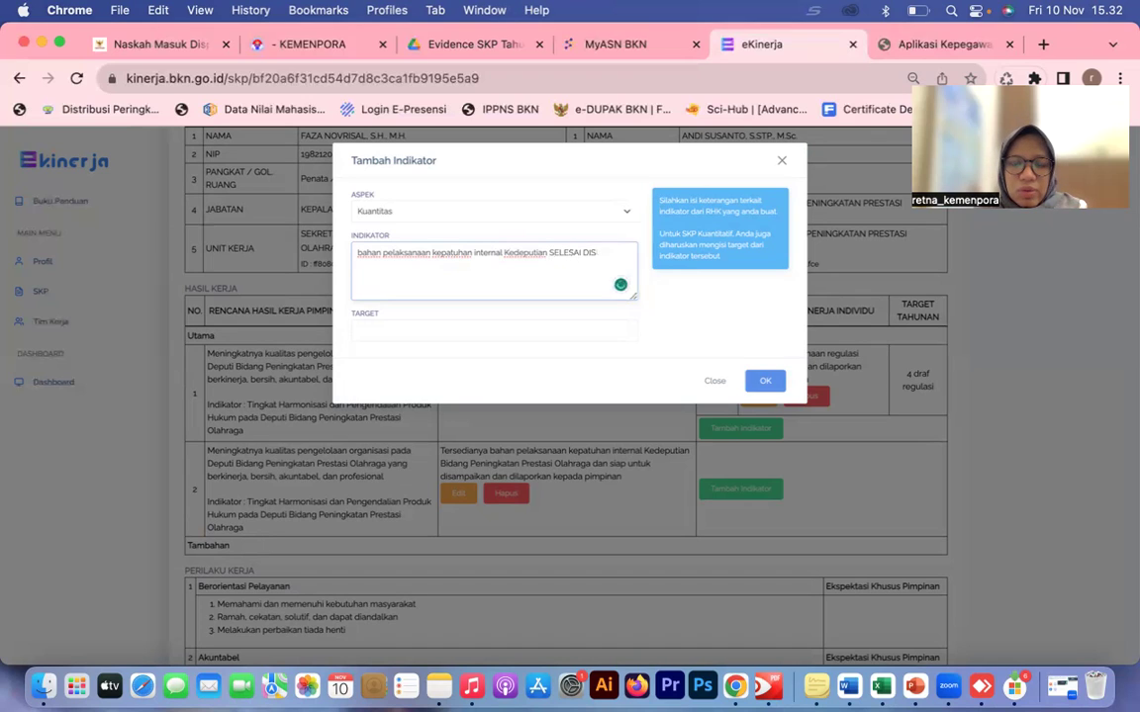
pyautogui.write('esai disusun dan siap dilaporka')
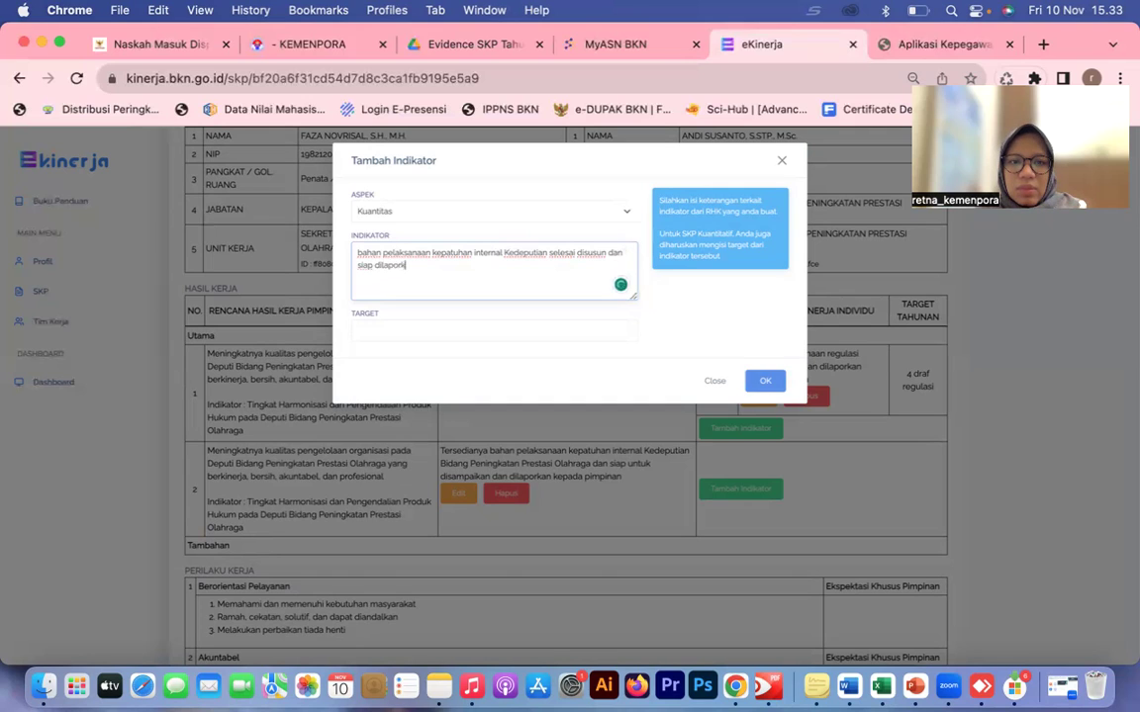
pyautogui.write('n kepada pimpinan')
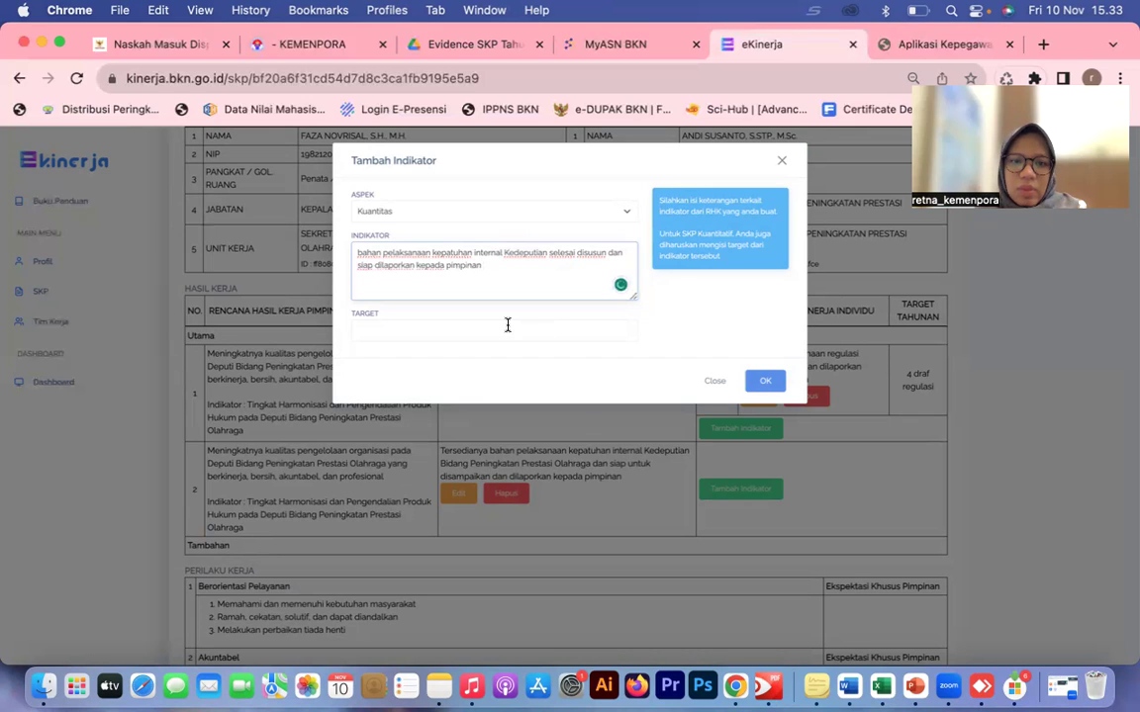
# Set the second RHK indicator's target to "2 bahan" and save the indicator.
pyautogui.click(508, 329)
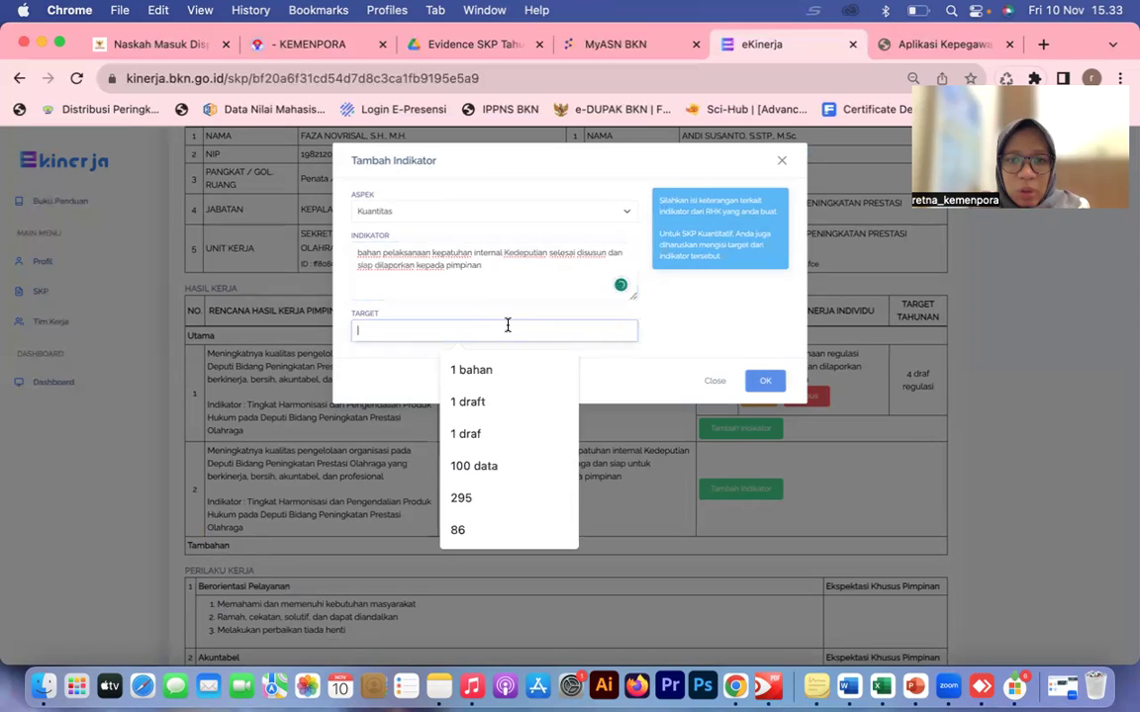
pyautogui.write('2 bahan')
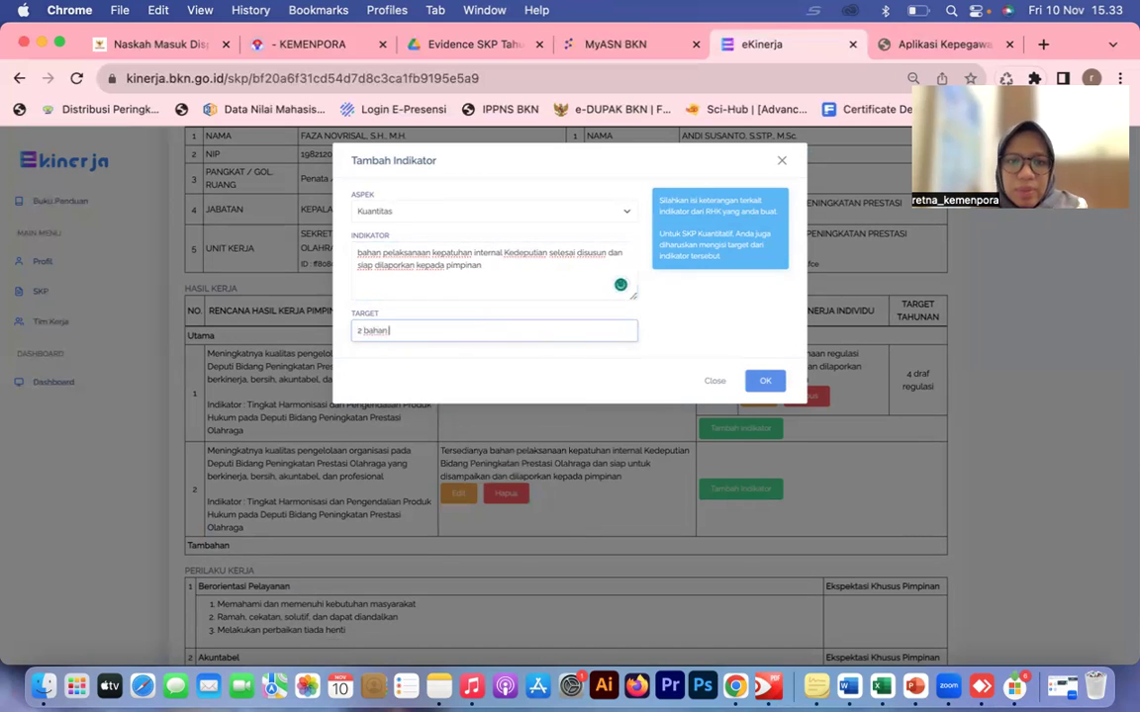
pyautogui.click(767, 380)
# Review the SKP's Hasil Kerja and Perilaku Kerja sections and the Lampiran entries Dukungan Sumber Daya, Skema Pertanggungjawaban and Konsekuensi.
pyautogui.scroll(-5, 758, 506)
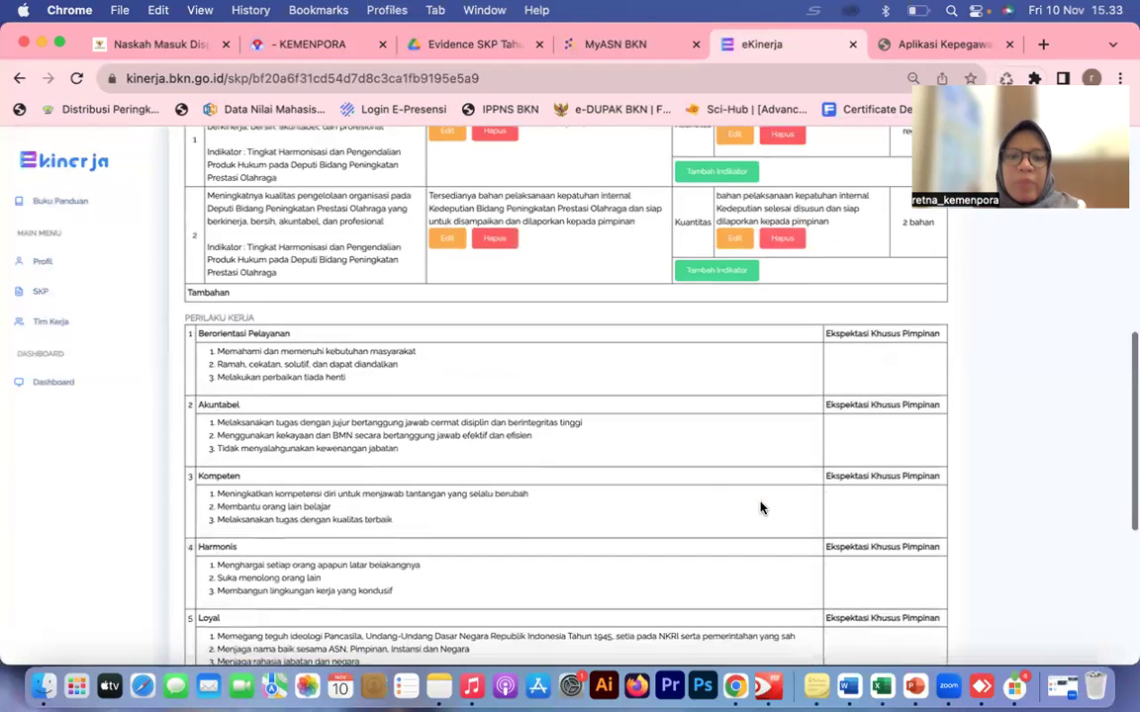
pyautogui.scroll(4, 760, 508)
pyautogui.scroll(3, 759, 507)
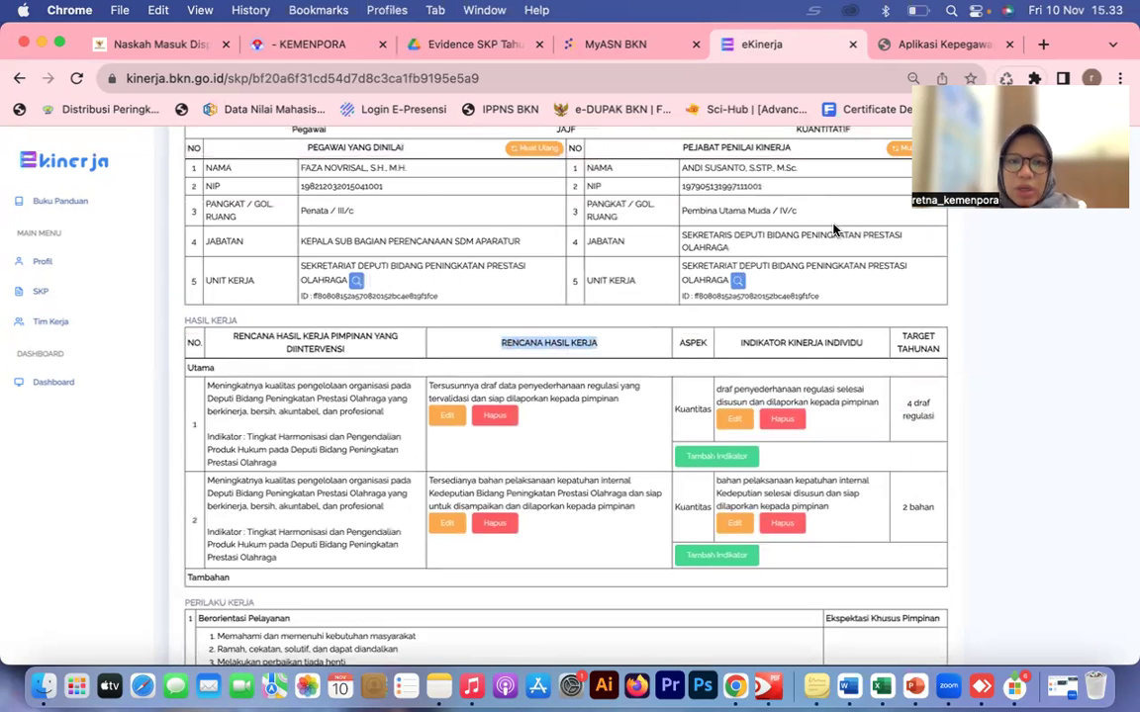
pyautogui.scroll(-3, 573, 420)
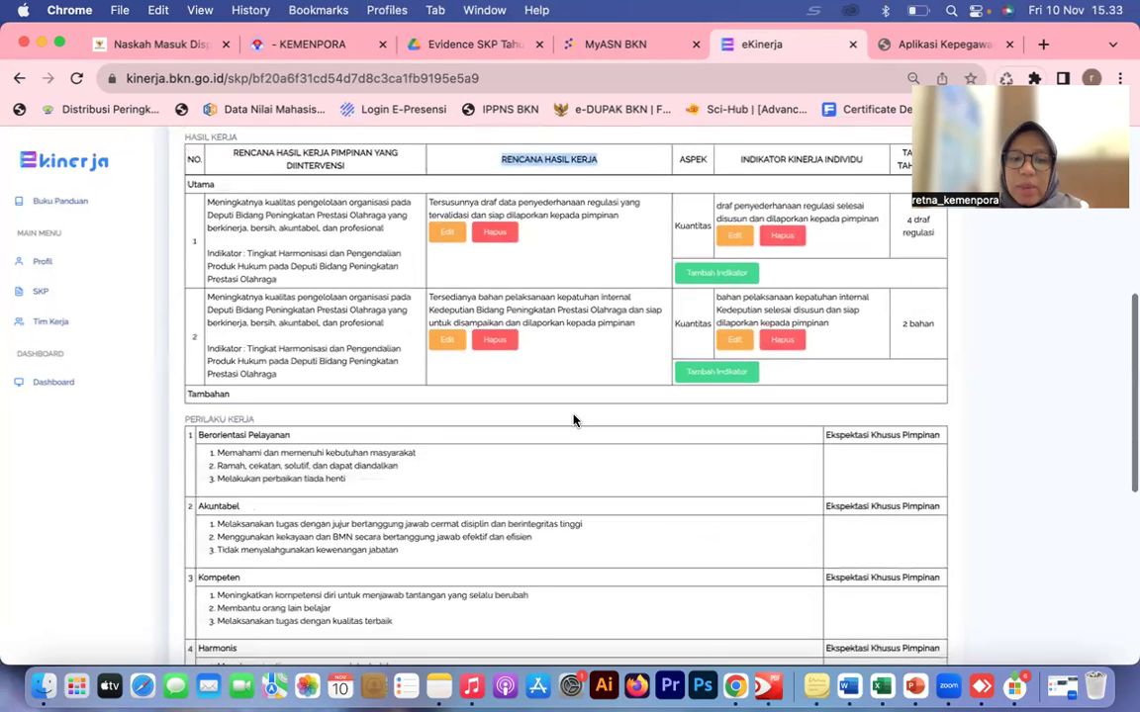
pyautogui.scroll(2, 572, 421)
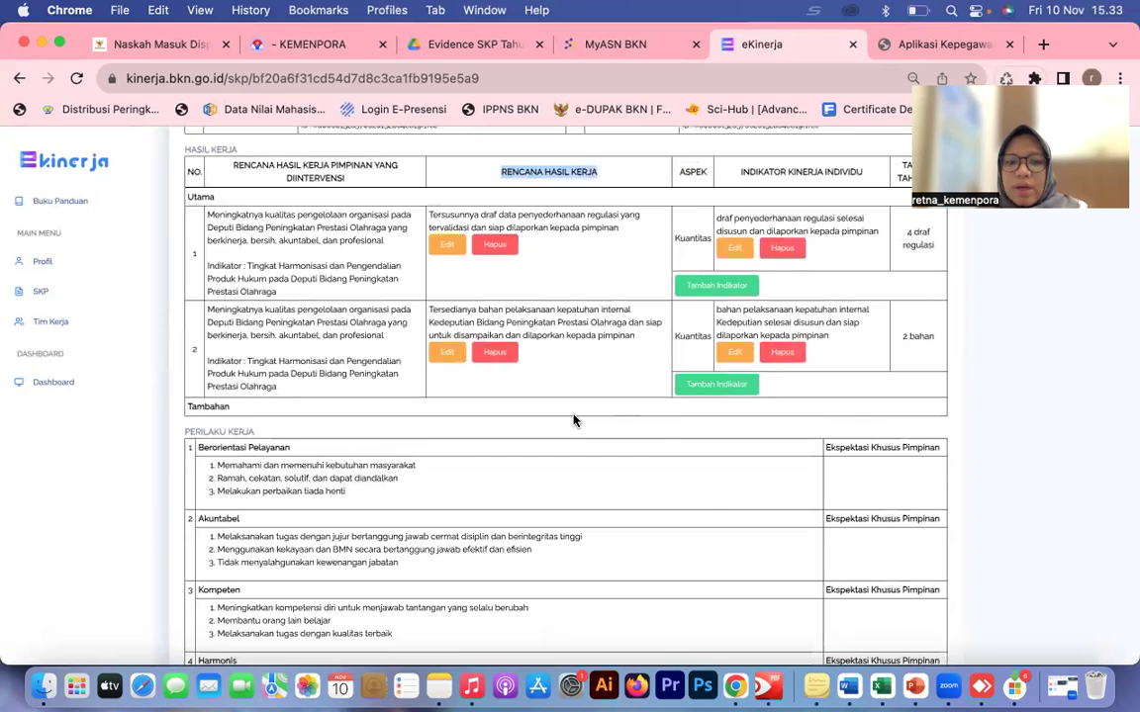
pyautogui.scroll(-5, 572, 421)
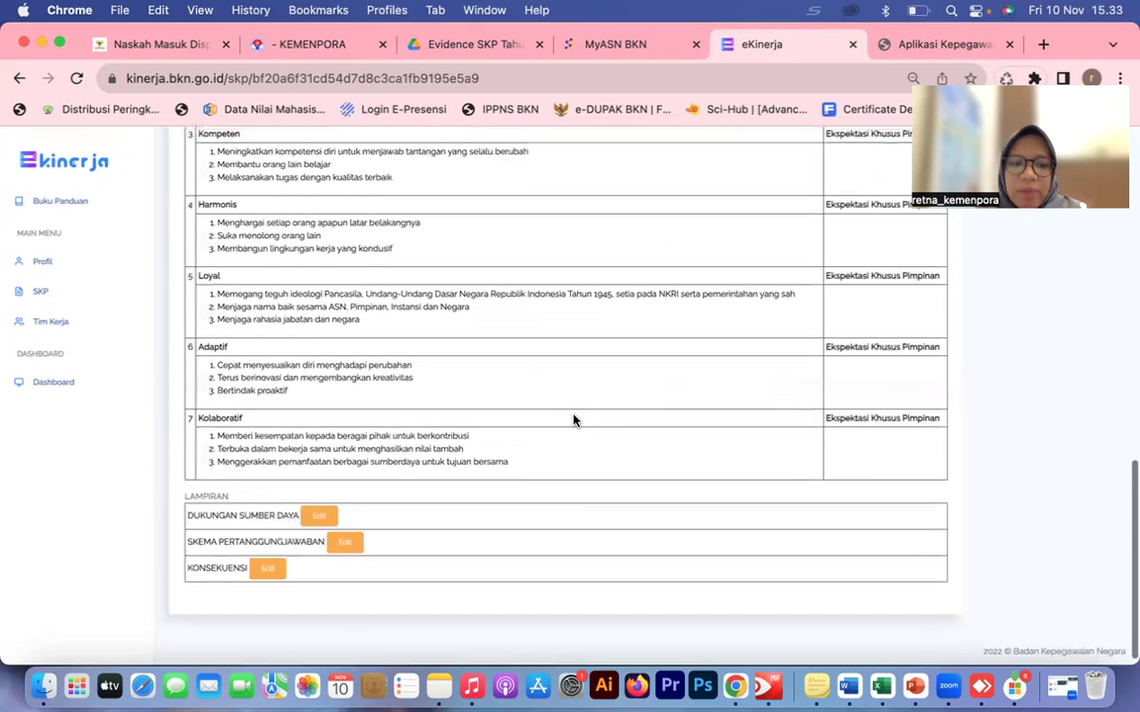
pyautogui.tripleClick(291, 526)
pyautogui.tripleClick(192, 547)
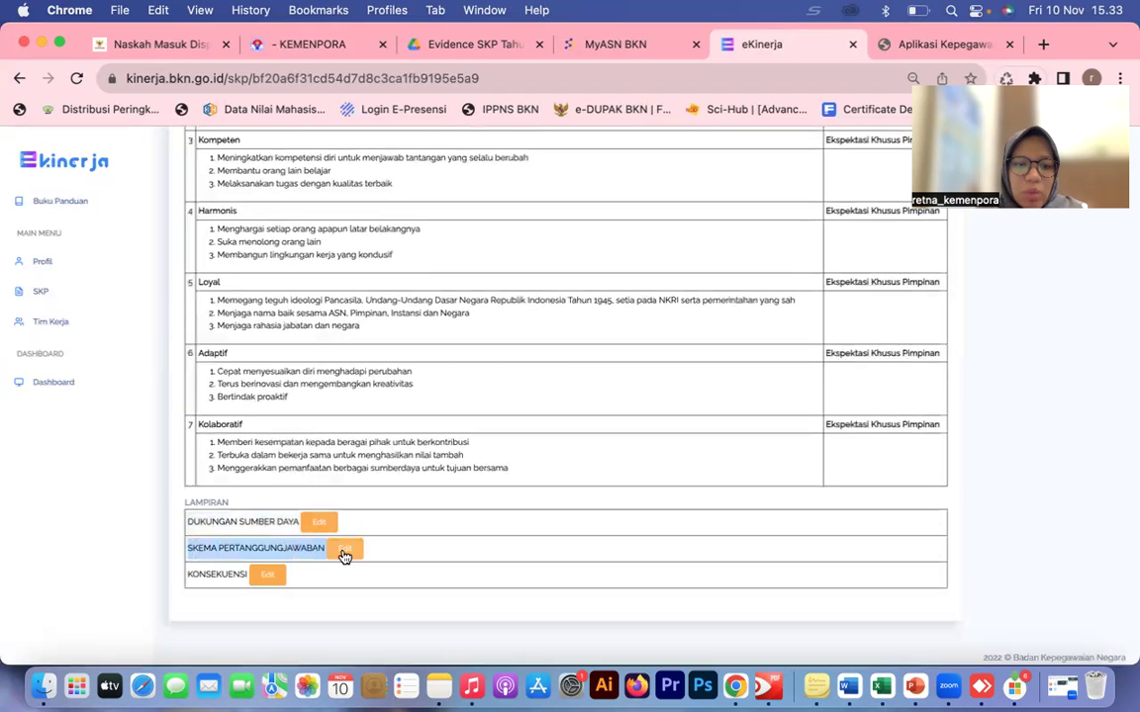
pyautogui.tripleClick(253, 583)
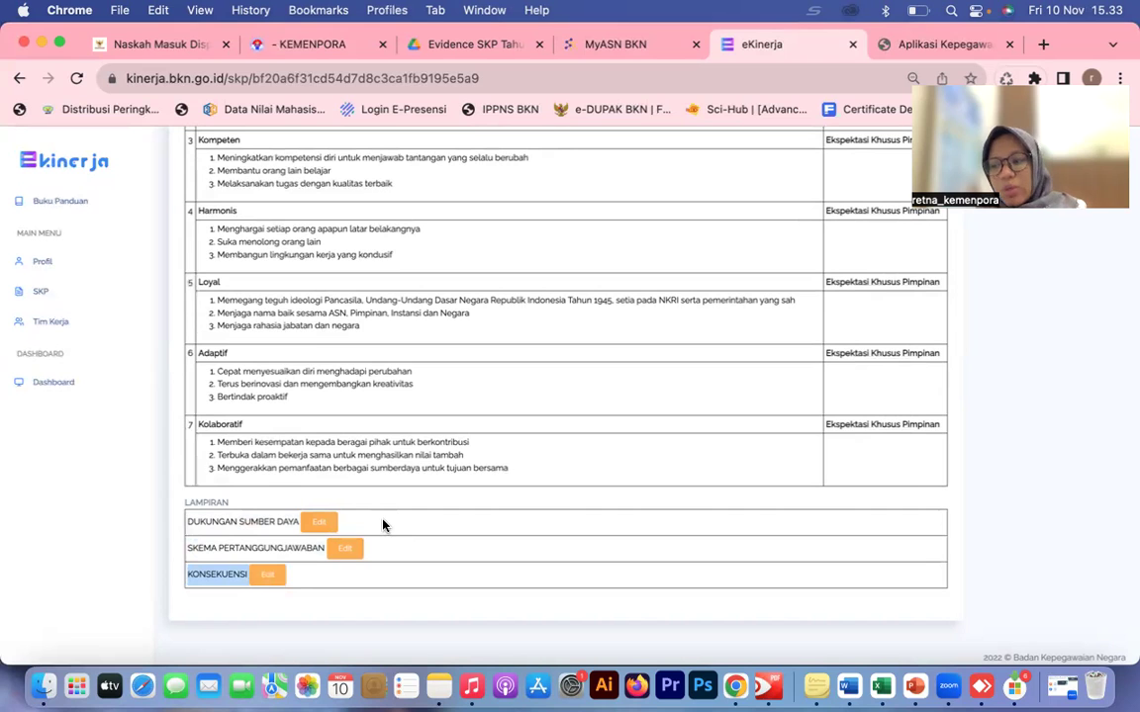
# Submit the draft SKP for the 1 November to 31 December 2023 period to the supervisor for approval.
pyautogui.scroll(10, 384, 526)
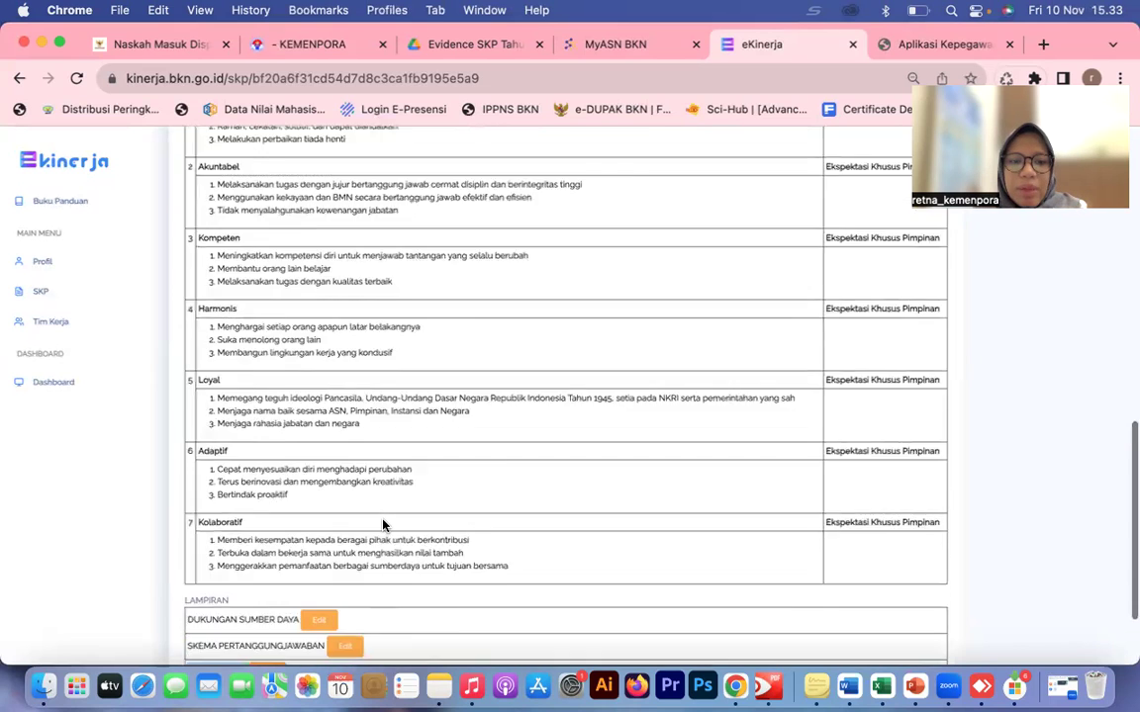
pyautogui.scroll(3, 384, 526)
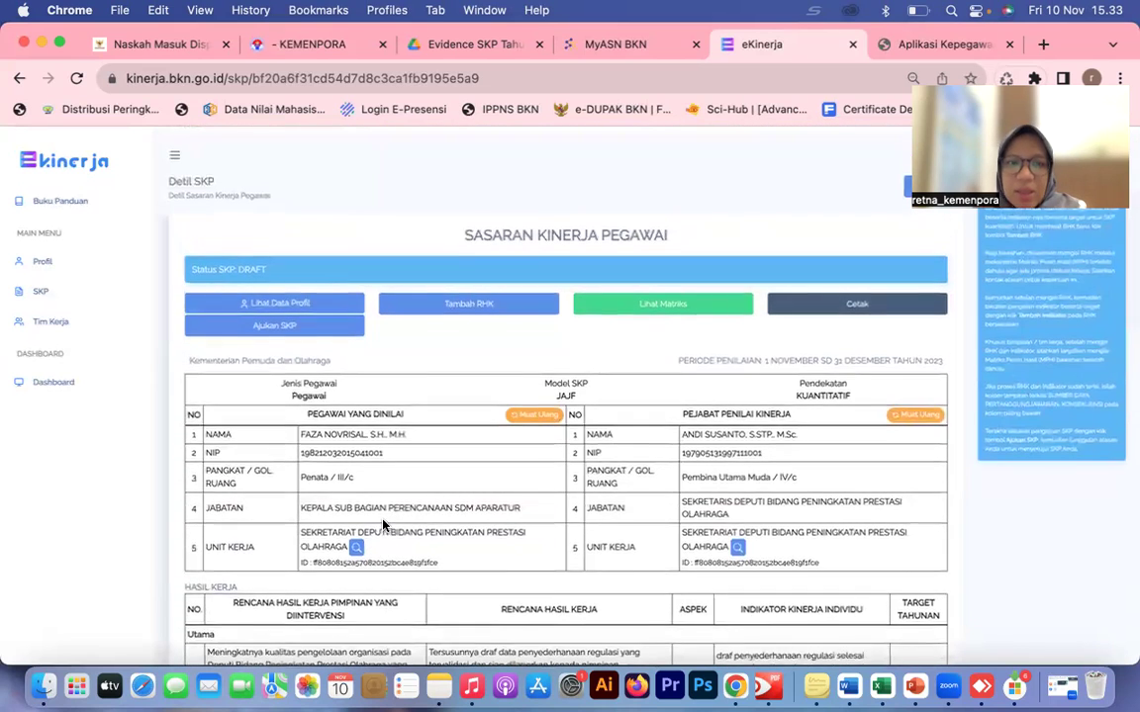
pyautogui.click(296, 327)
pyautogui.click(762, 269)
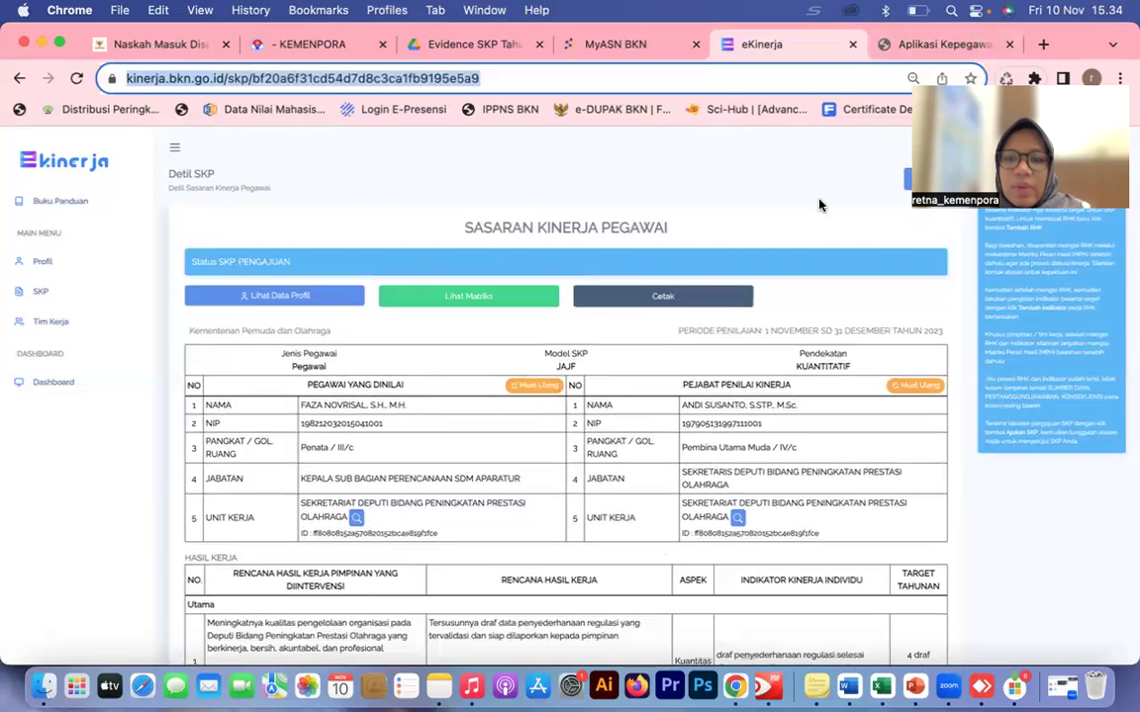
# Switch to PDF Expert and check the Nota Dinas on SKP sesuai Penugasan against the submitted SKP page.
pyautogui.click(767, 686)
pyautogui.scroll(-5, 359, 513)
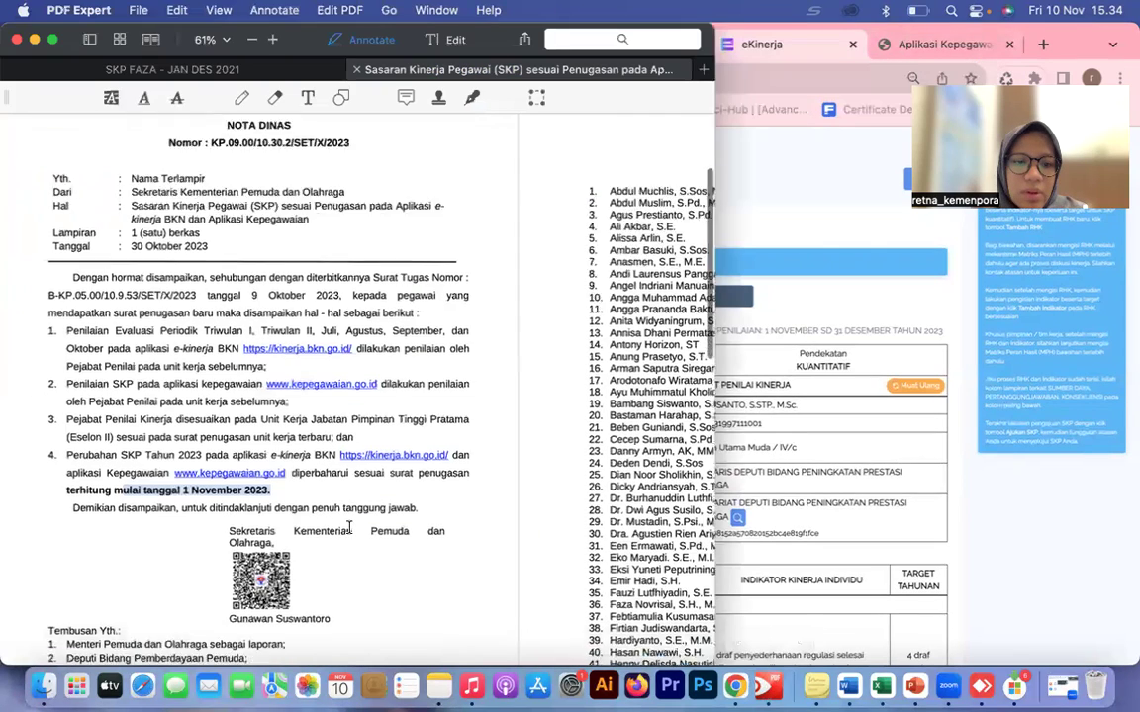
pyautogui.scroll(5, 348, 527)
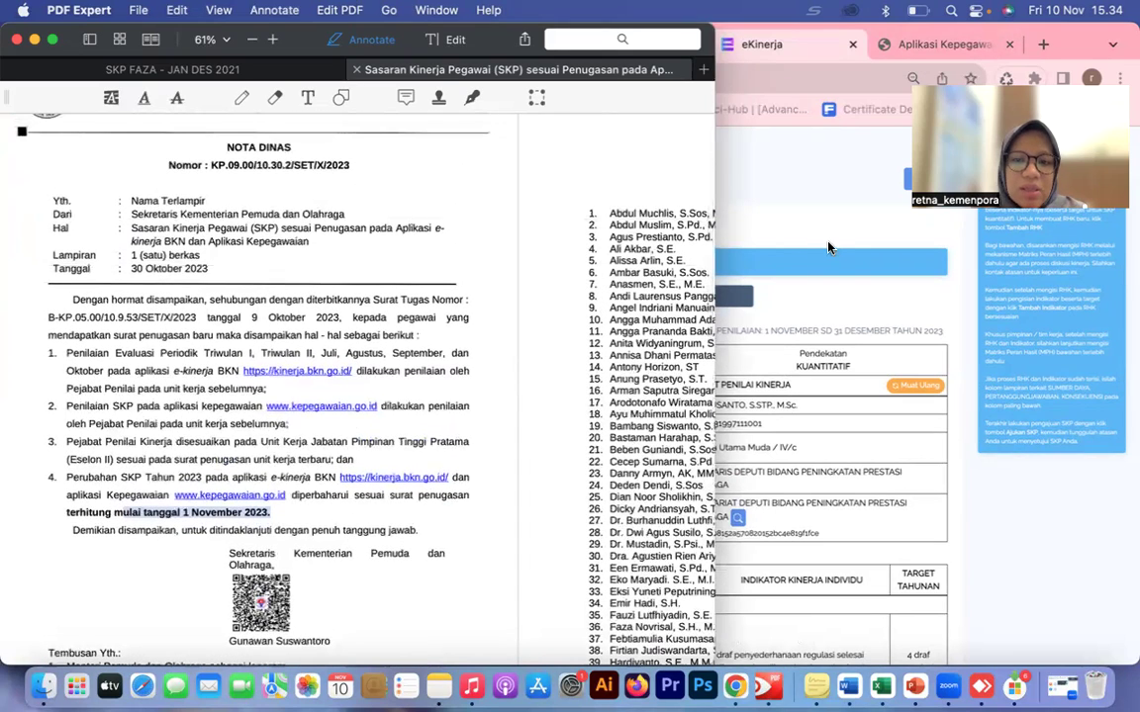
pyautogui.click(830, 248)
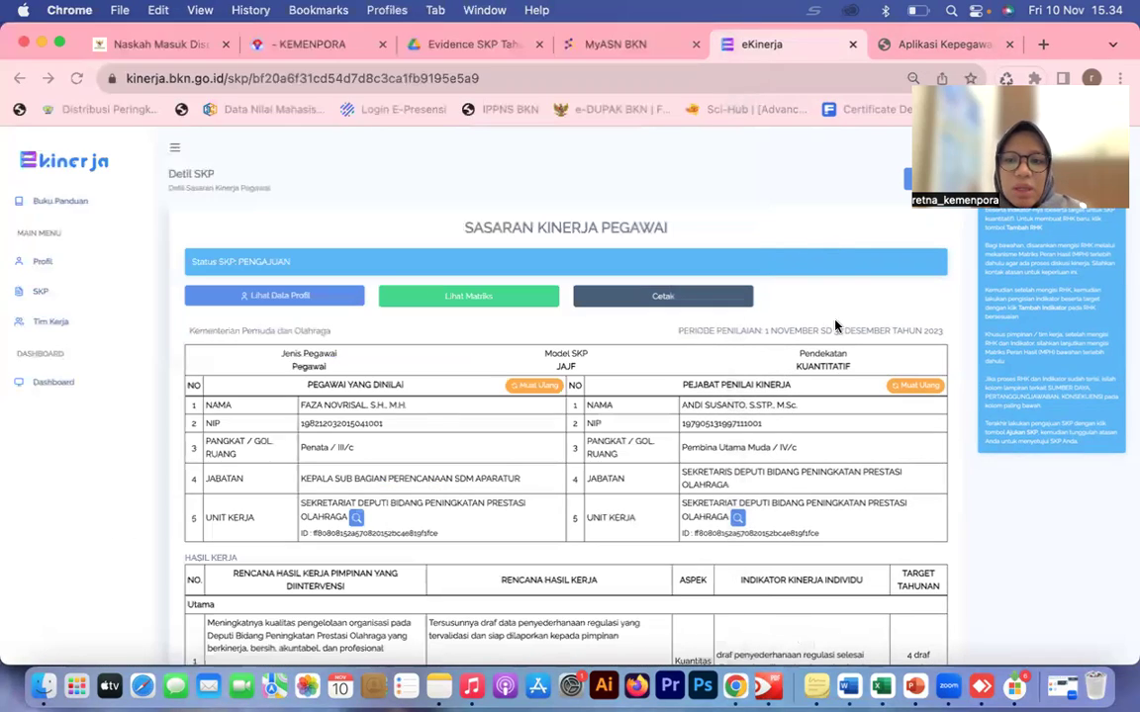
pyautogui.press('super+l')
pyautogui.click(760, 698)
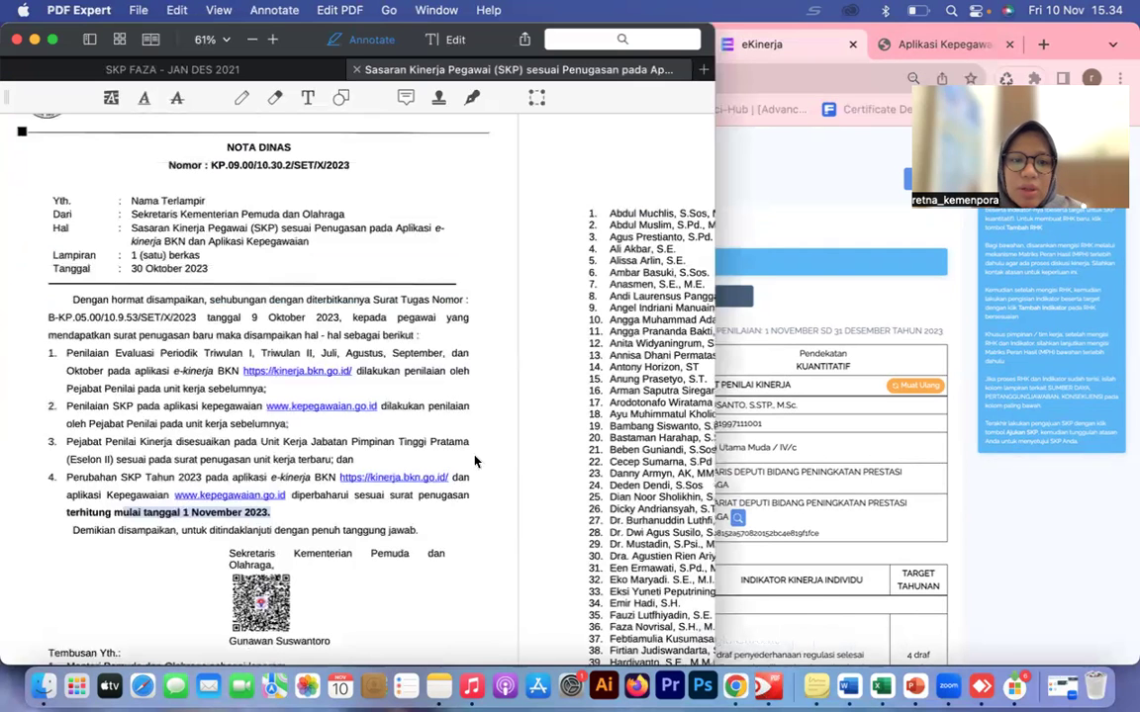
pyautogui.moveTo(252, 317); pyautogui.dragTo(342, 317)
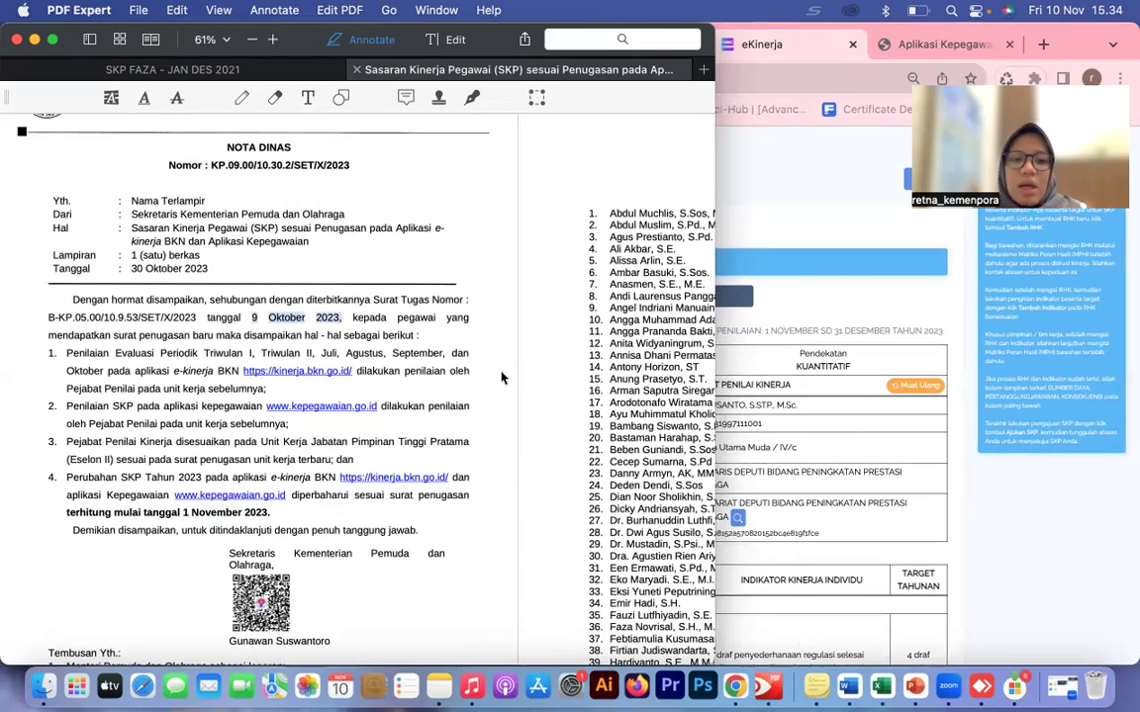
pyautogui.moveTo(289, 425); pyautogui.dragTo(63, 405)
pyautogui.click(63, 405)
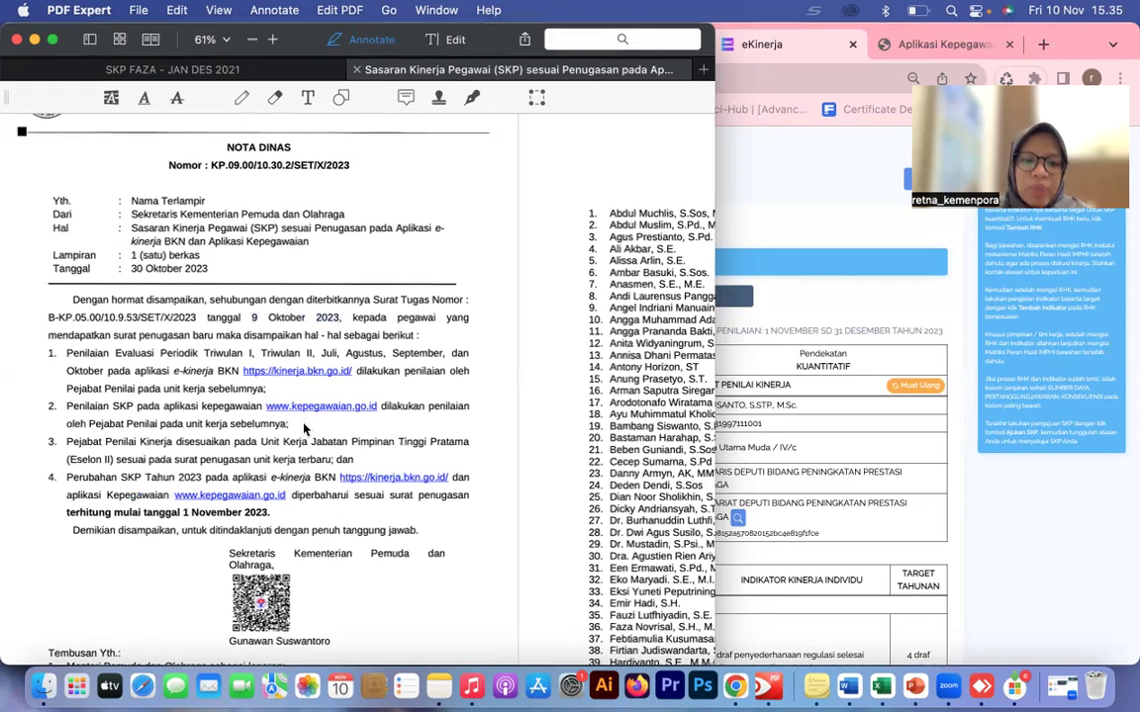
pyautogui.moveTo(303, 427)
pyautogui.mouseDown()
pyautogui.moveTo(62, 405)
pyautogui.moveTo(297, 425)
pyautogui.mouseUp()
pyautogui.click(68, 405)
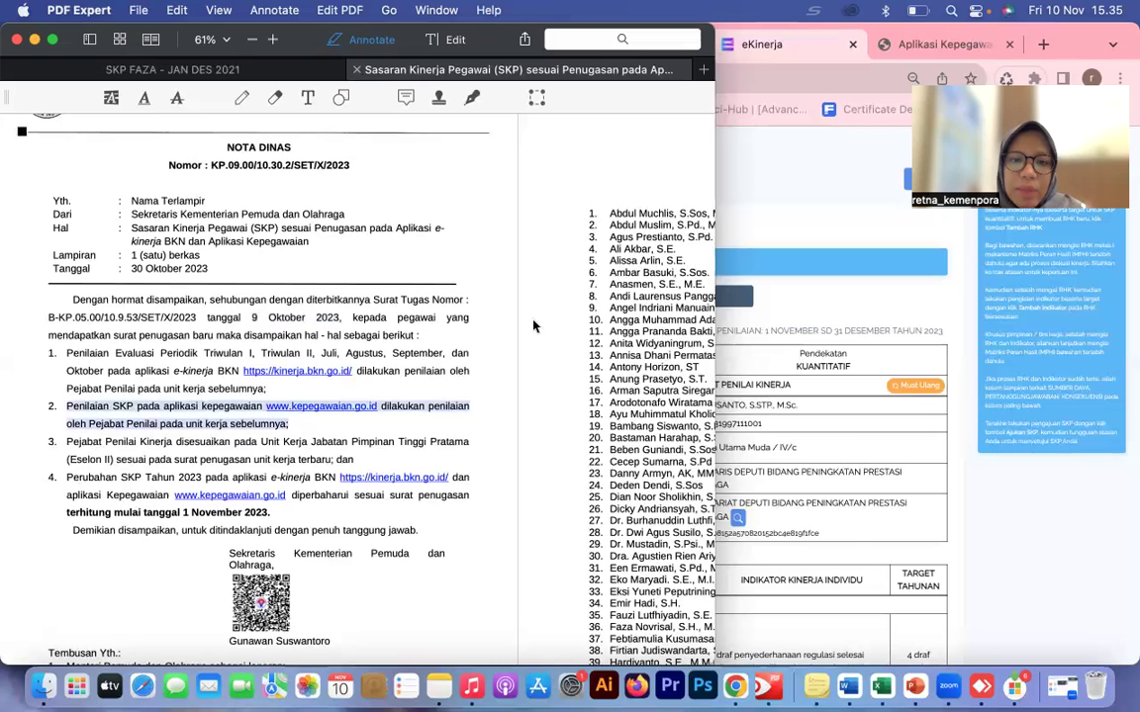
# Narrow the PDF window to about half the screen and look through the Nota Dinas's attached list of employees.
pyautogui.moveTo(712, 278); pyautogui.dragTo(560, 284)
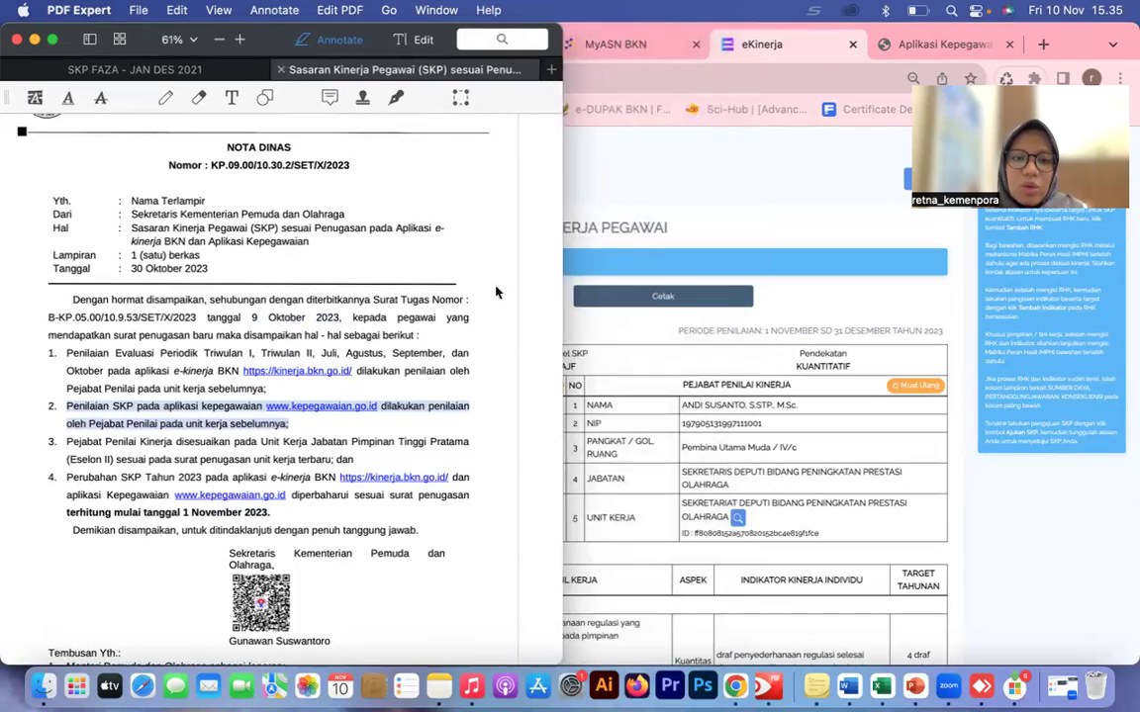
pyautogui.scroll(-5, 496, 292)
pyautogui.scroll(-5, 496, 292)
pyautogui.hscroll(2, 496, 292)
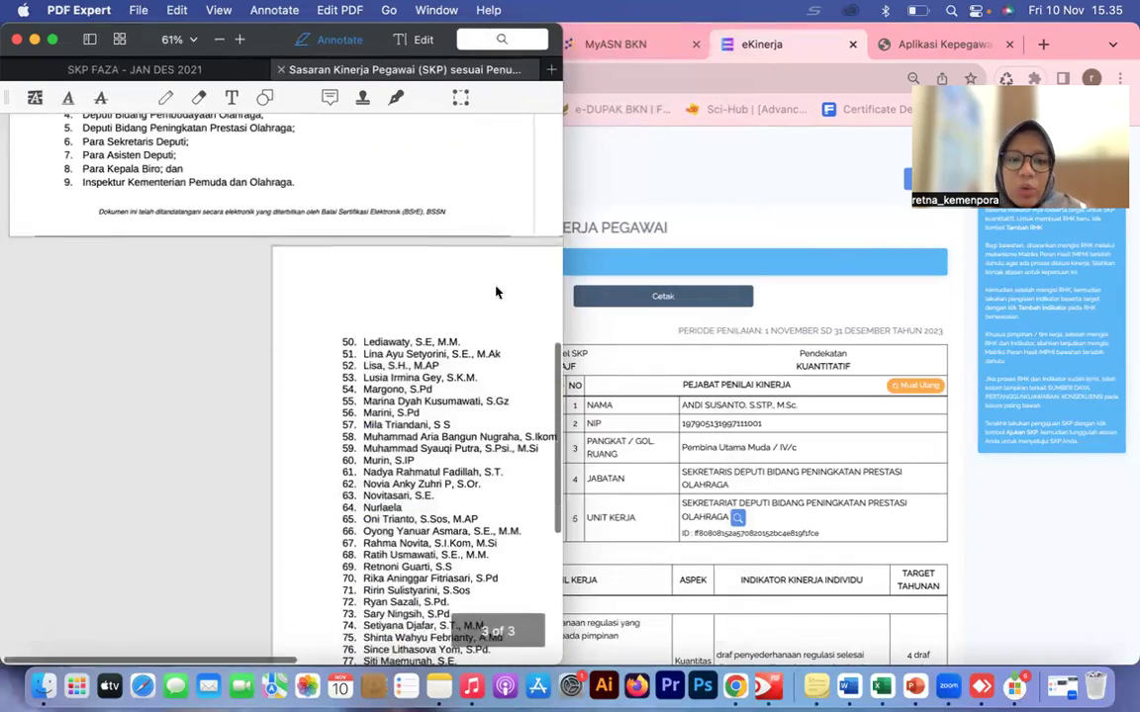
pyautogui.scroll(5, 496, 292)
pyautogui.scroll(8, 496, 291)
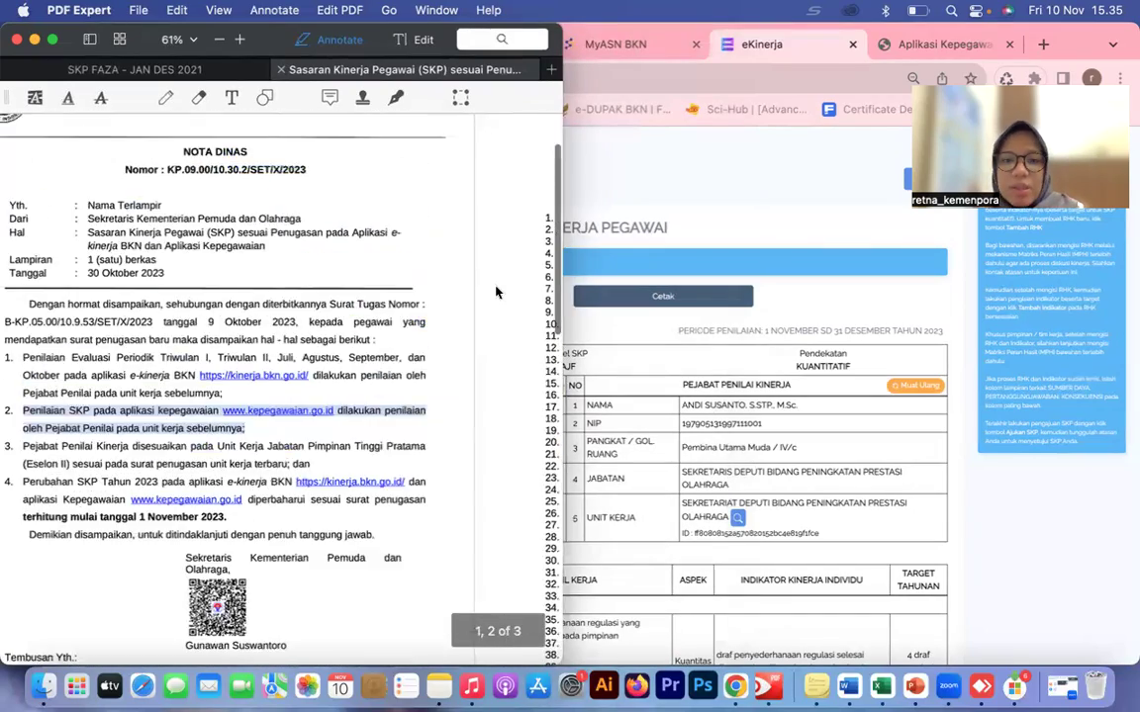
pyautogui.hscroll(3, 496, 292)
pyautogui.hscroll(4, 497, 291)
pyautogui.scroll(2, 497, 292)
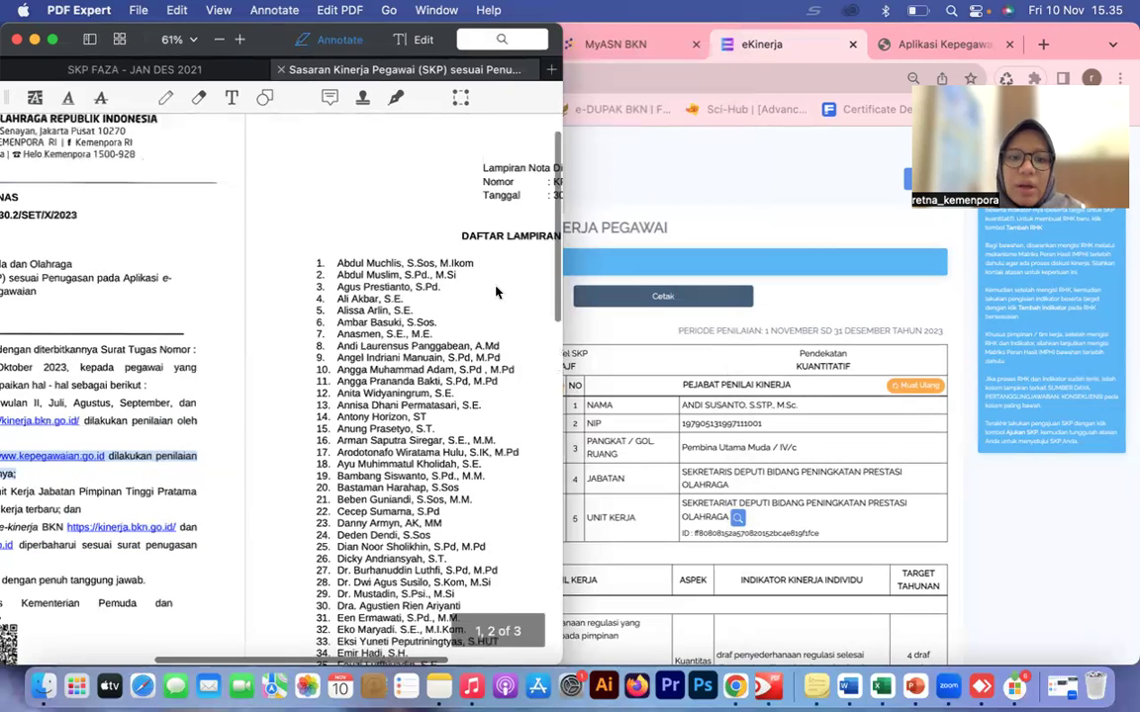